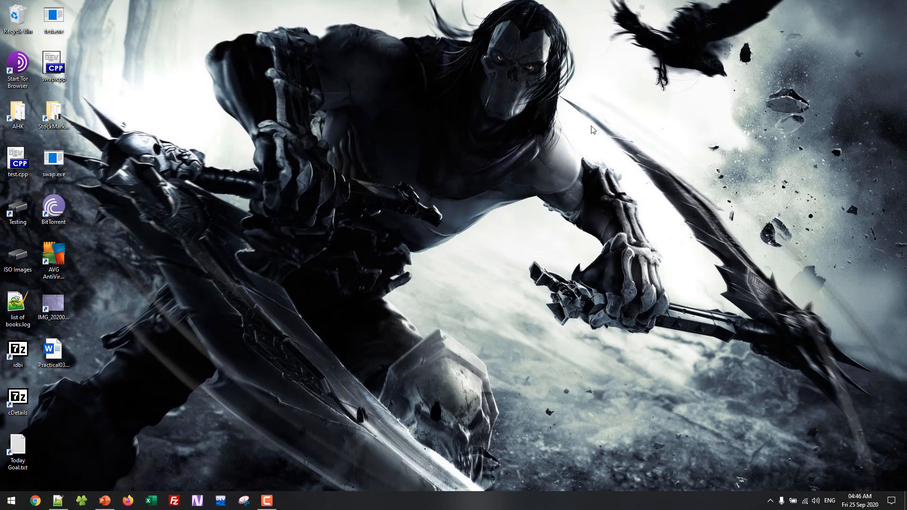
Step: Move the Practical03 Word document from the desktop to the Recycle Bin
left_click_drag(50, 362, 18, 24)
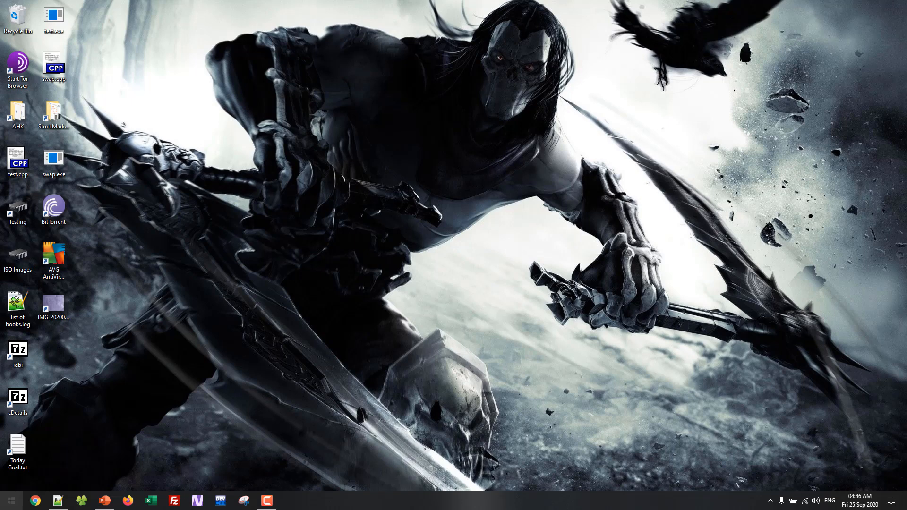
left_click(5, 505)
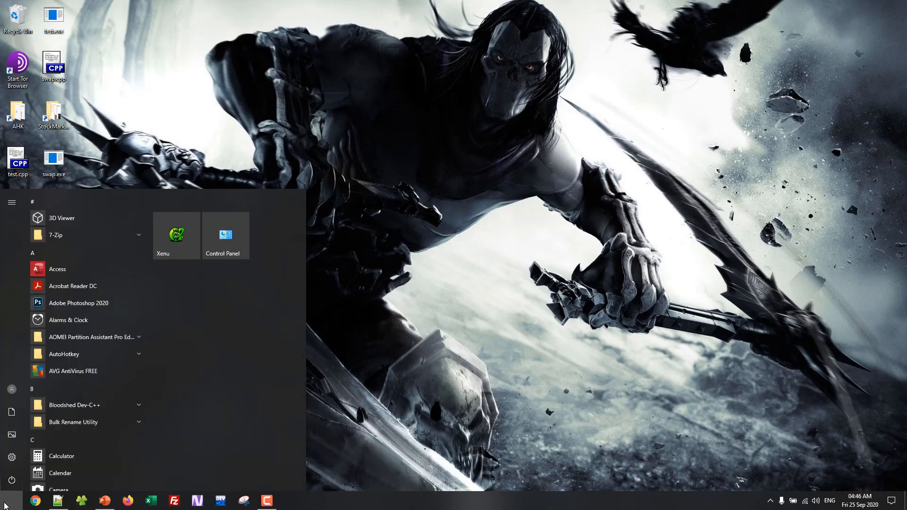
type("word")
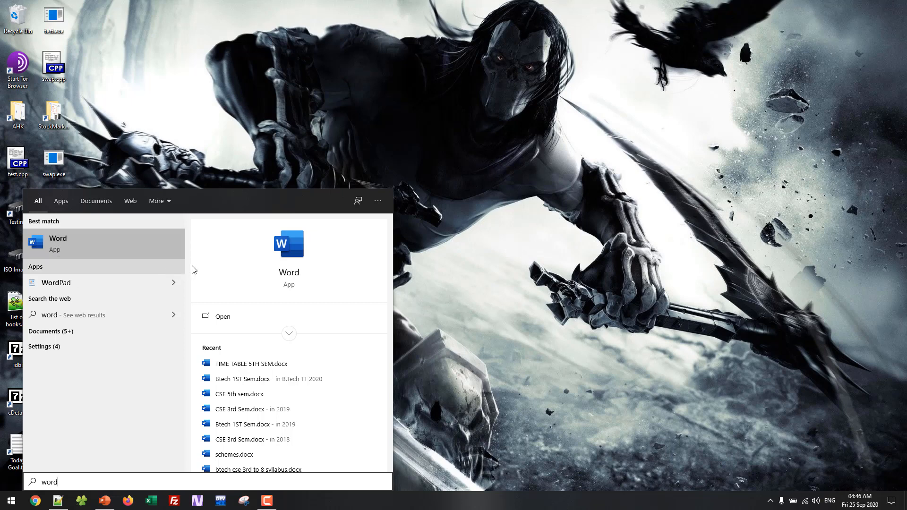
left_click(444, 294)
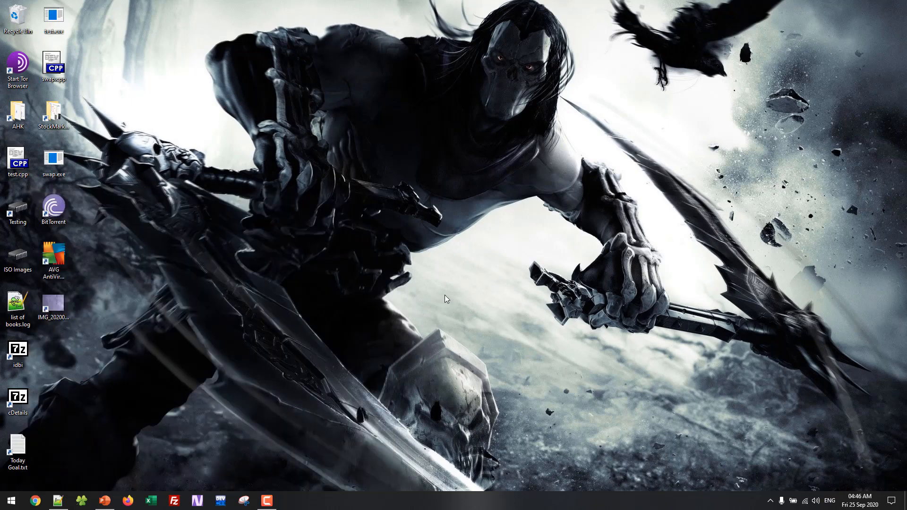
Step: Launch Word with the winword run command and start a blank document, dismissing the update notice
key("super+r")
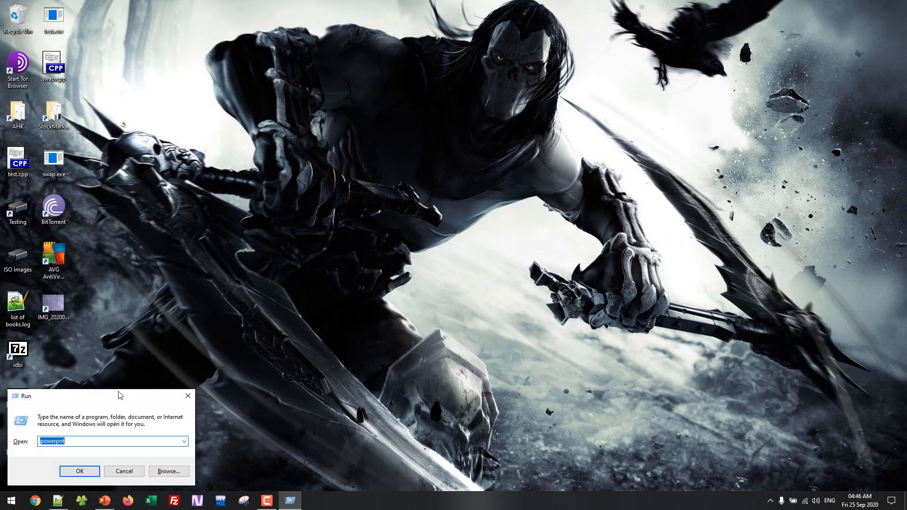
type("winword")
key("Return")
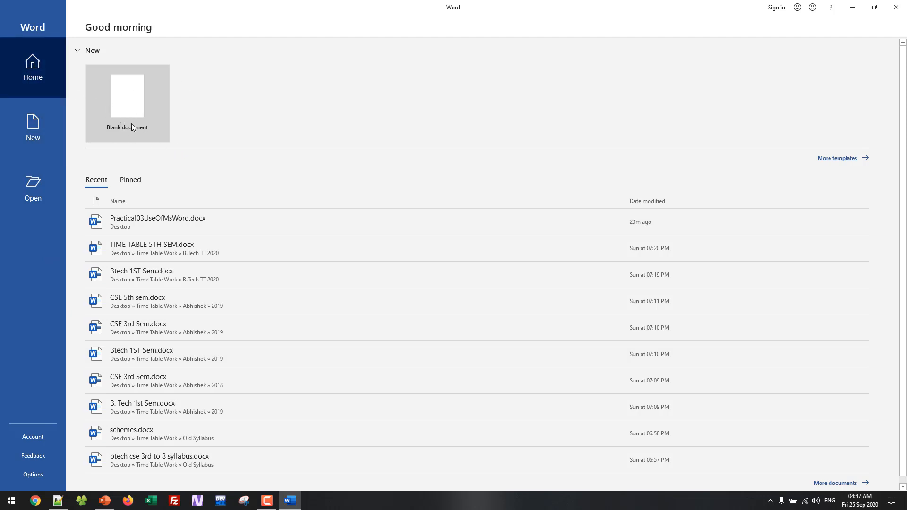
left_click(136, 111)
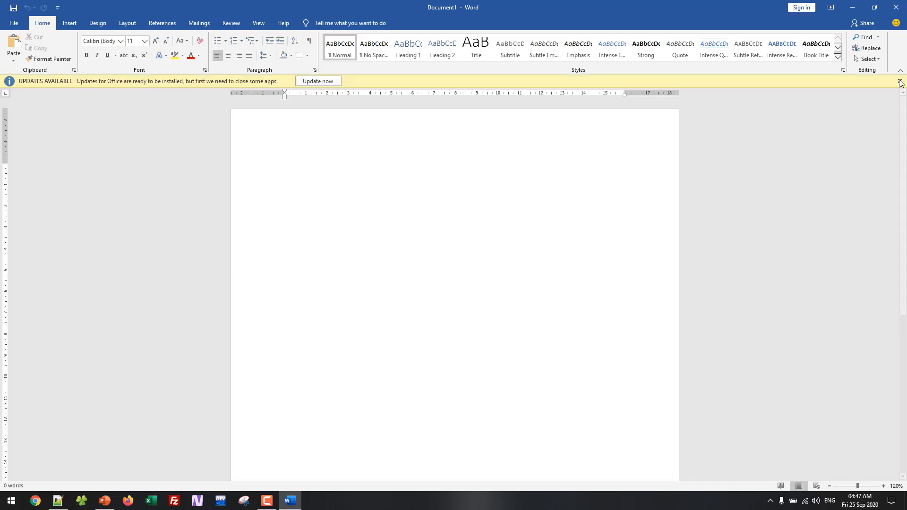
left_click(899, 82)
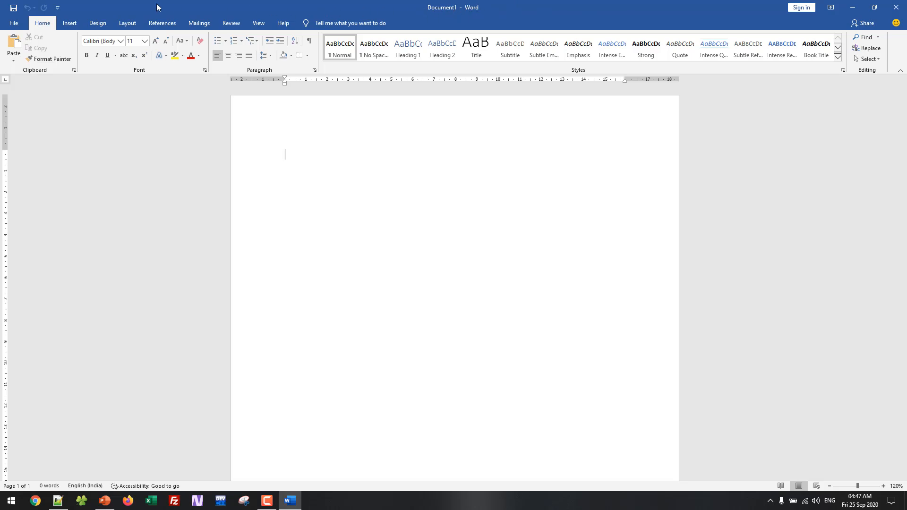
Step: Examine the quick access customization options and the Save As page, returning to the blank document
left_click(57, 8)
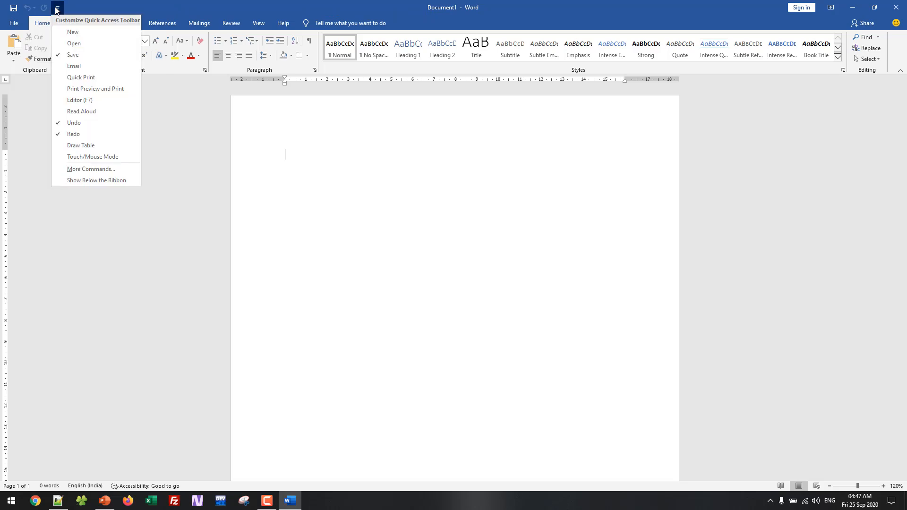
left_click(13, 8)
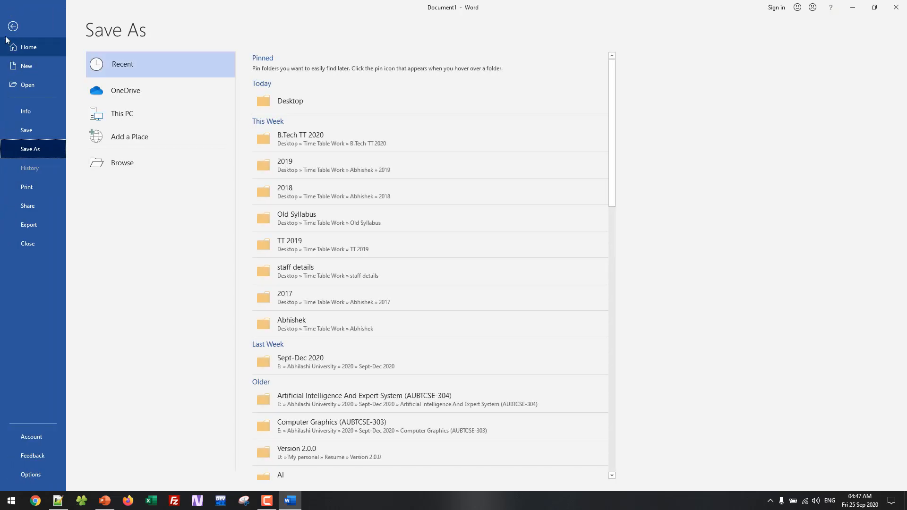
left_click(12, 27)
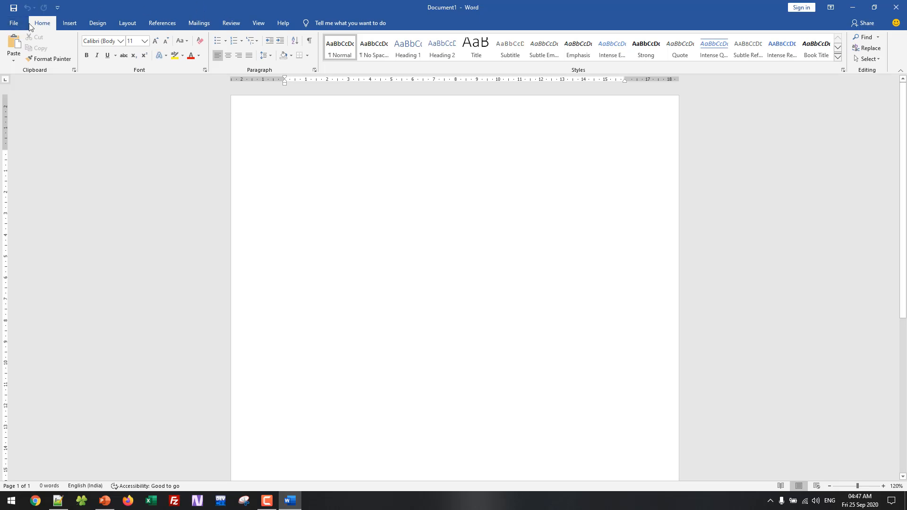
left_click(9, 24)
left_click(4, 26)
left_click(15, 25)
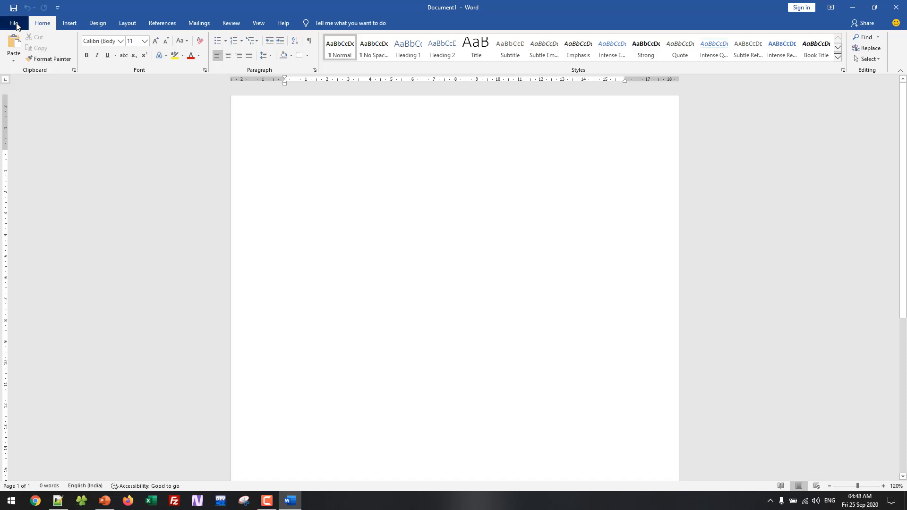
left_click(12, 21)
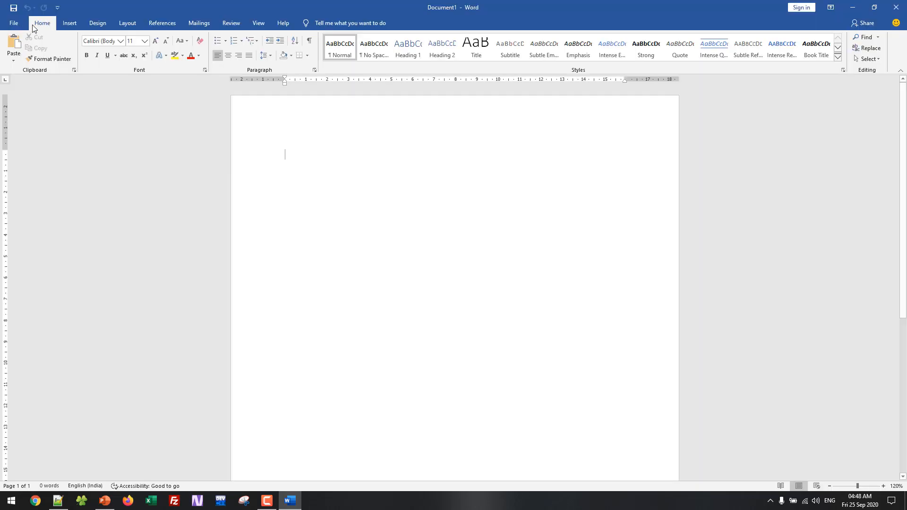
Step: Examine the ribbon's command groups from Insert through Help and return to the Home commands
left_click(69, 24)
left_click(98, 23)
left_click(127, 26)
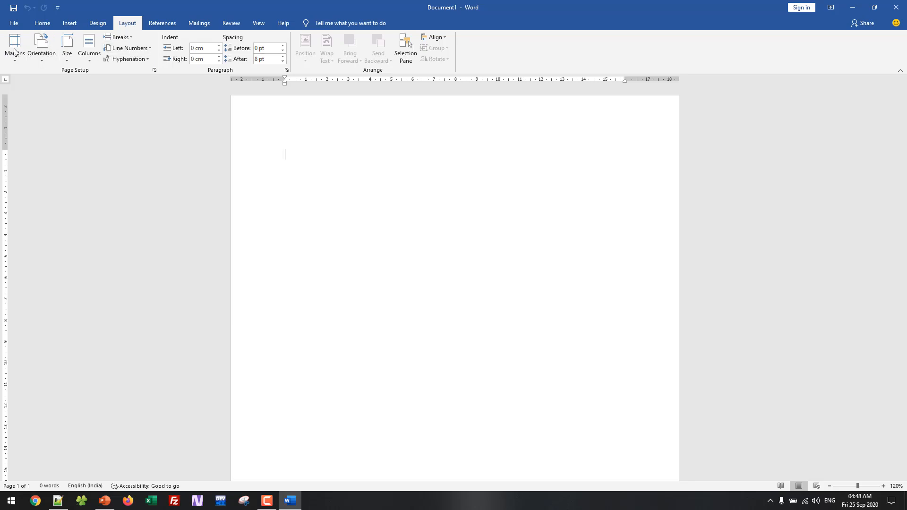
left_click(162, 22)
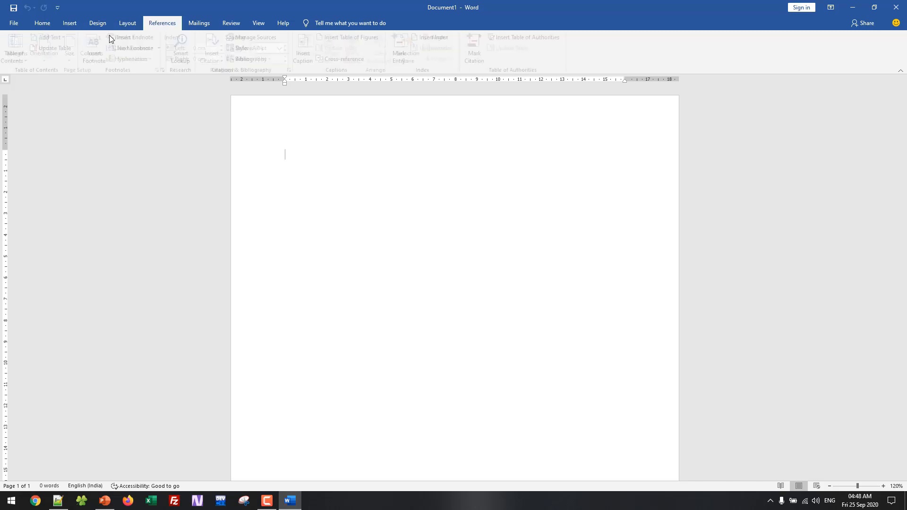
left_click(42, 23)
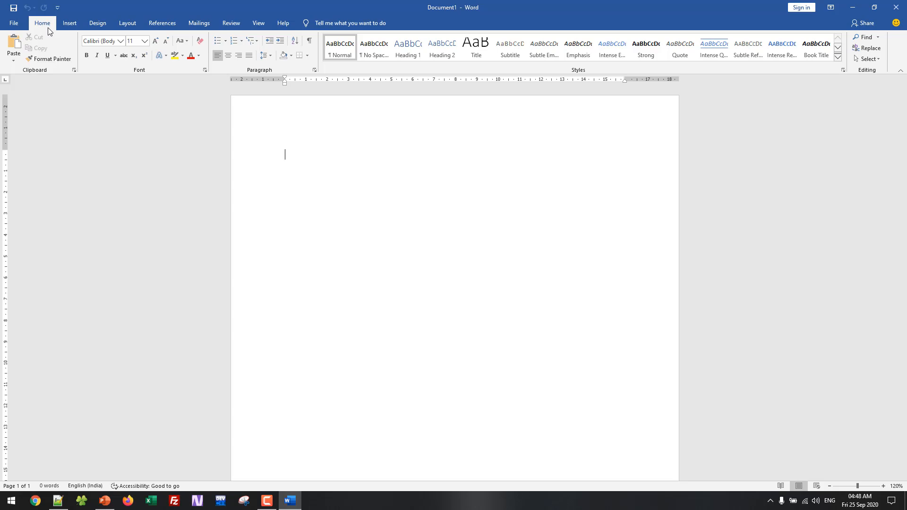
left_click(69, 24)
left_click(97, 23)
left_click(127, 24)
left_click(162, 23)
left_click(199, 23)
left_click(231, 23)
left_click(259, 24)
left_click(283, 24)
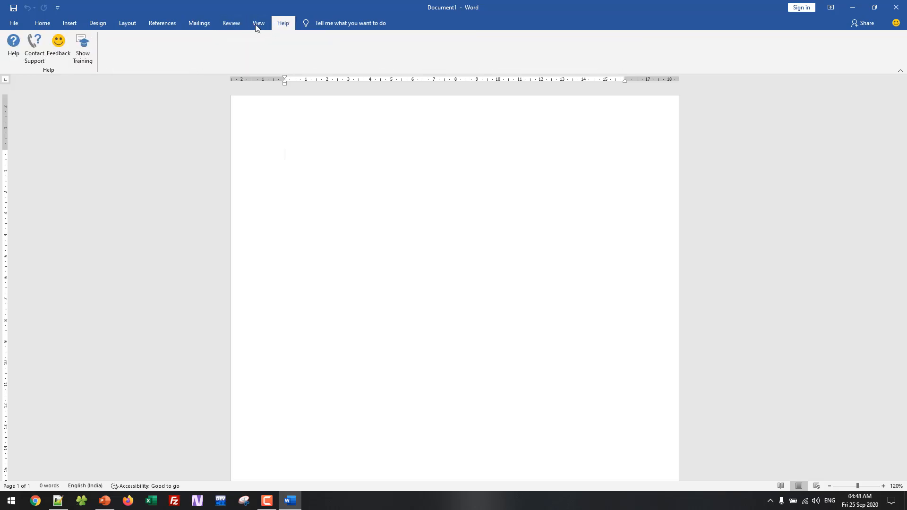
left_click(44, 23)
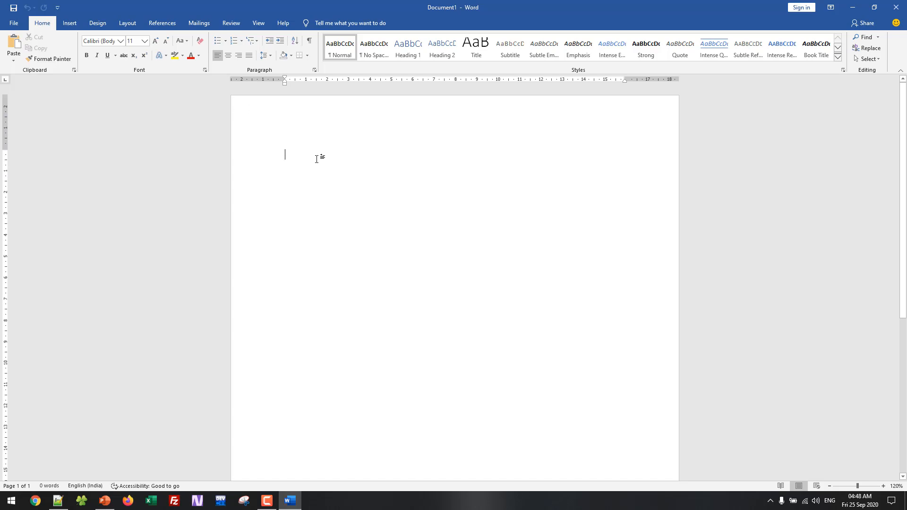
Step: Enter the text "Alex21c" on the first line of the page
scroll(329, 169, "down", 7)
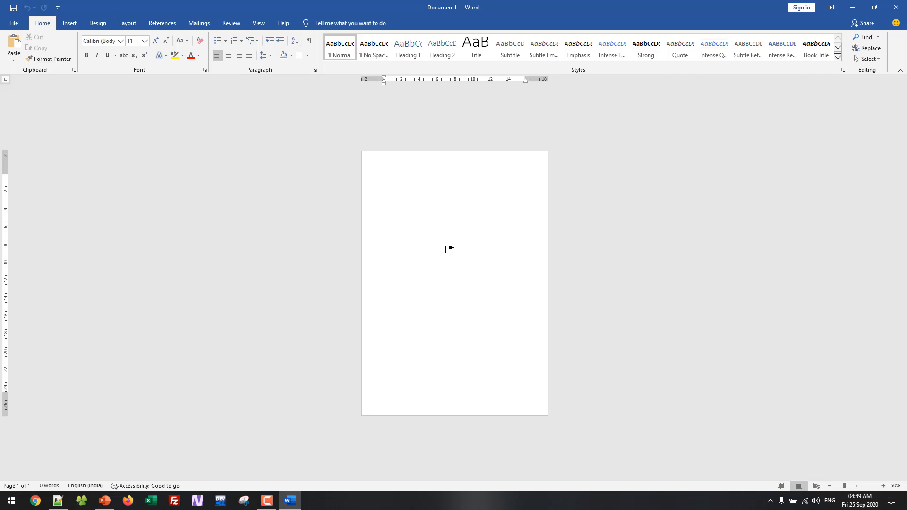
type("Alex21c")
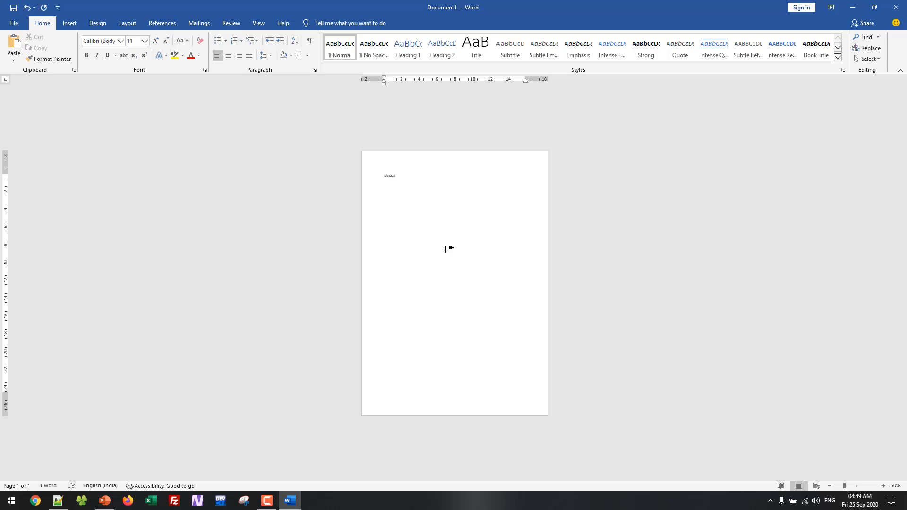
scroll(444, 249, "up", 4, "ctrl")
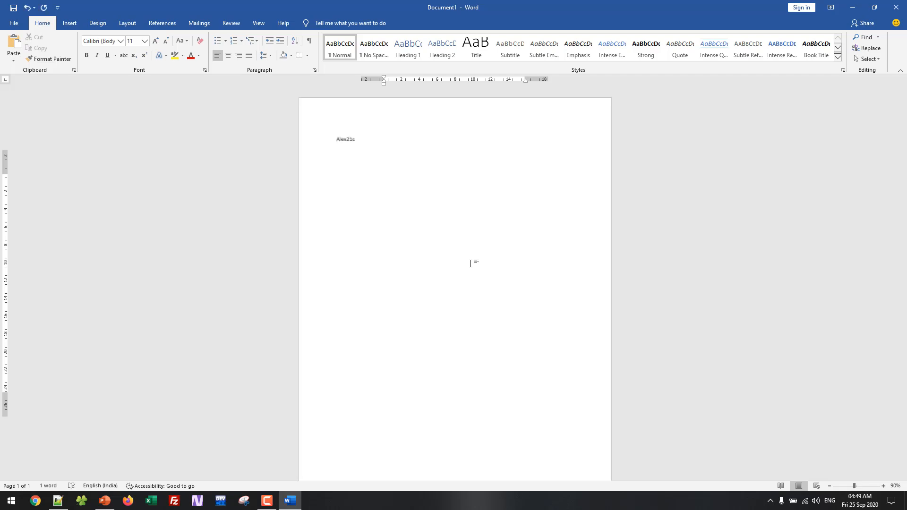
double_click(332, 137)
left_click(350, 179)
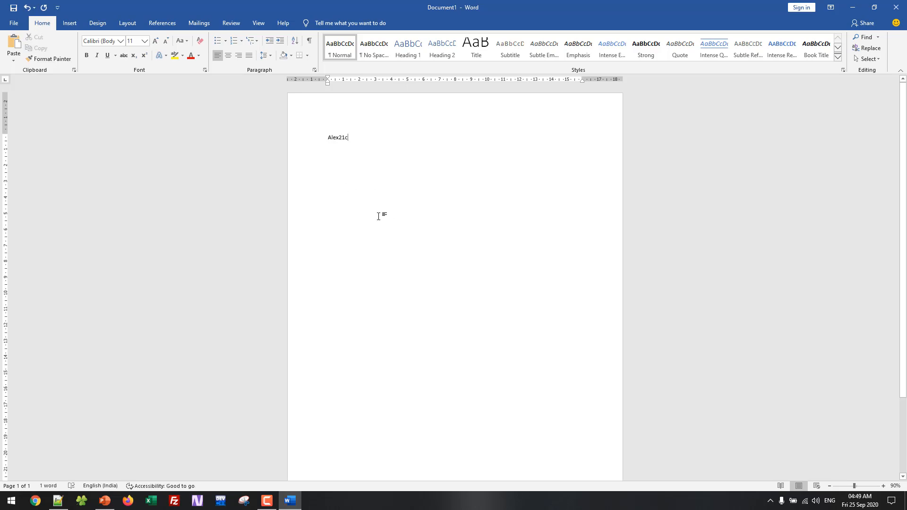
Step: Set the document zoom to 100% with the Zoom dialog's preset
scroll(377, 211, "down", 2, "ctrl")
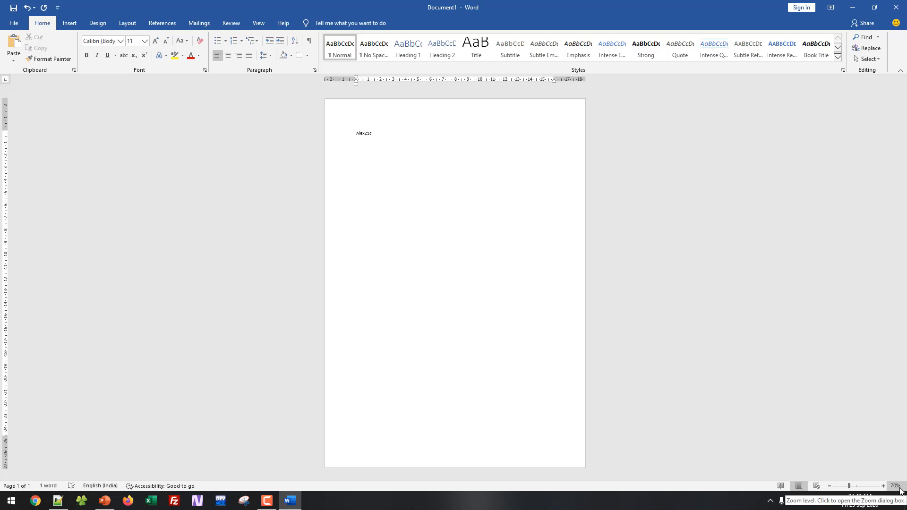
mouse_move(846, 490)
left_mouse_down()
mouse_move(871, 489)
mouse_move(851, 493)
left_mouse_up()
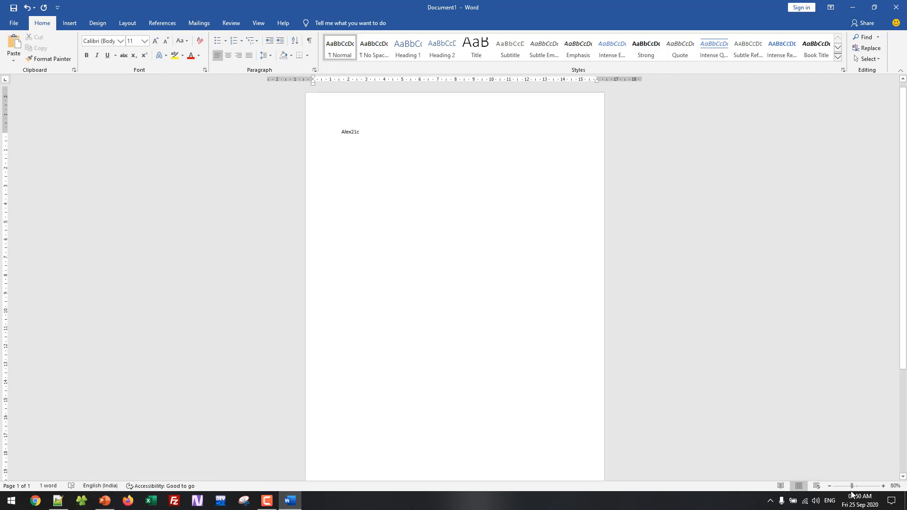
left_click(895, 486)
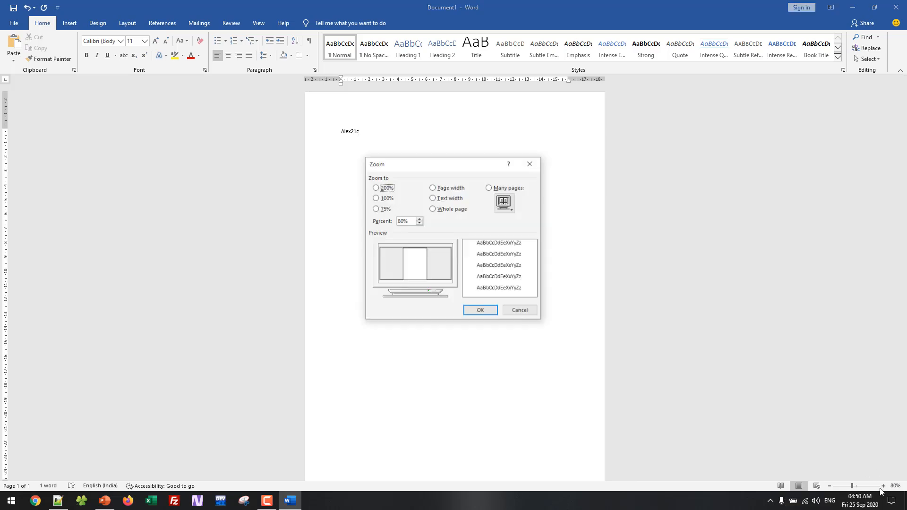
left_click(385, 198)
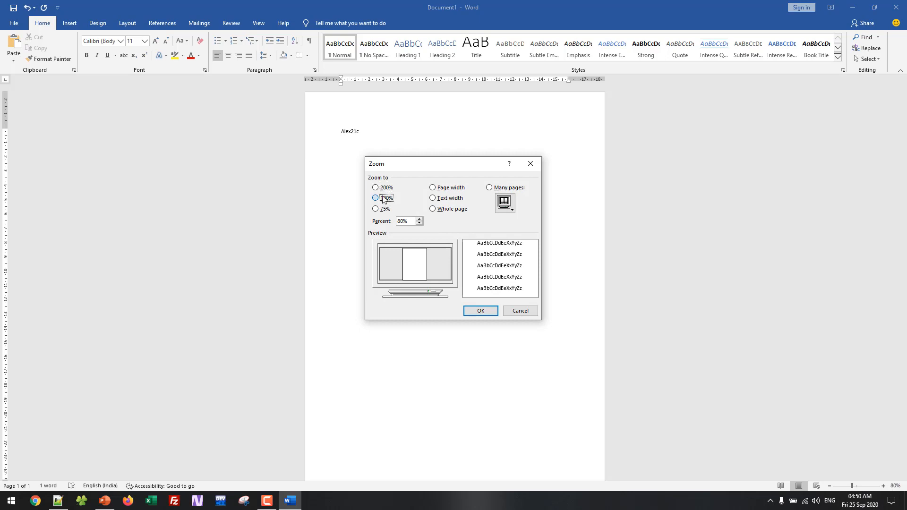
left_click(471, 311)
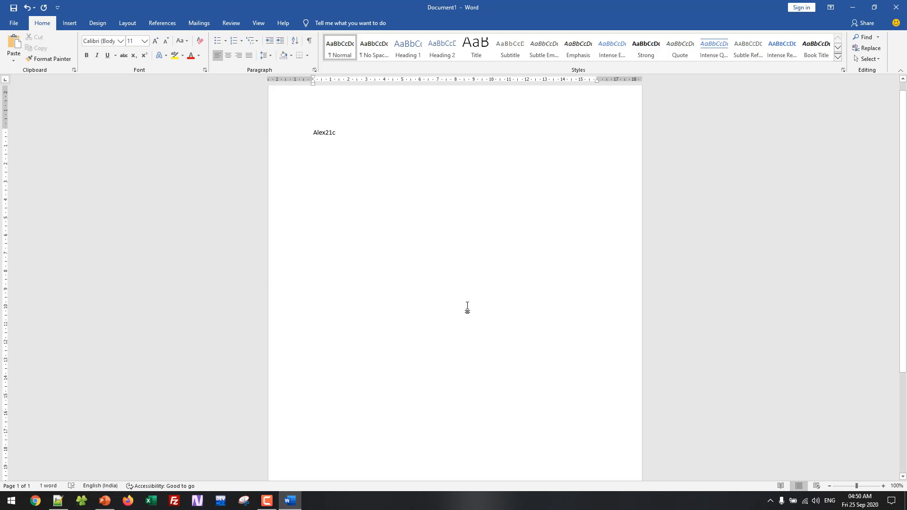
Step: Enlarge the document zoom to 130% and leave the text line unselected
scroll(463, 307, "up", 3, "ctrl")
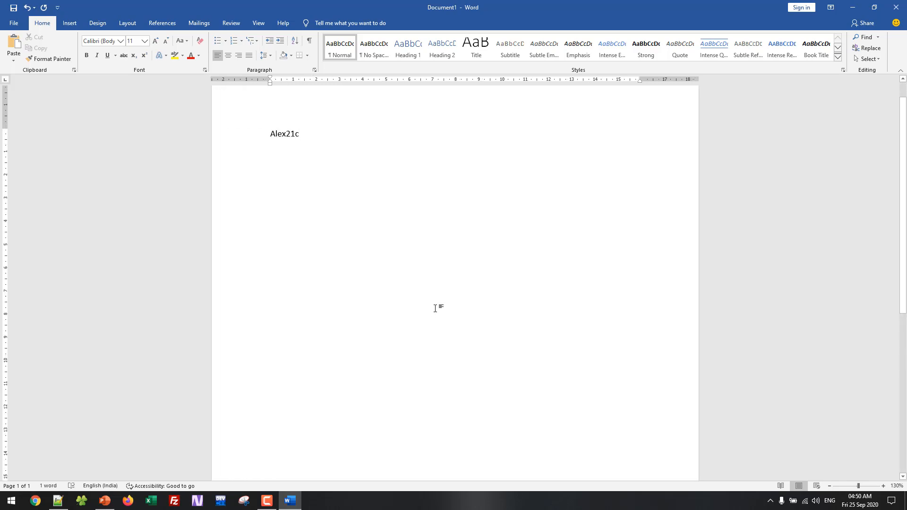
scroll(435, 308, "down", 2, "ctrl")
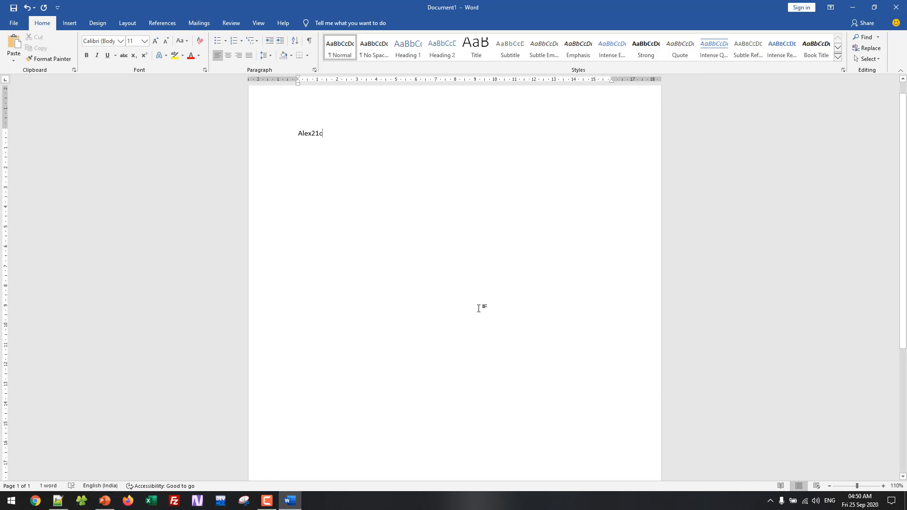
scroll(479, 307, "up", 2, "ctrl")
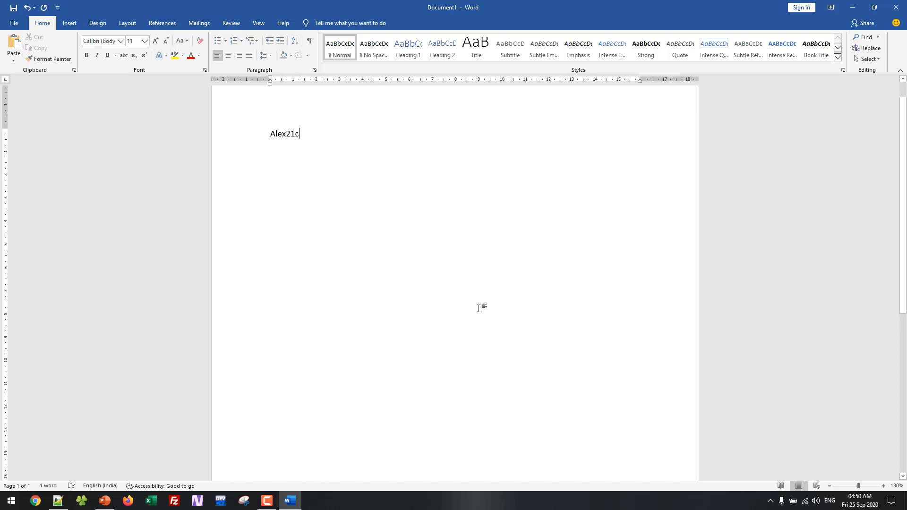
scroll(345, 298, "up", 1)
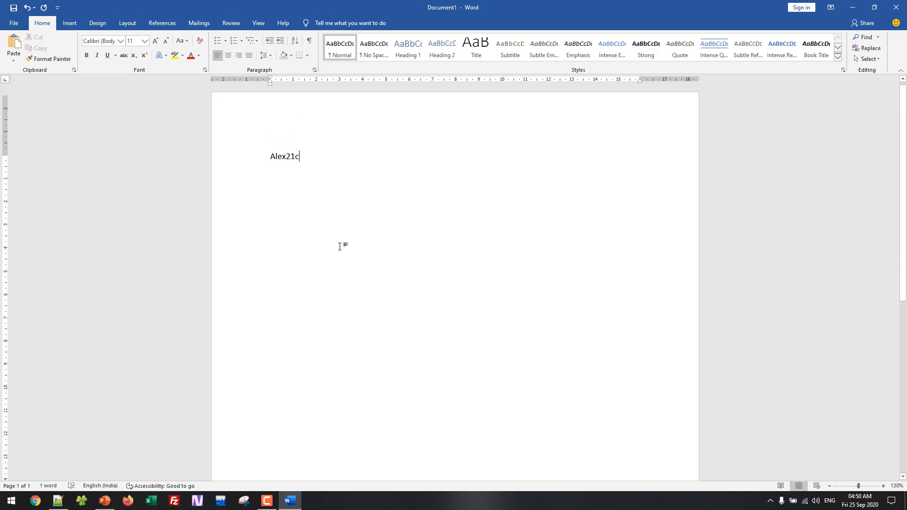
triple_click(282, 158)
left_click(295, 241)
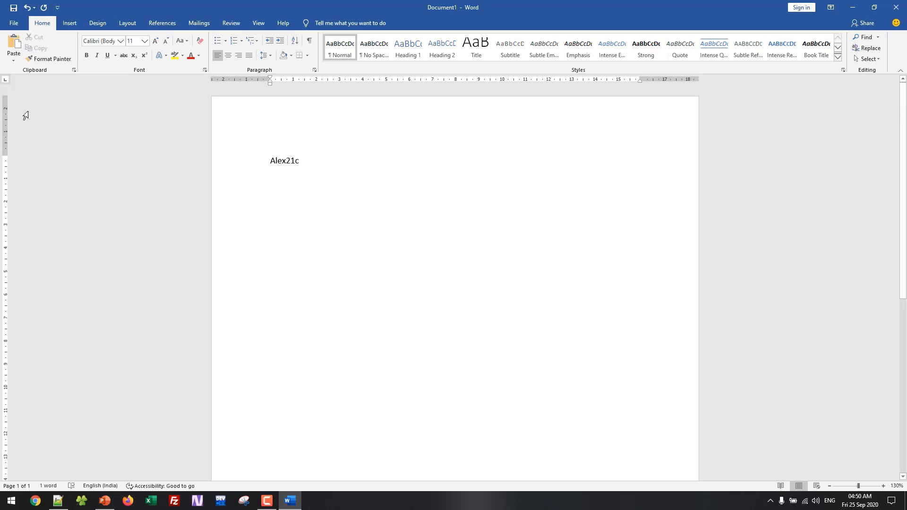
Step: Start saving the document under a new name by browsing for a folder, and enlarge the Save As dialog
left_click(11, 25)
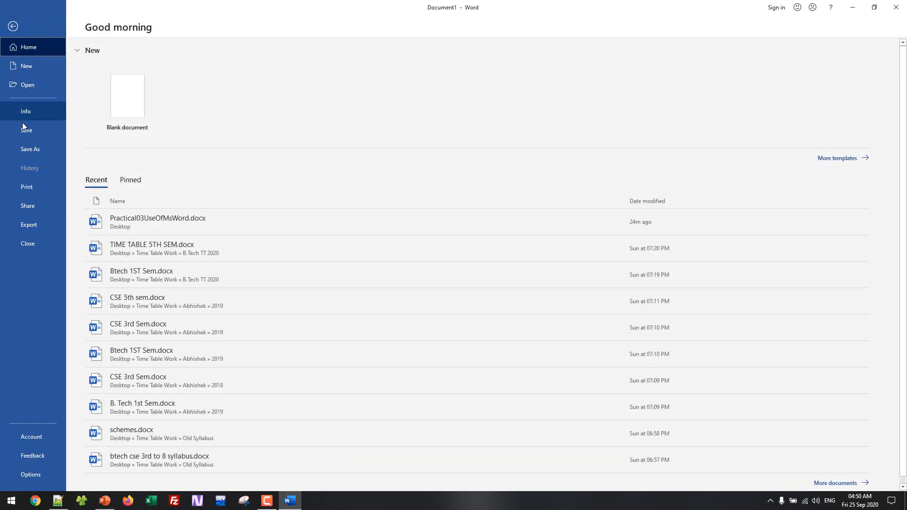
left_click(23, 155)
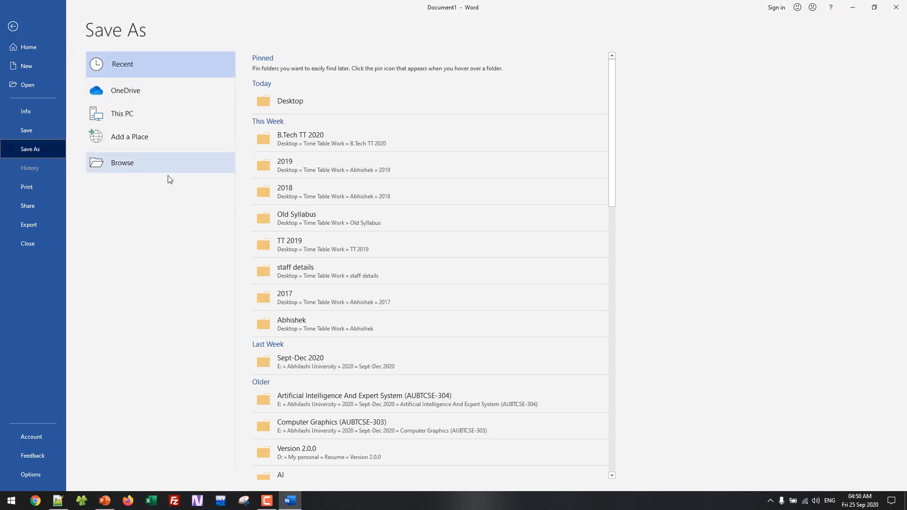
left_click(129, 167)
left_click_drag(138, 8, 256, 28)
left_click_drag(556, 281, 849, 413)
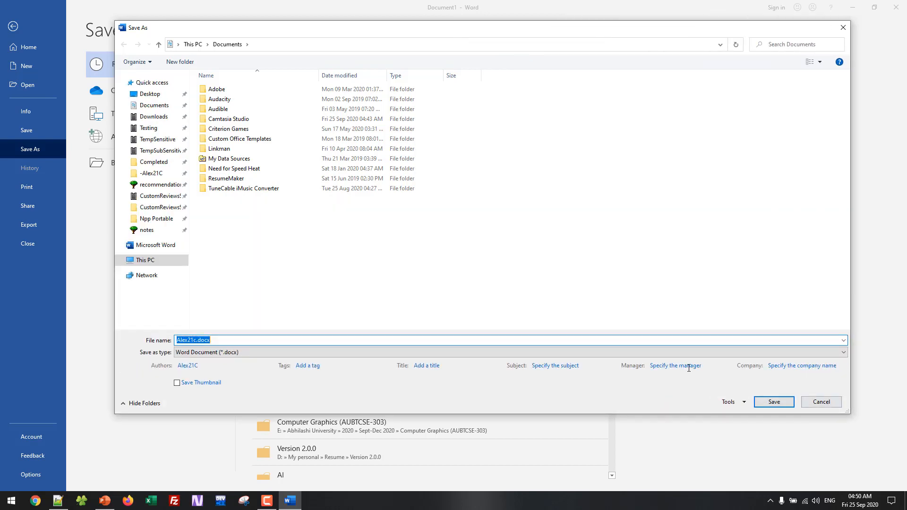
Step: Look over drives D, E and F under This PC as possible save locations
left_click(147, 266)
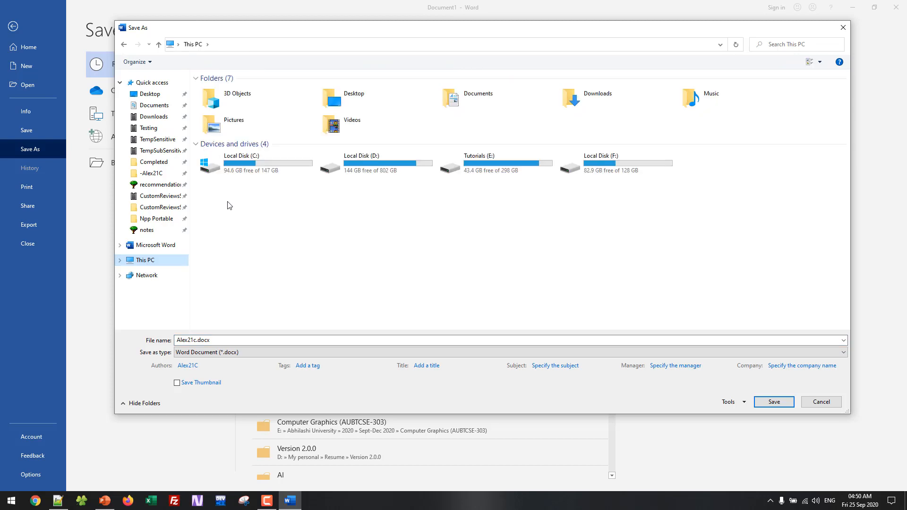
left_click(379, 166)
left_click(467, 165)
left_click(579, 169)
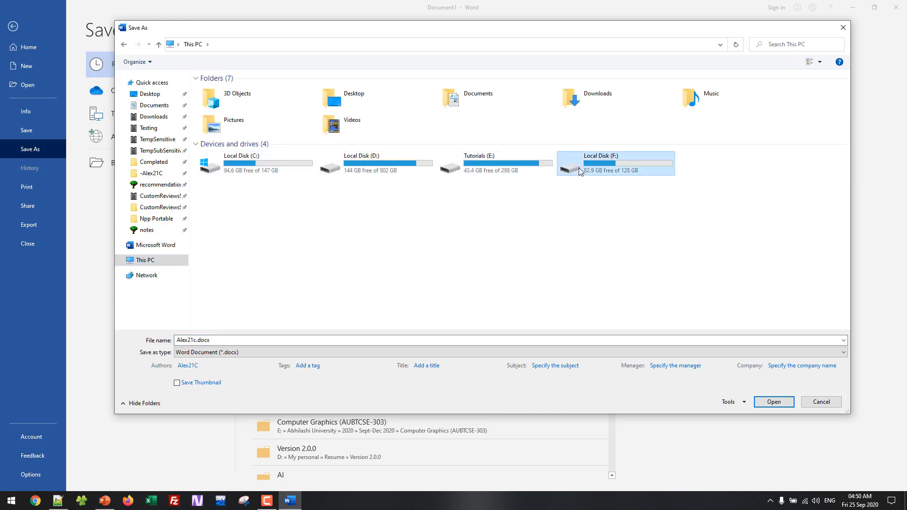
left_click(375, 168)
left_click(472, 162)
left_click(614, 166)
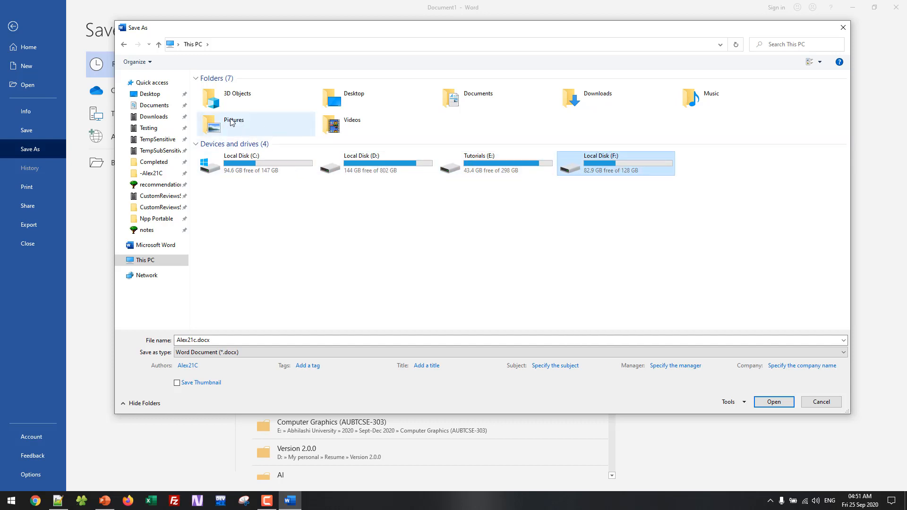
Step: Save the document in the Desktop folder under the file name "Practical 03 Ms Word"
double_click(369, 108)
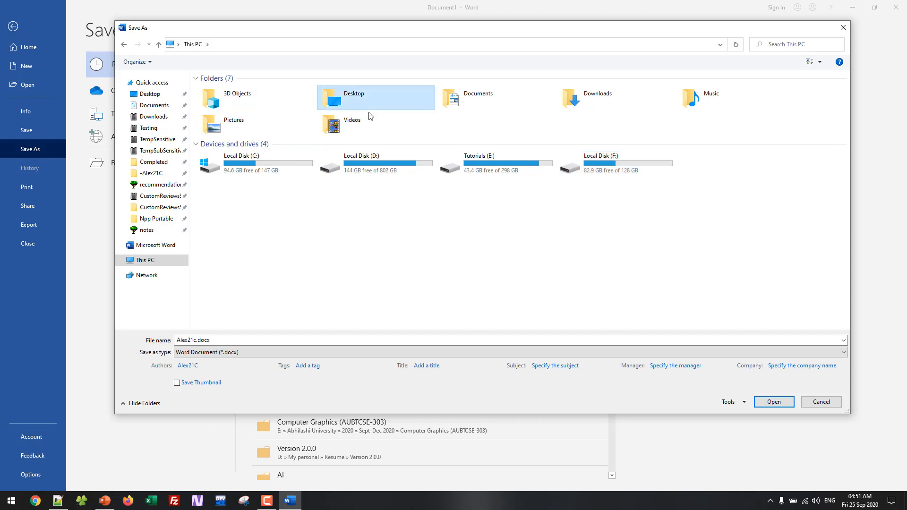
left_click(294, 341)
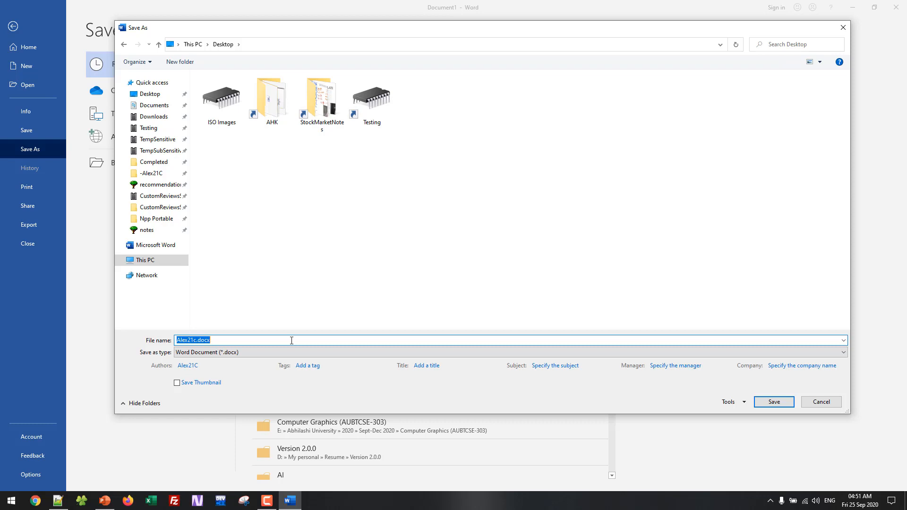
type("Pr")
type("actical 03 Ms Word")
key("Return")
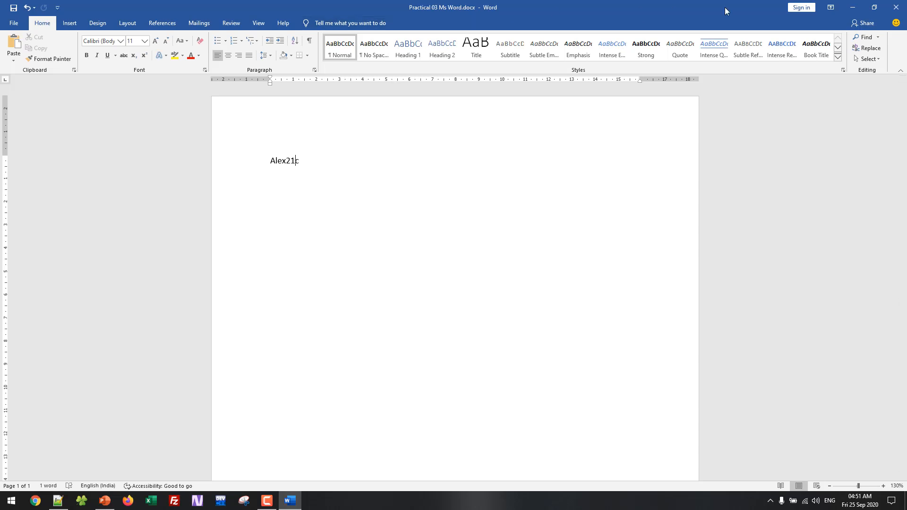
Step: Minimize Word, move the saved document's desktop icon to the spot below BitTorrent, and restore Word
left_click(852, 7)
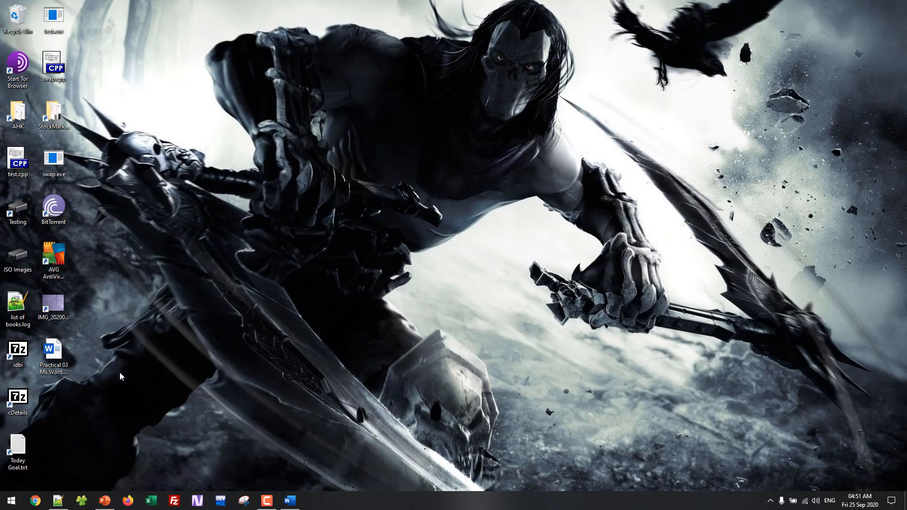
left_click_drag(52, 365, 297, 283)
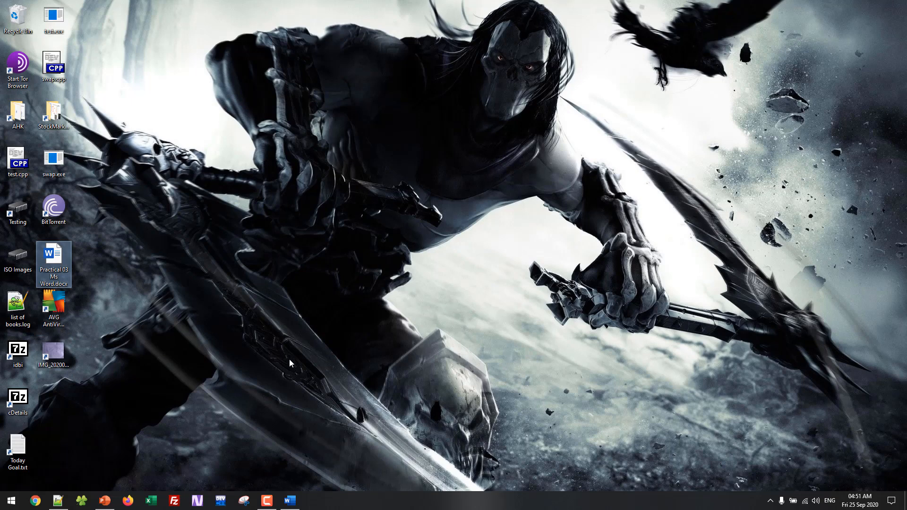
left_click(293, 505)
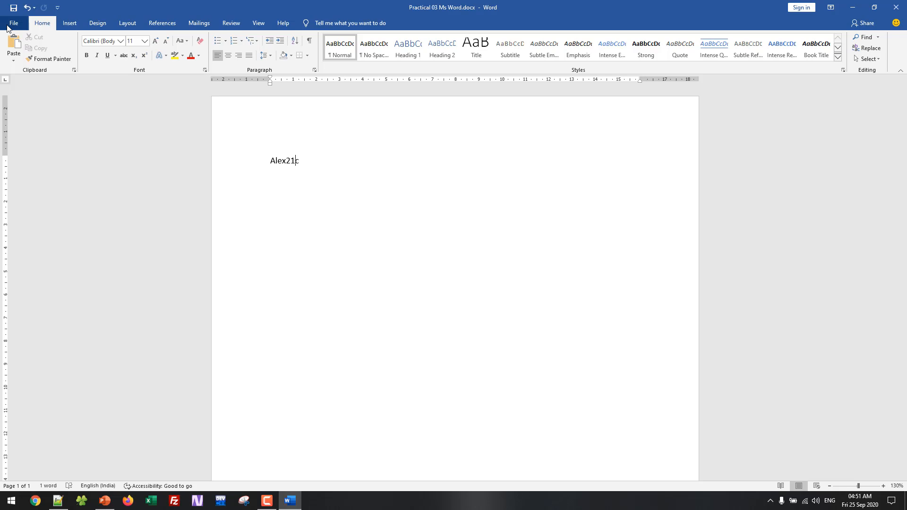
Step: Close the document without exiting Word and restore the window to a smaller size that uncovers the desktop icons
left_click(7, 26)
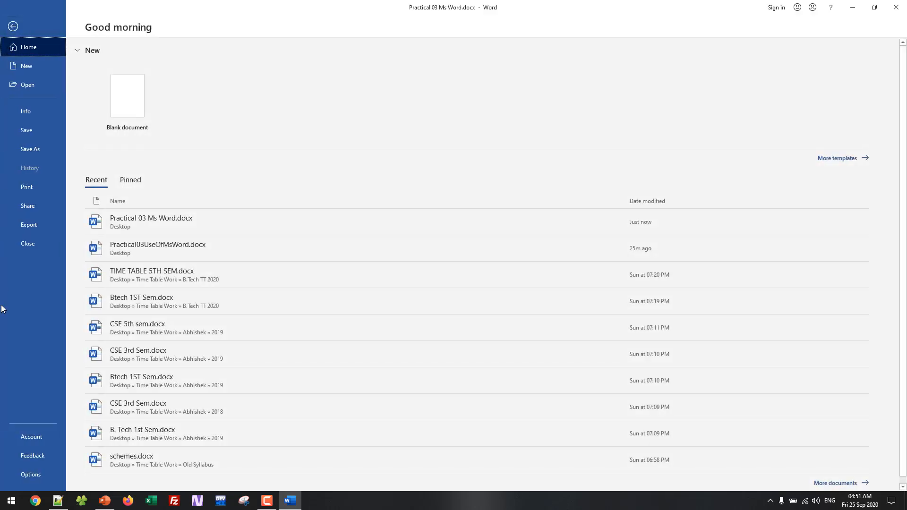
left_click(24, 245)
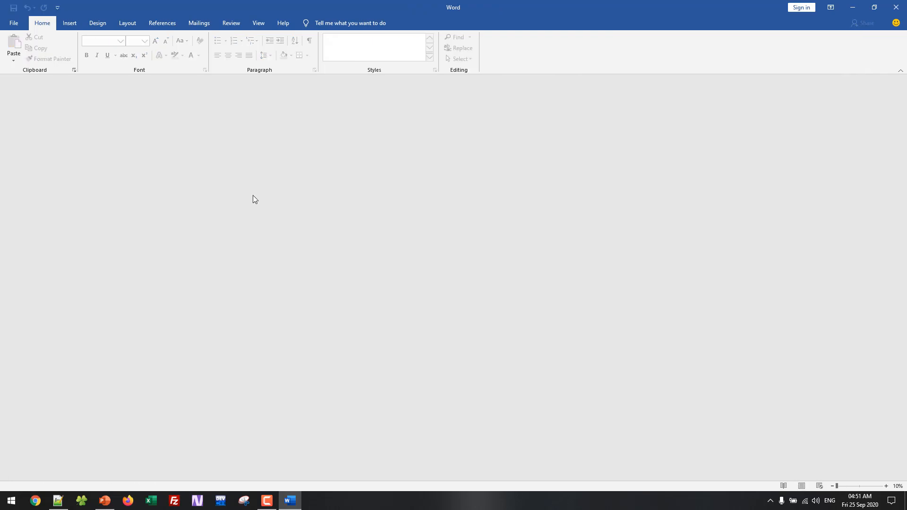
left_click_drag(323, 2, 598, 48)
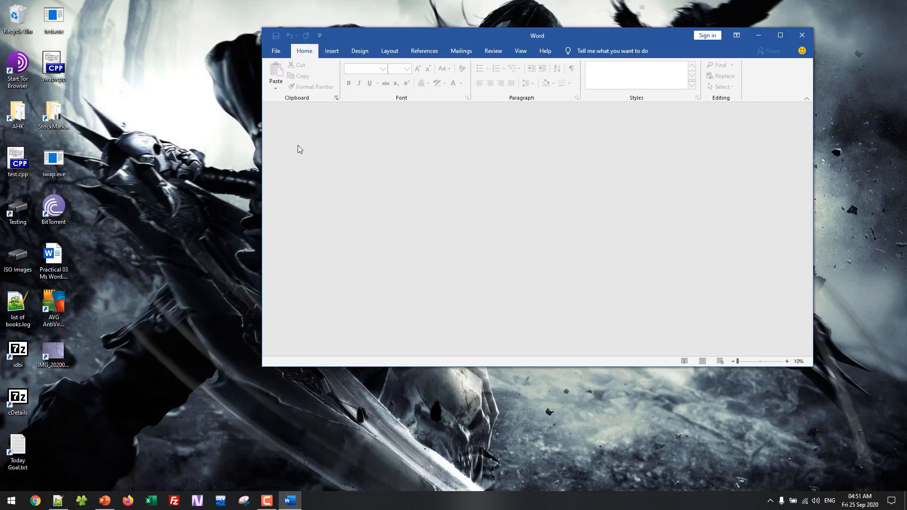
Step: Reopen Practical 03 Ms Word.docx from its desktop icon and maximize the document window
left_click_drag(112, 251, 63, 255)
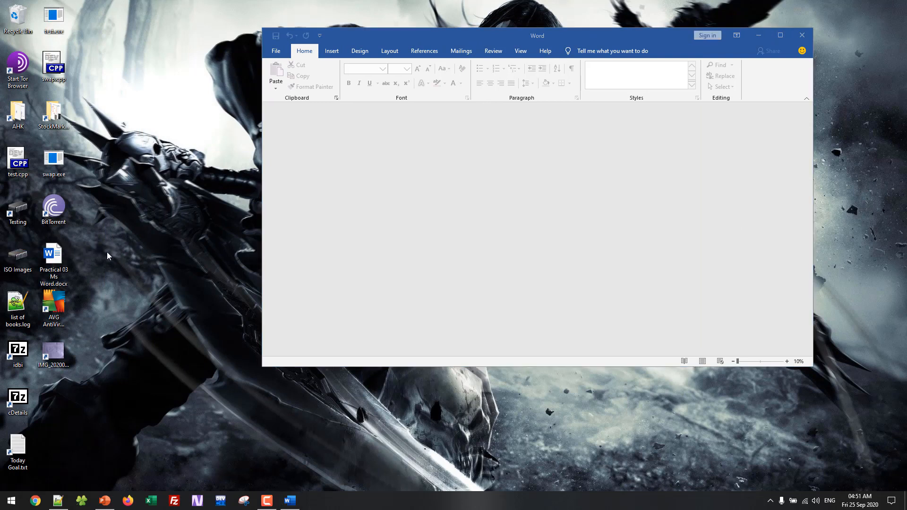
double_click(51, 260)
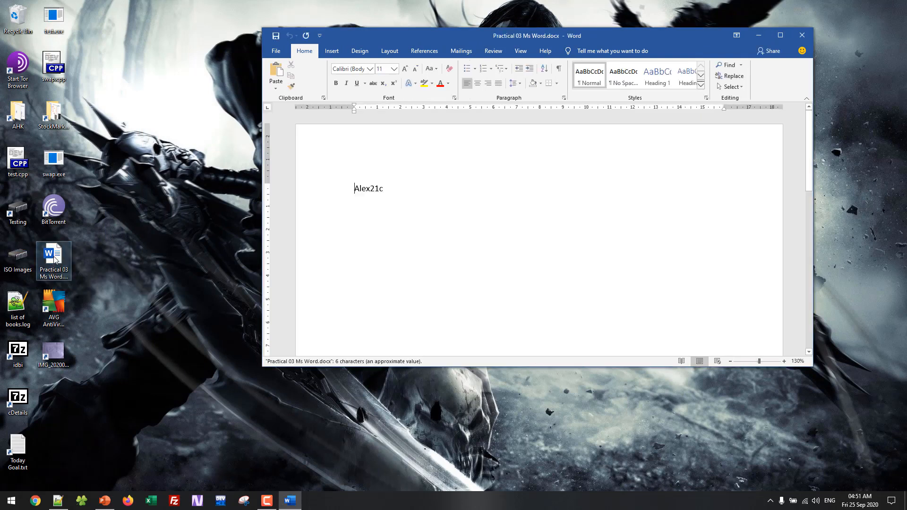
left_click_drag(487, 38, 452, 0)
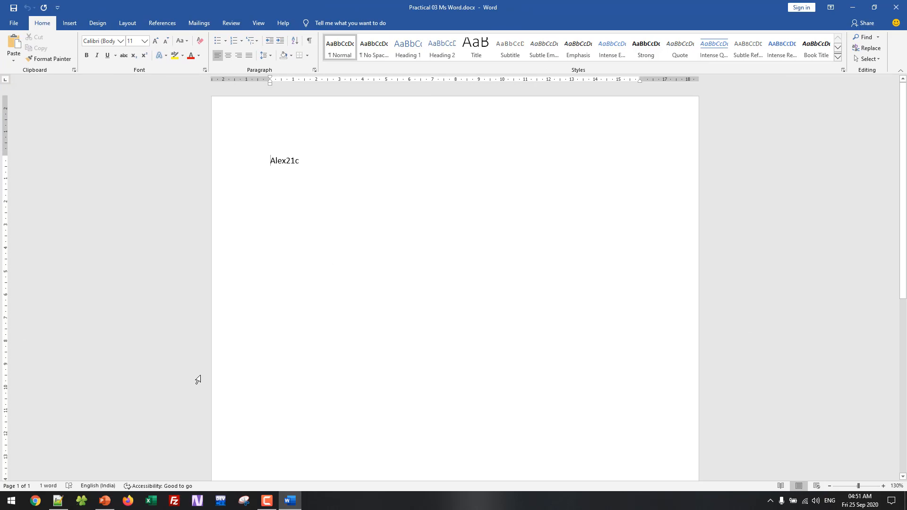
Step: Switch to PowerPoint, review the Word Document and Page Formatting topic slides in the slide show, and return to Word
key("alt+Tab")
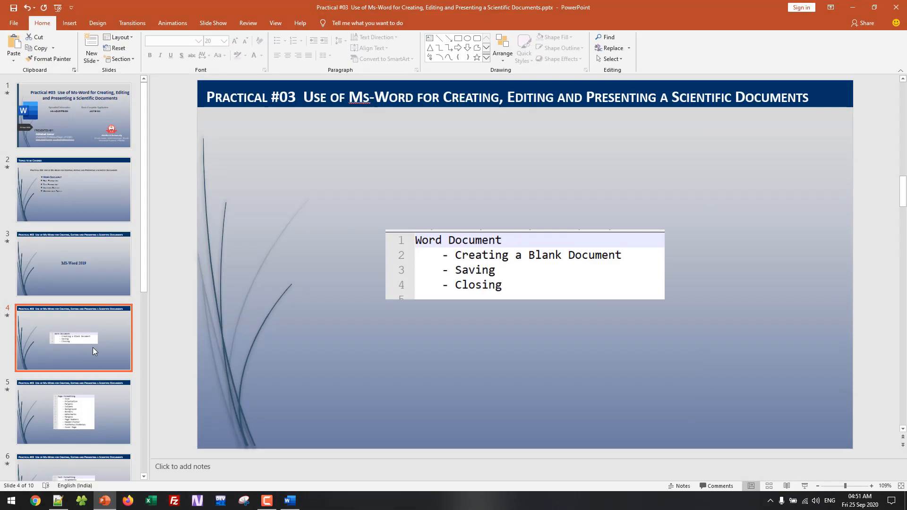
key("shift+F5")
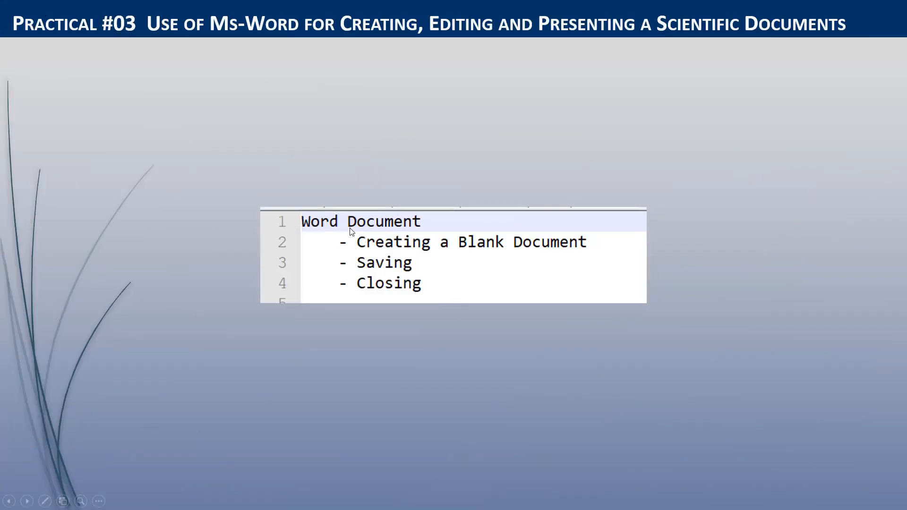
left_click(434, 283)
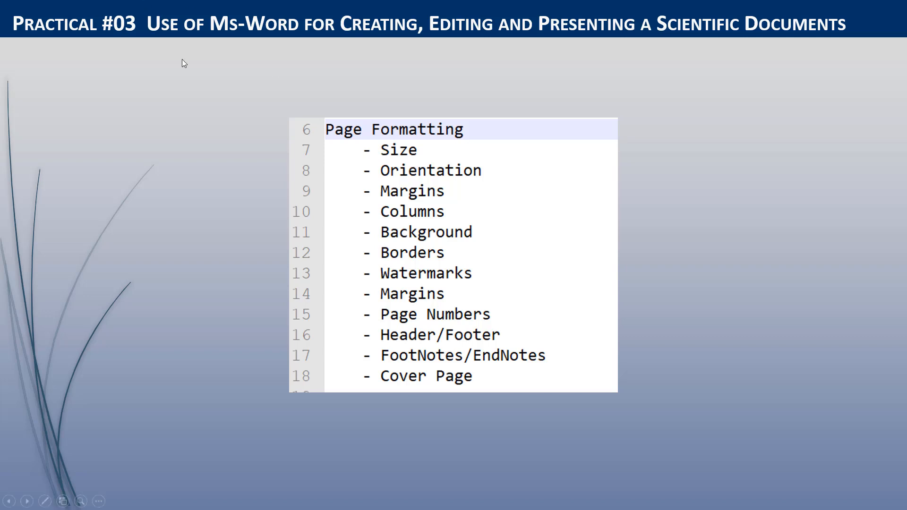
key("Escape")
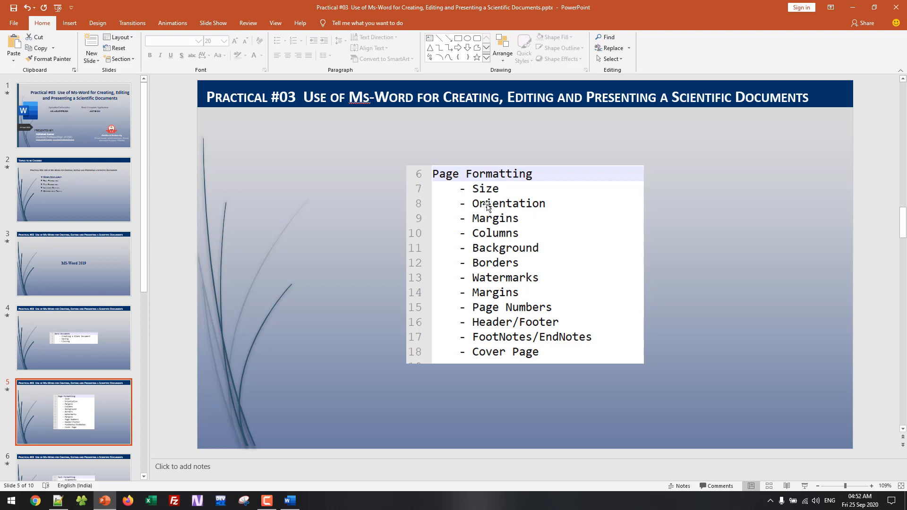
left_click(852, 7)
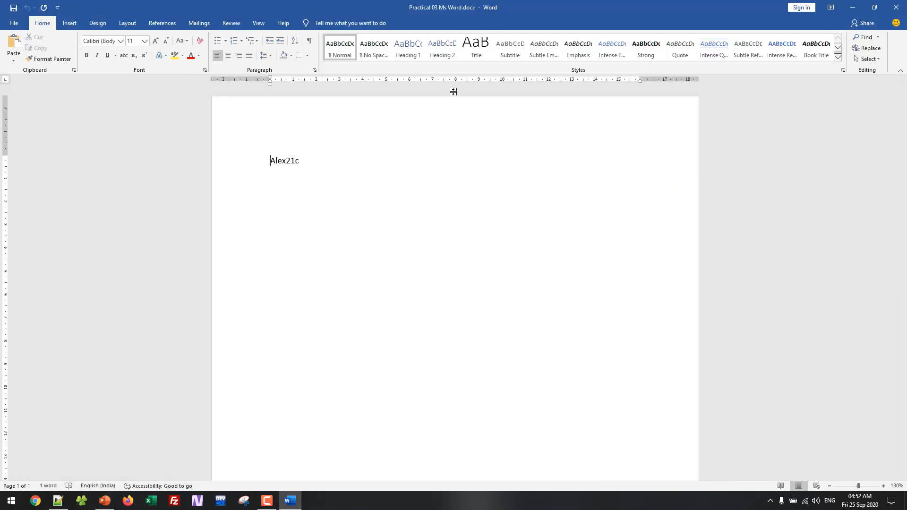
Step: Delete the text "Alex21c" and reduce the document zoom to 60% so the whole page fits
scroll(348, 187, "down", 7, "ctrl")
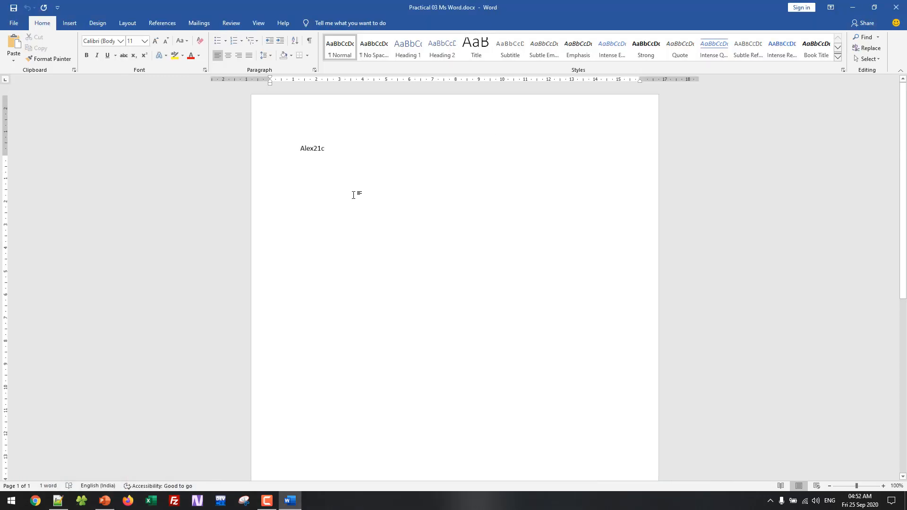
left_click(338, 162)
key("Delete")
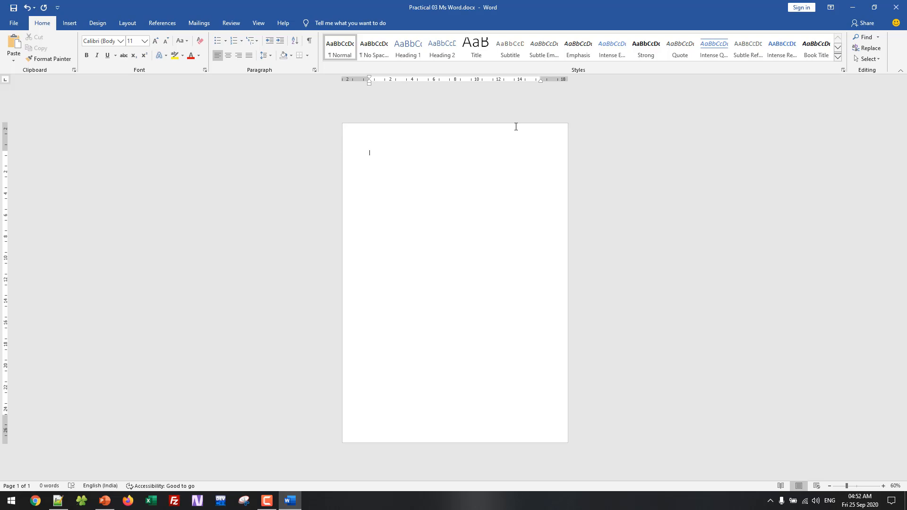
scroll(486, 210, "down", 3, "ctrl")
scroll(488, 210, "up", 3, "ctrl")
Step: Set the document's paper size to A4 (21 cm x 29.7 cm)
left_click(100, 24)
left_click(118, 24)
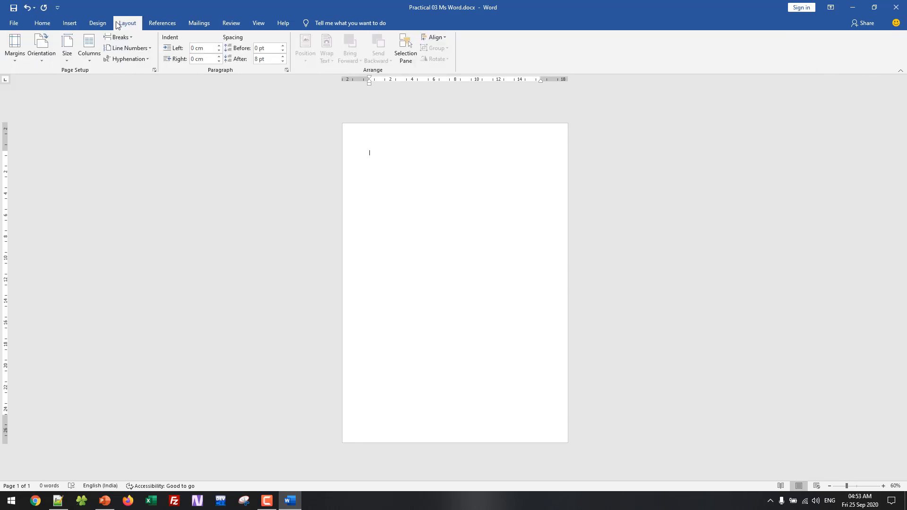
left_click(70, 67)
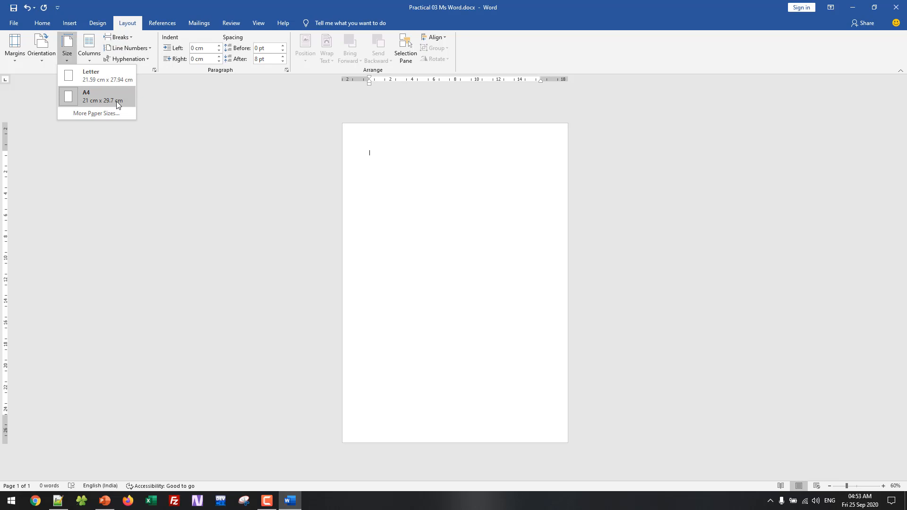
left_click(91, 100)
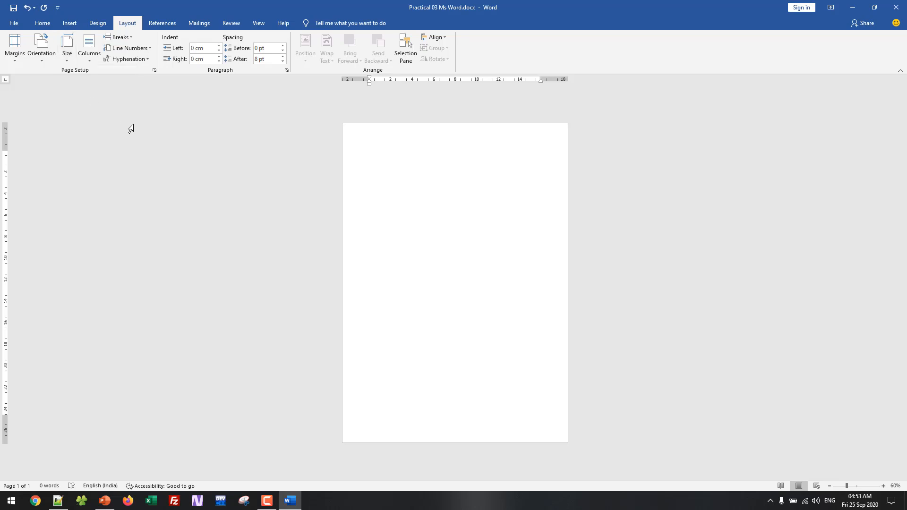
left_click(67, 50)
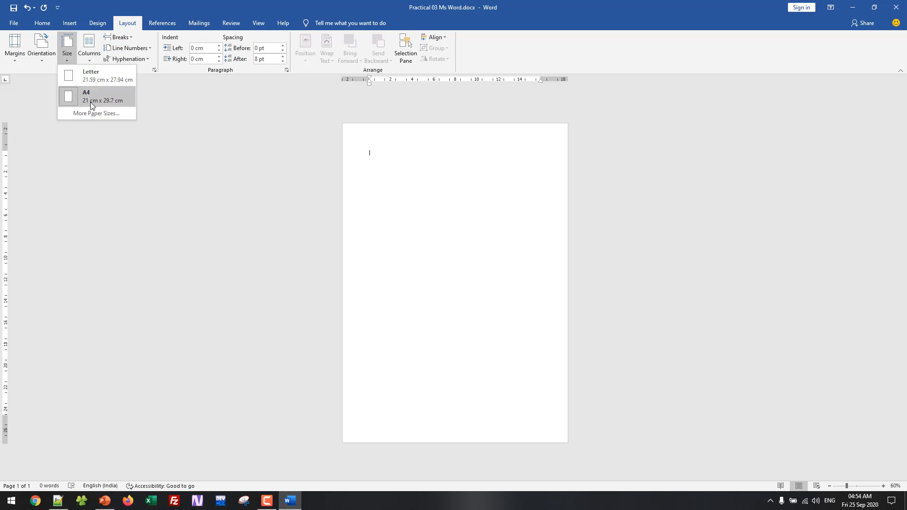
left_click(75, 101)
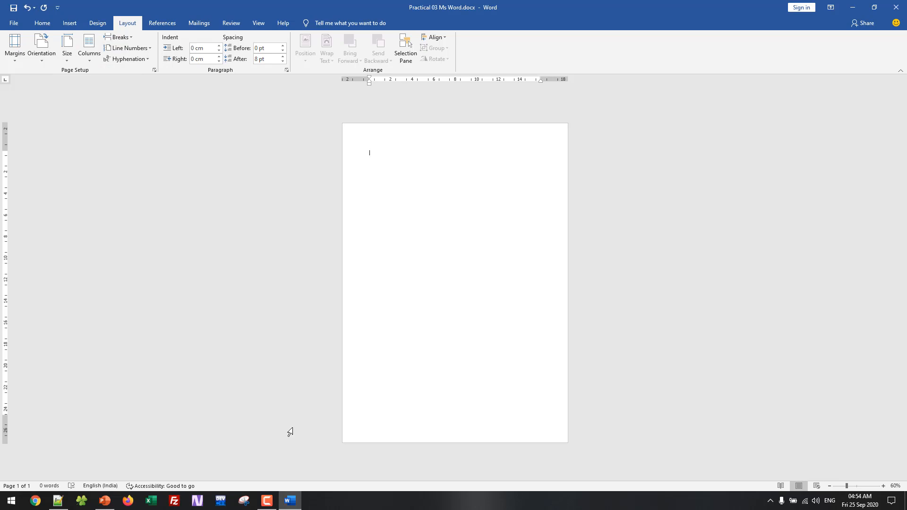
Step: Set the page orientation to Landscape, change it to Portrait and back to Landscape, and switch to PowerPoint's Page Formatting slide
key("alt+Tab")
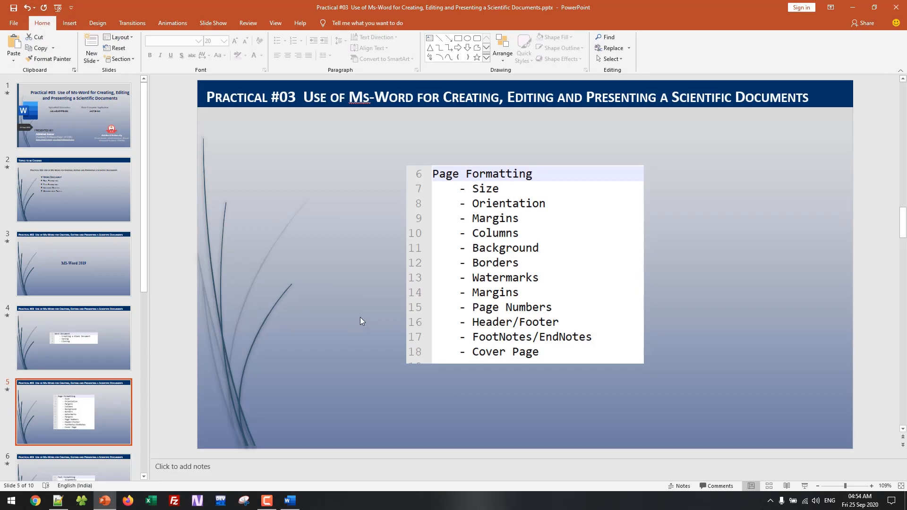
key("alt+Tab")
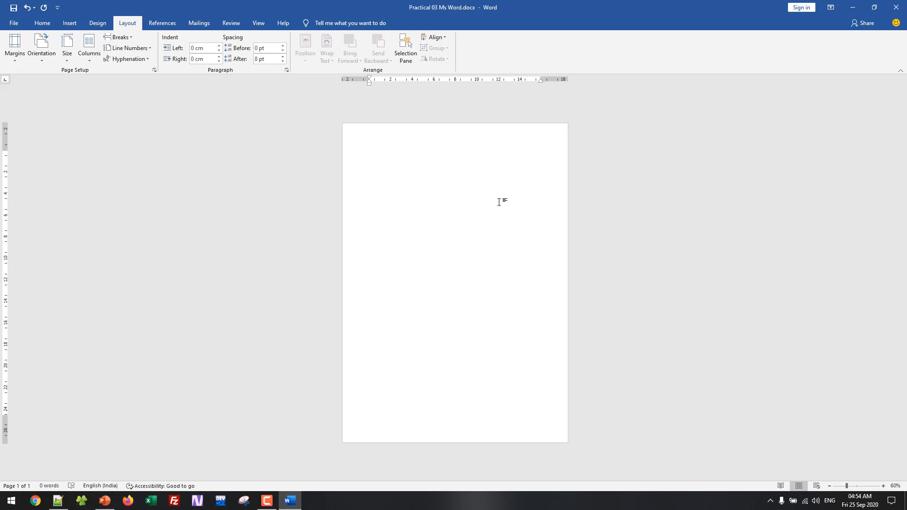
left_click(35, 56)
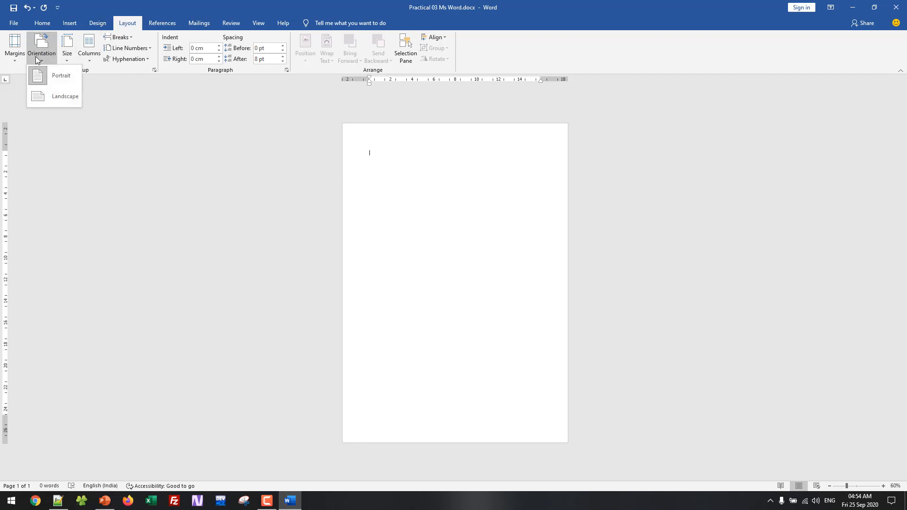
left_click(54, 99)
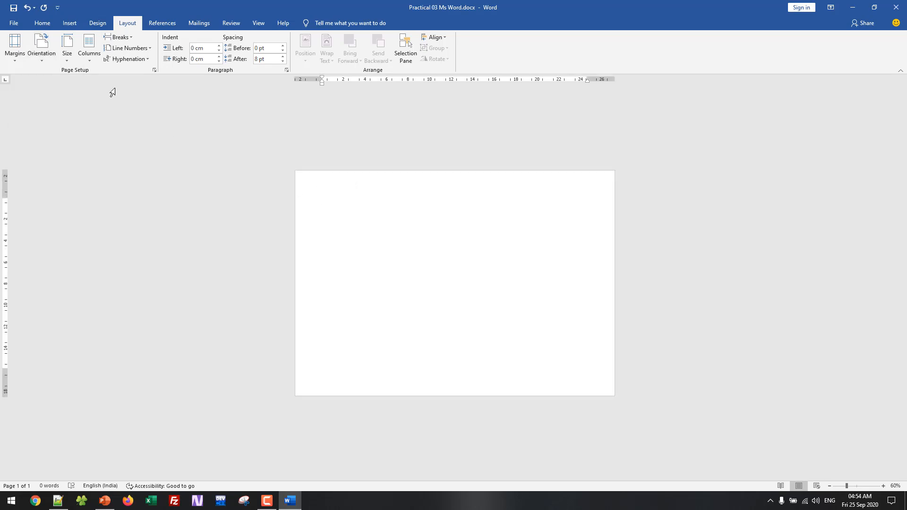
left_click(41, 59)
left_click(61, 74)
left_click(43, 60)
left_click(55, 97)
key("alt+Tab")
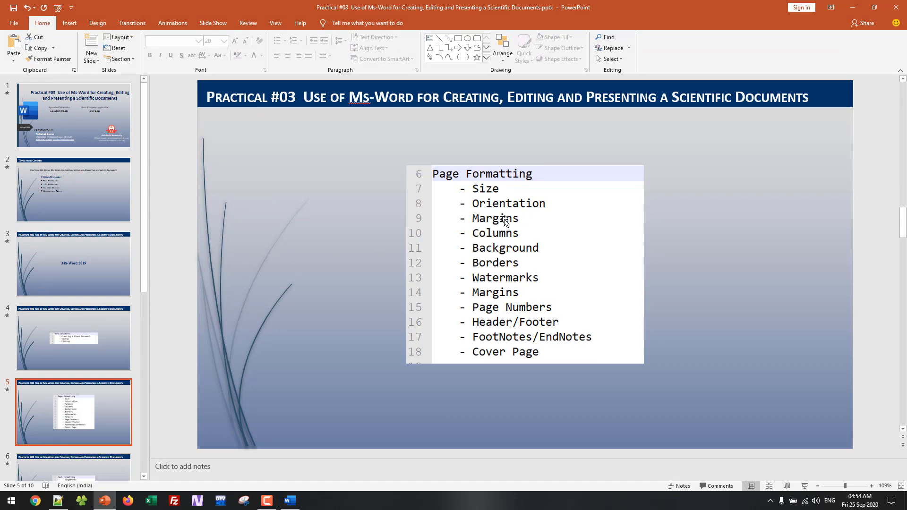
Step: Return to Word, show the page gridlines and set the document zoom to 70%
key("alt+Tab")
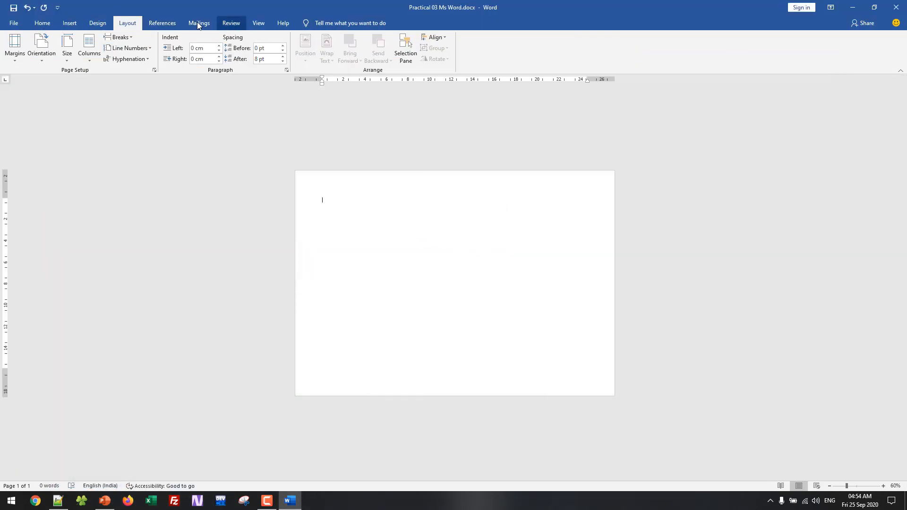
left_click(259, 24)
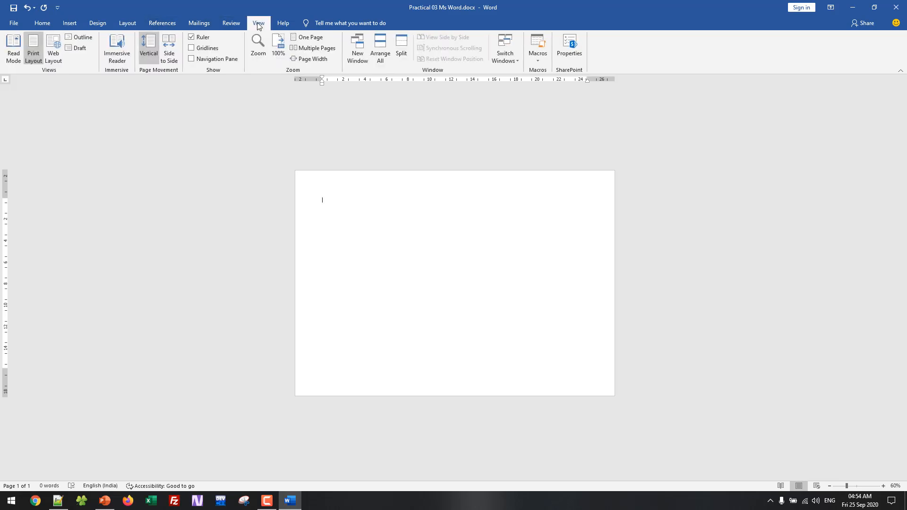
left_click(204, 49)
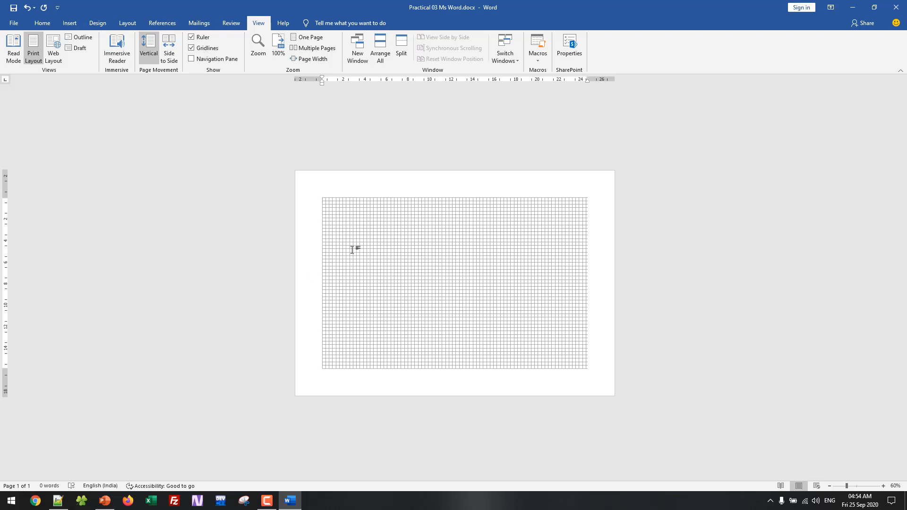
scroll(346, 235, "up", 1)
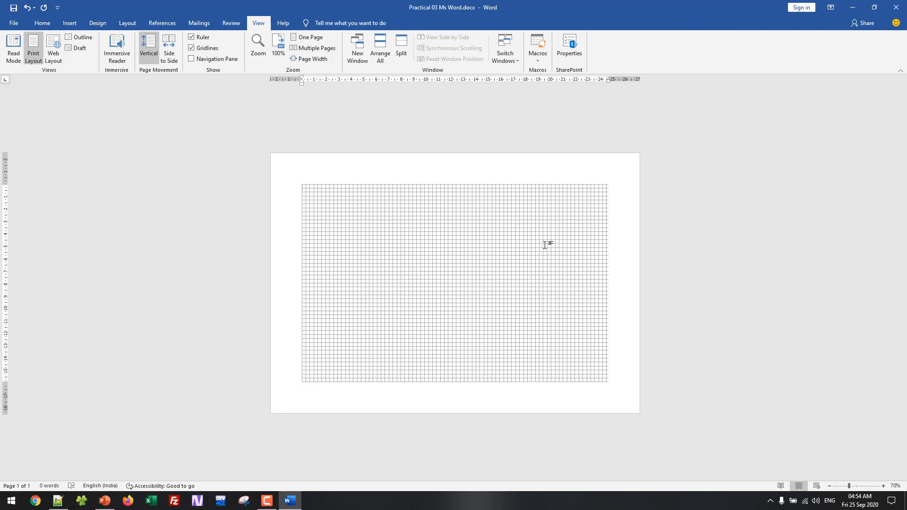
Step: Fill the page with short lines of random placeholder text, starting with "Ajs;dlfjsalflas" and ending with "jjas;lfjsajf"
type("Ajs;dlfjsalflas Fsa Df Sad F asd F Sadf Sadf  Sadf Asfd  Asdf  Sadf  s")
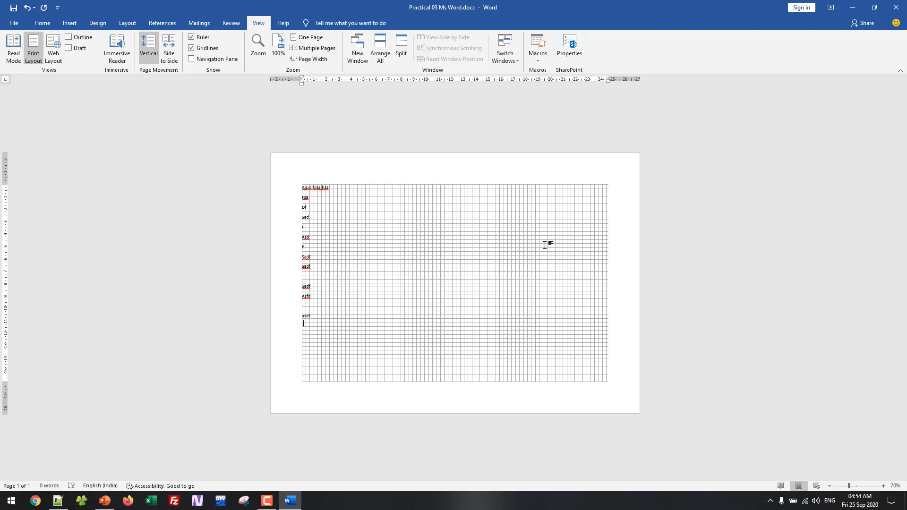
type("adf ")
type("jjas;lfjsajf")
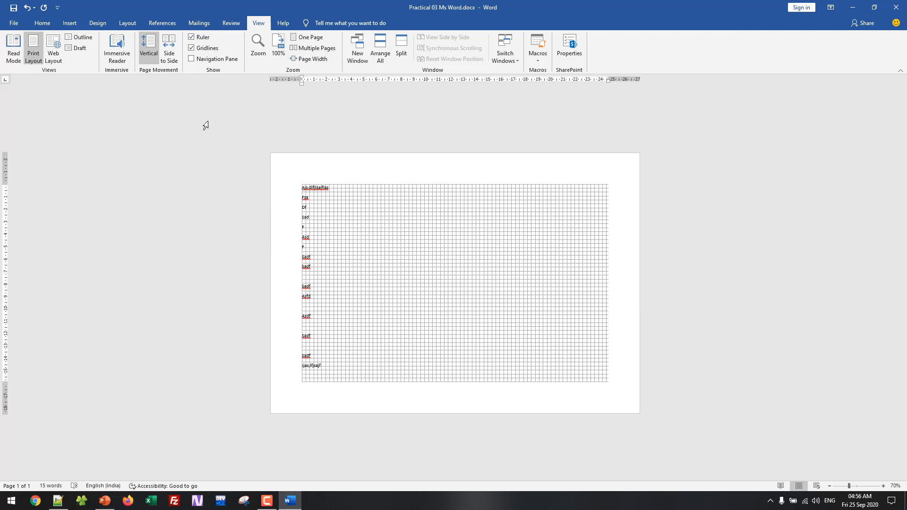
Step: Apply the Narrow margin preset of 1.27 cm on all sides and highlight the text in its new position
left_click(135, 25)
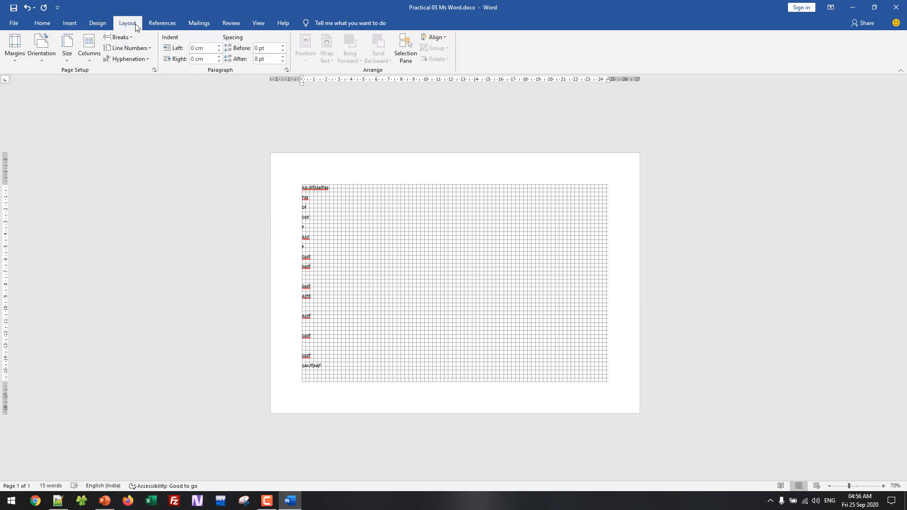
left_click(10, 63)
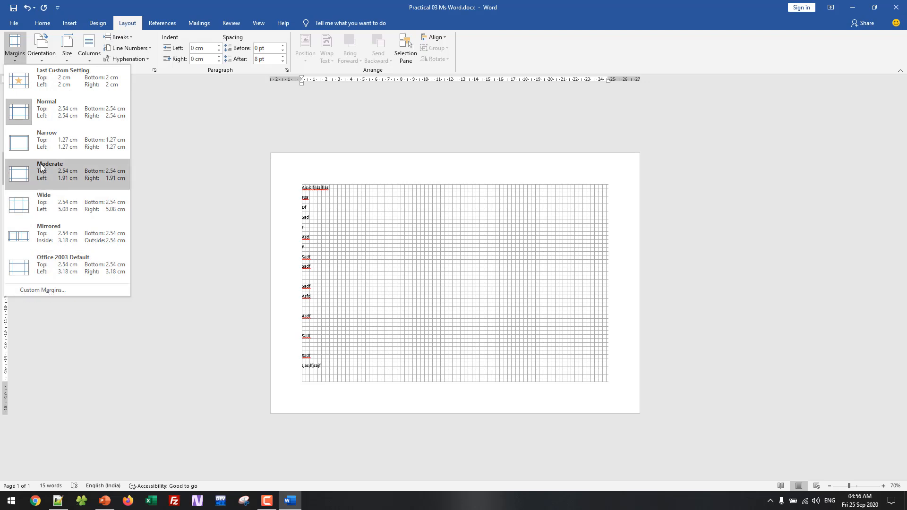
left_click(41, 144)
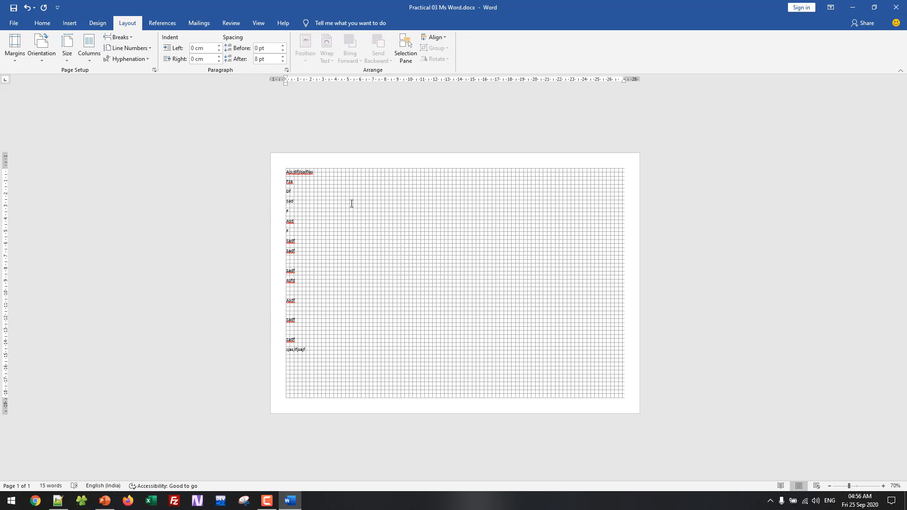
left_click_drag(314, 368, 107, 109)
Step: Apply the Wide margin preset with 5.08 cm left and right margins and check the text position
left_click(14, 46)
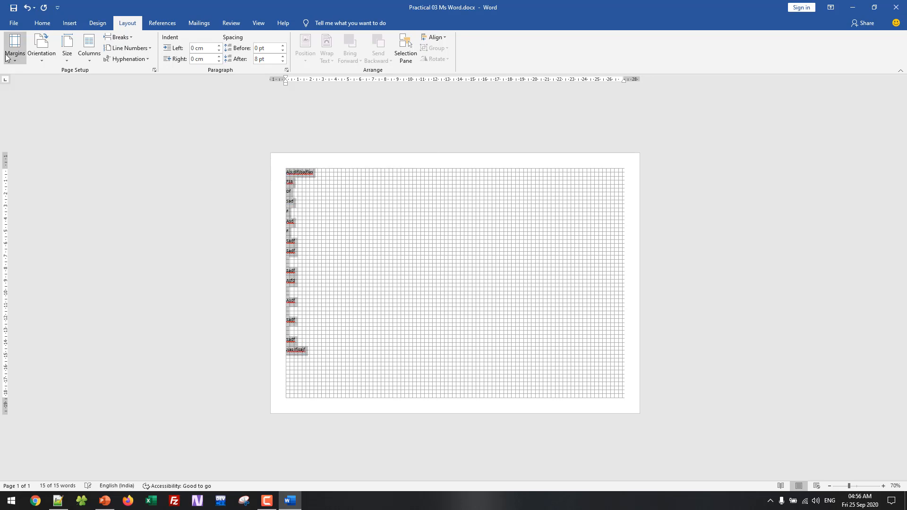
left_click(31, 204)
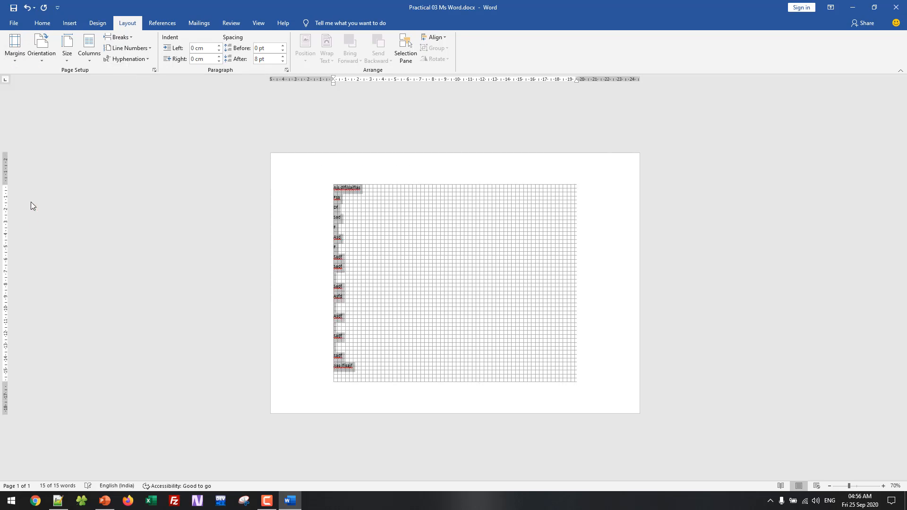
left_click(352, 370)
left_click_drag(352, 370, 336, 218)
left_click(377, 286)
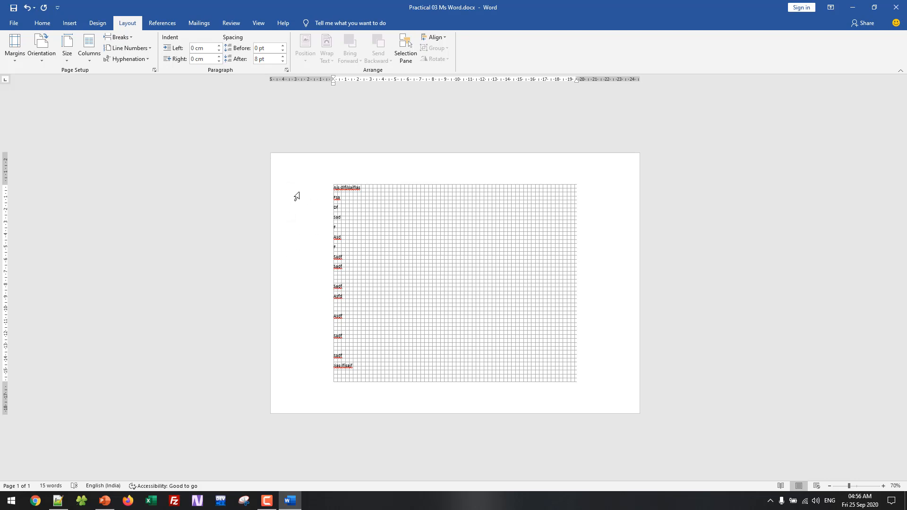
Step: Open the custom margin settings and set the top, bottom and right margins to 1 cm
left_click(15, 45)
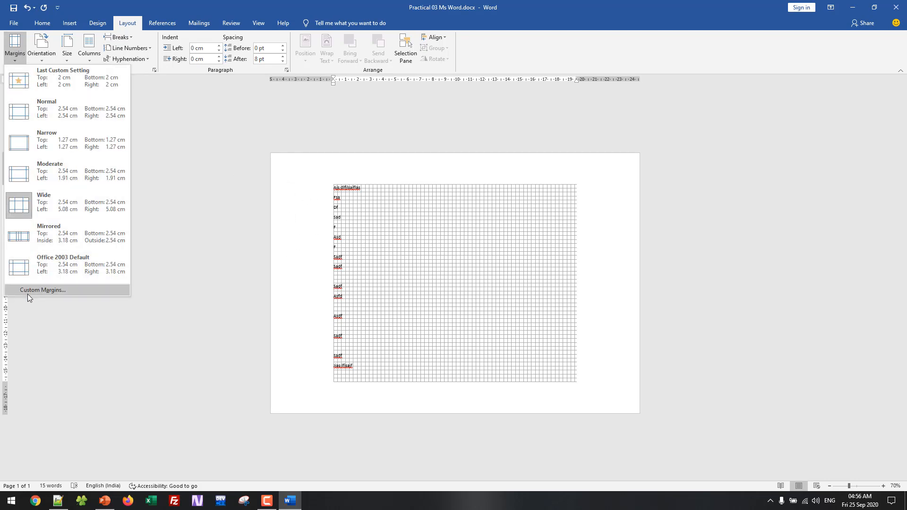
left_click(48, 290)
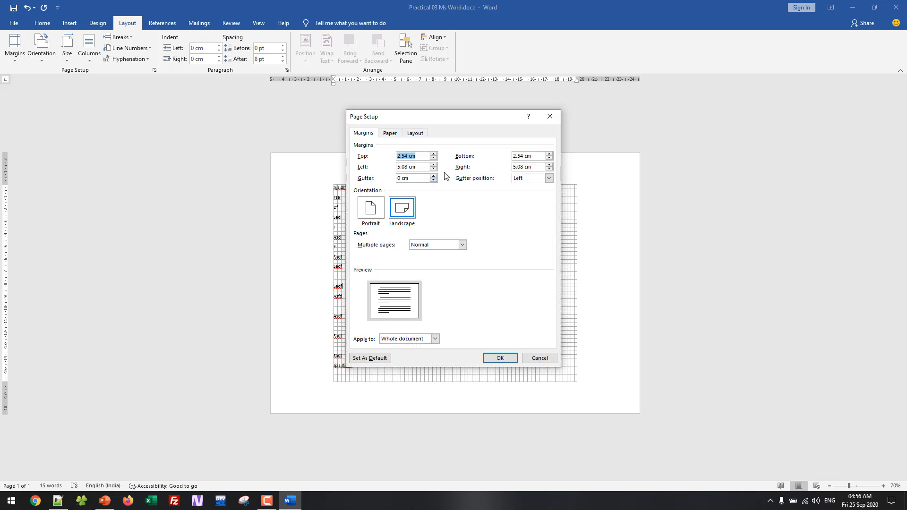
left_click_drag(418, 117, 488, 140)
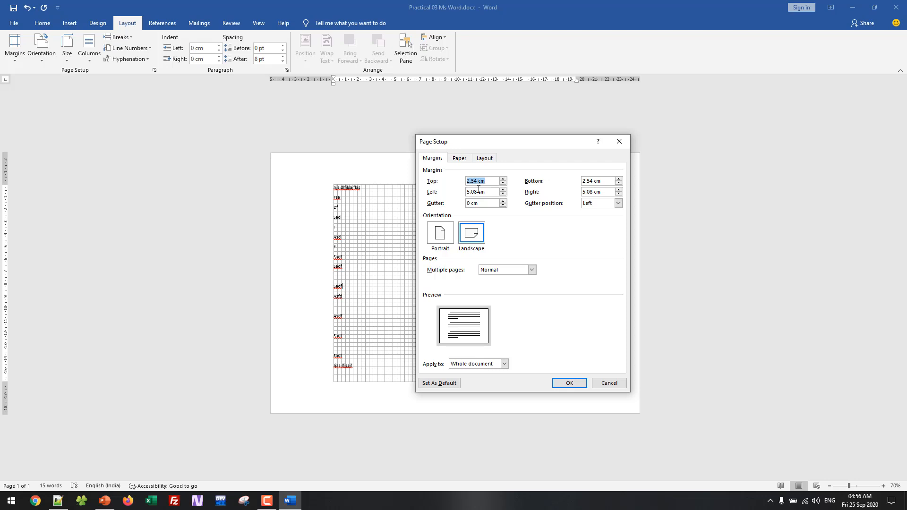
type("1")
key("Tab")
type("1")
left_click_drag(610, 192, 564, 193)
type("1")
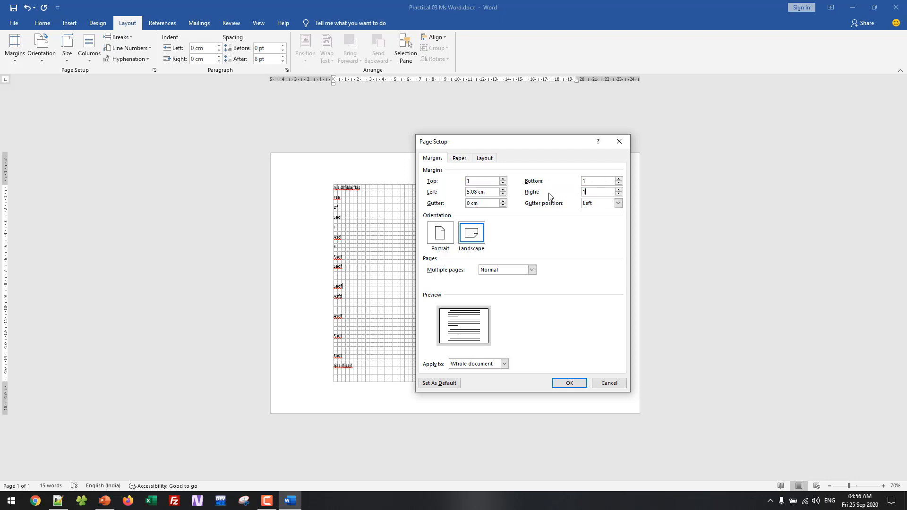
Step: Set the left margin to 1 cm and the gutter to 0.5 cm, keeping the gutter position at Left
type("1")
left_click_drag(493, 192, 466, 204)
type(".5")
left_click(593, 208)
left_click(594, 209)
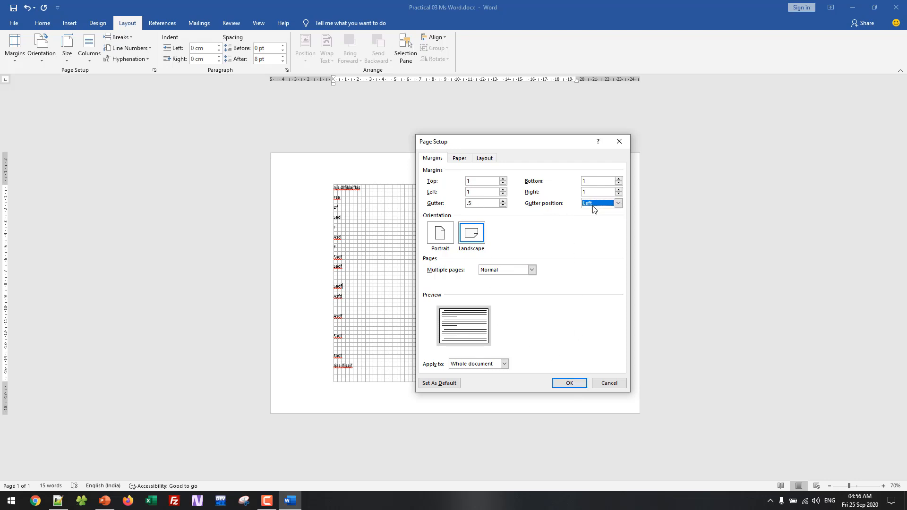
Step: Apply the custom page margins, having the left and right margins automatically fixed to the printable area
left_click(570, 383)
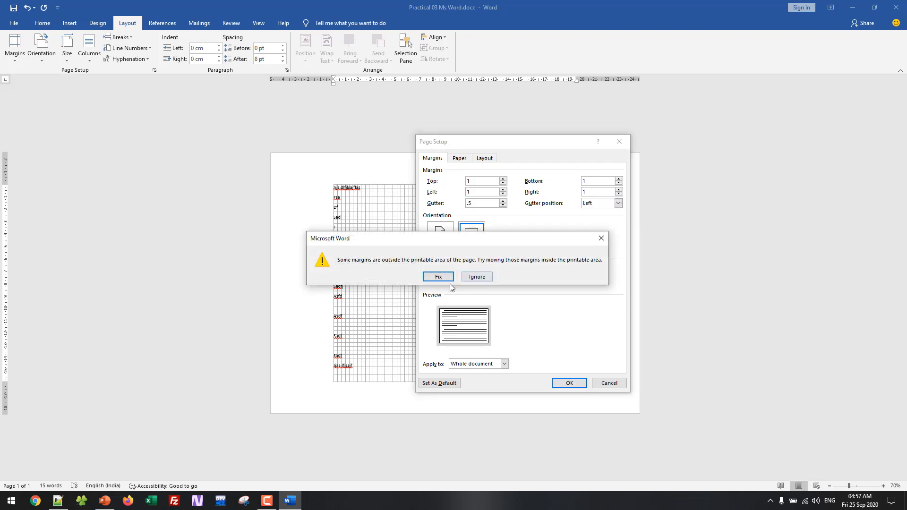
left_click(438, 276)
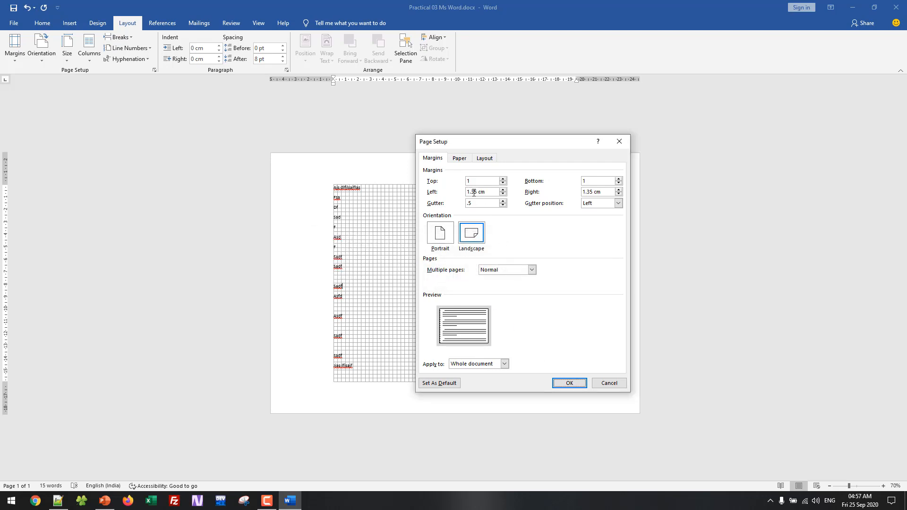
left_click_drag(496, 194, 456, 192)
left_click_drag(599, 192, 581, 193)
left_click(568, 384)
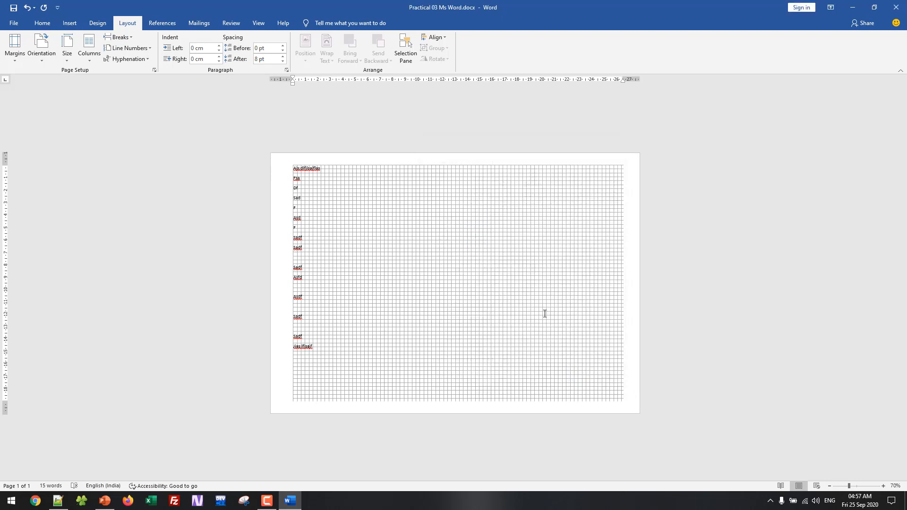
Step: Highlight the placeholder text to show its position and hide the page gridlines
left_click(477, 268)
left_click_drag(333, 342, 291, 168)
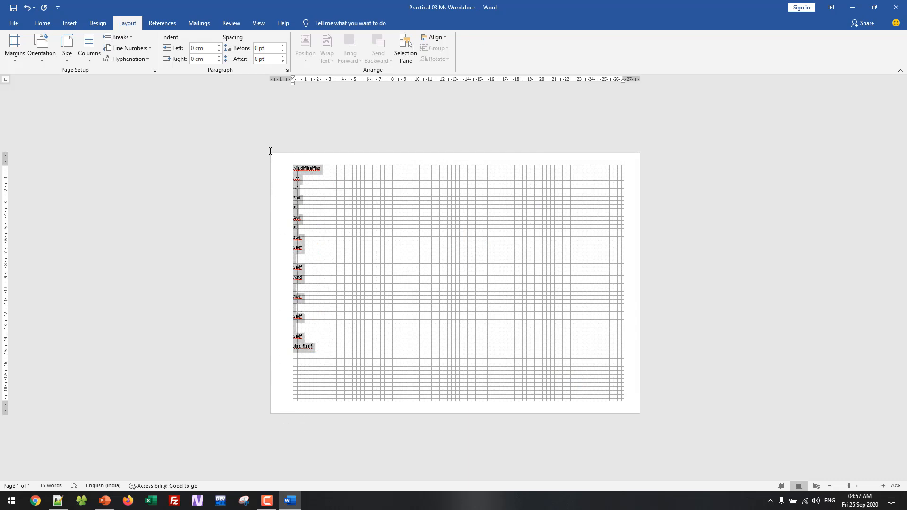
left_click(258, 22)
left_click(207, 49)
Step: Delete all the placeholder text, check the Page Formatting slide in PowerPoint and return to Word
left_click(344, 297)
left_click_drag(340, 326, 279, 140)
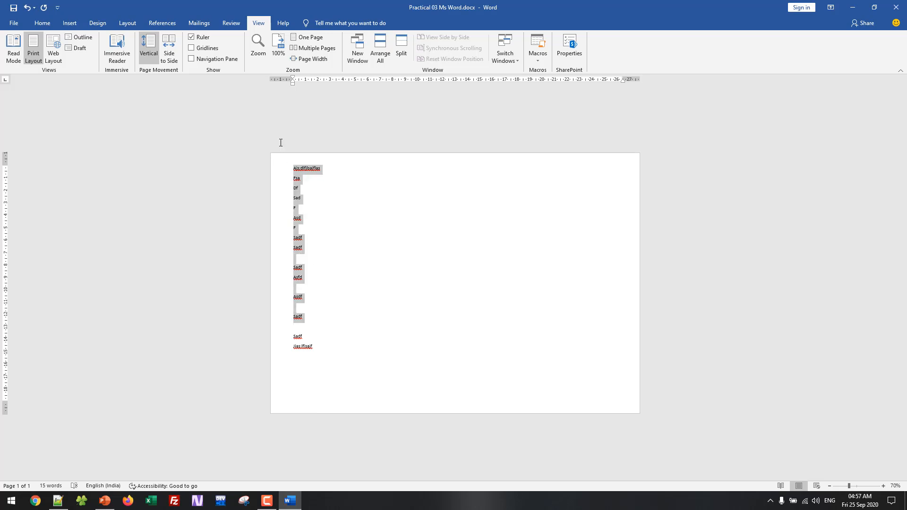
left_click_drag(338, 347, 272, 146)
key("Delete")
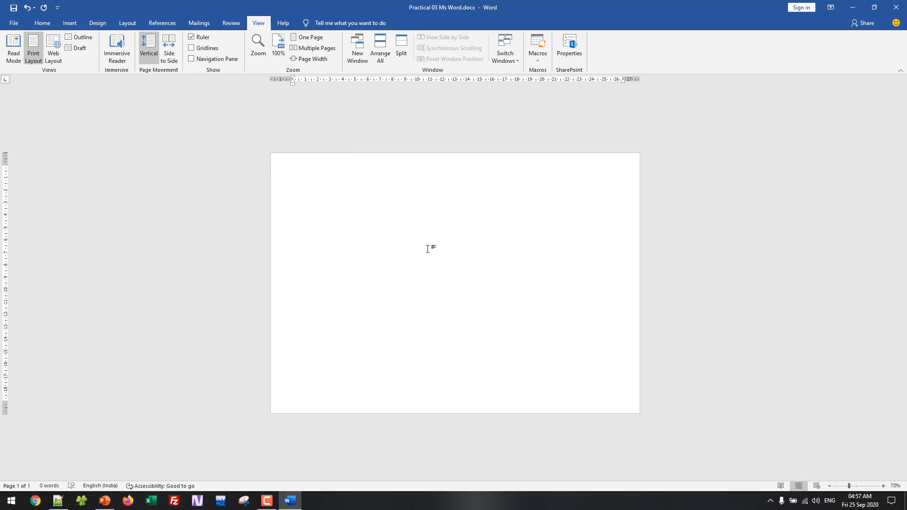
key("alt+Tab")
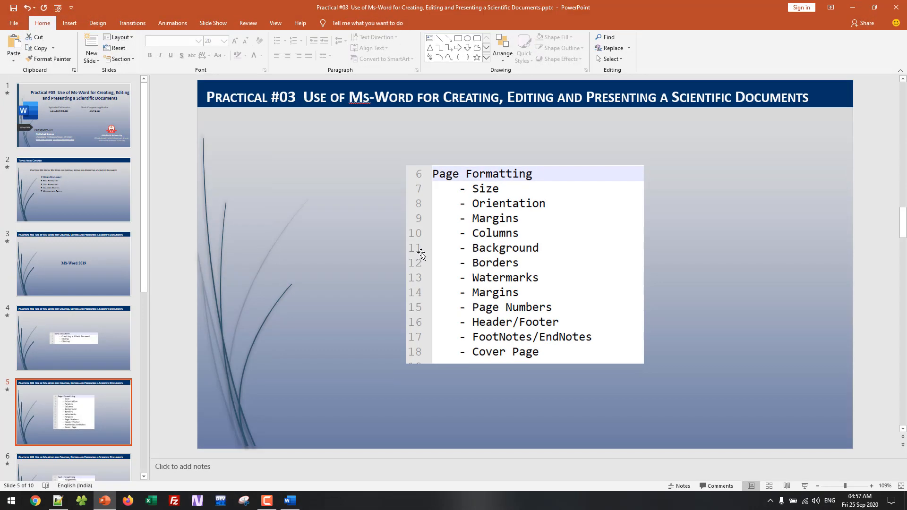
left_click(846, 11)
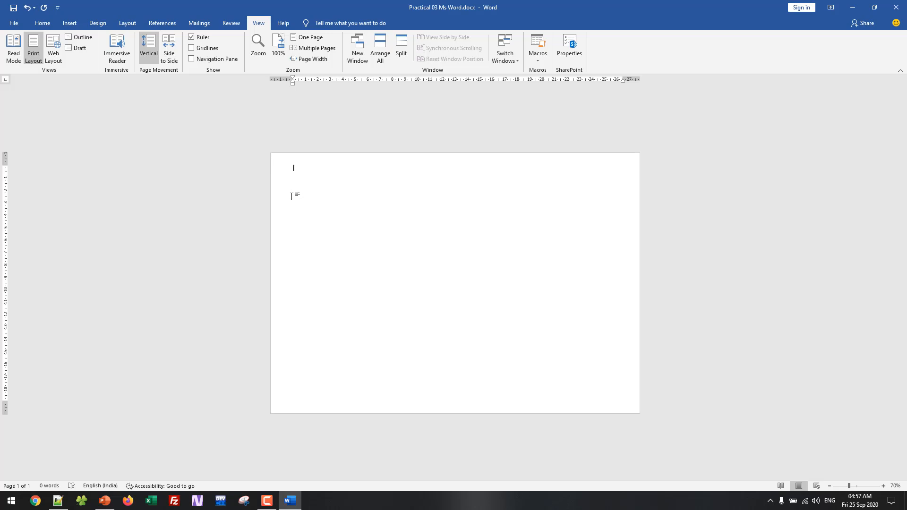
Step: Switch to Notepad++, generate a 100-word filler paragraph from "lorem100" in a new file and copy it
key("alt+Tab")
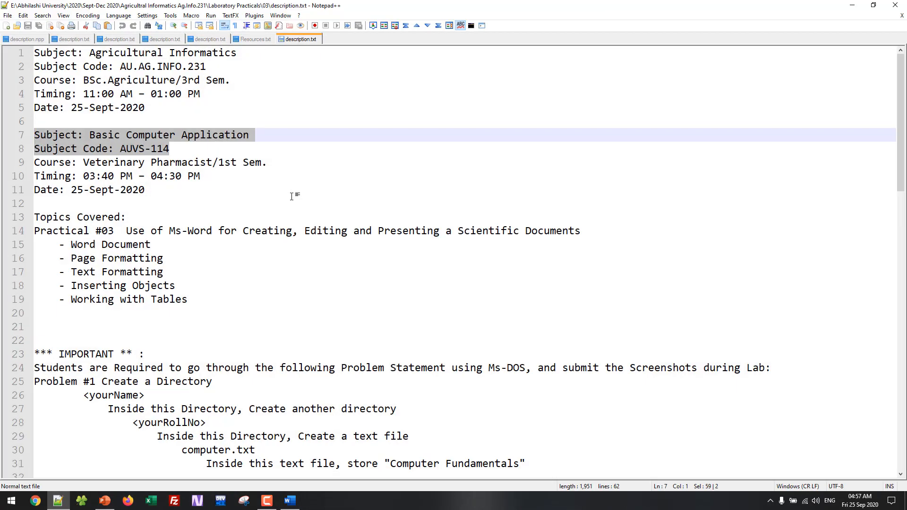
key("ctrl+n")
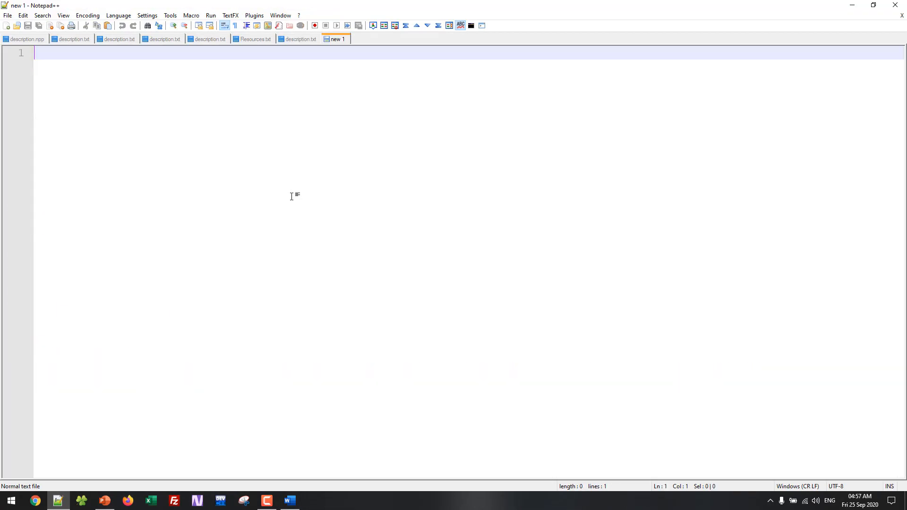
type("lorem100")
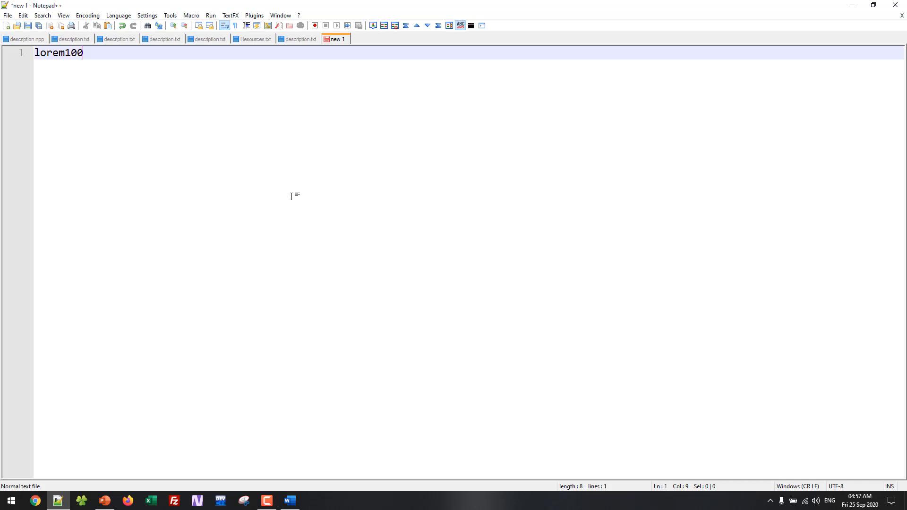
key("ctrl+alt+Return")
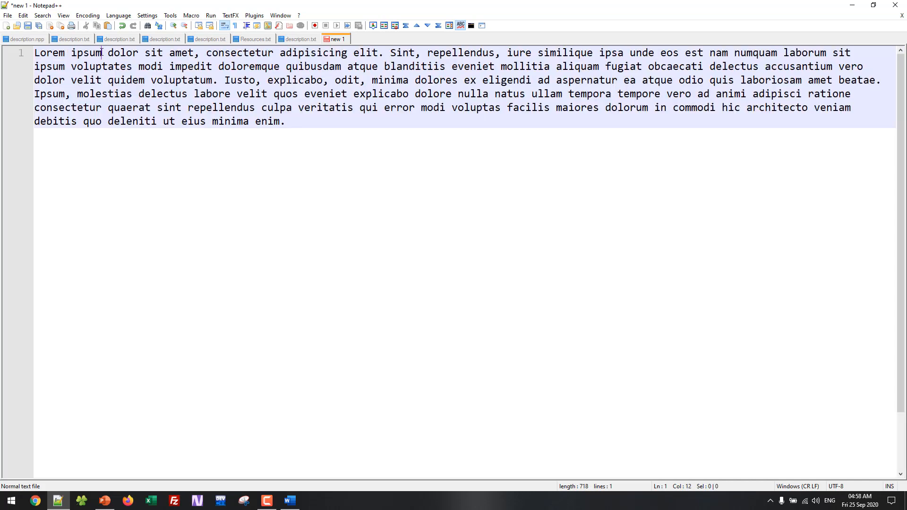
key("ctrl+a")
key("ctrl+c")
Step: Return to the Word document and paste the copied lorem ipsum paragraph six times
left_click(852, 5)
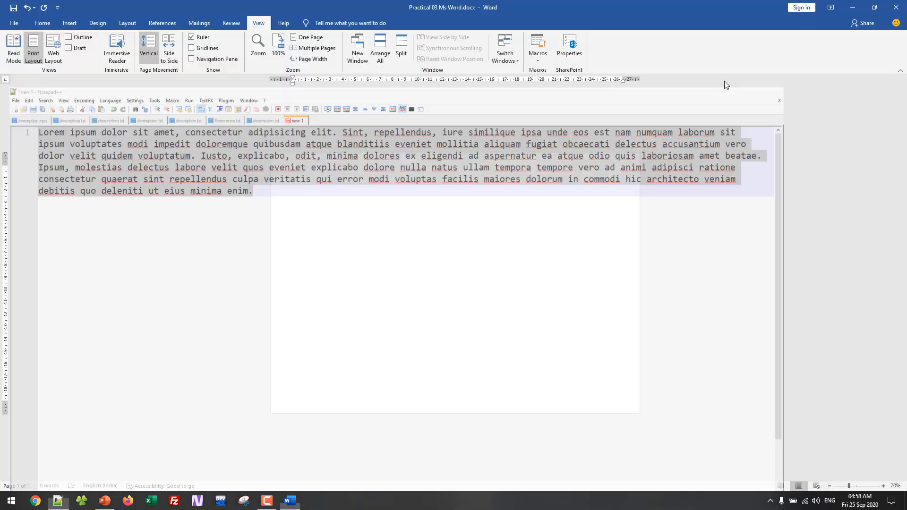
key("ctrl+v")
key("ctrl+v")
key("ctrl+v")
key("ctrl+v")
key("ctrl+v")
key("ctrl+v")
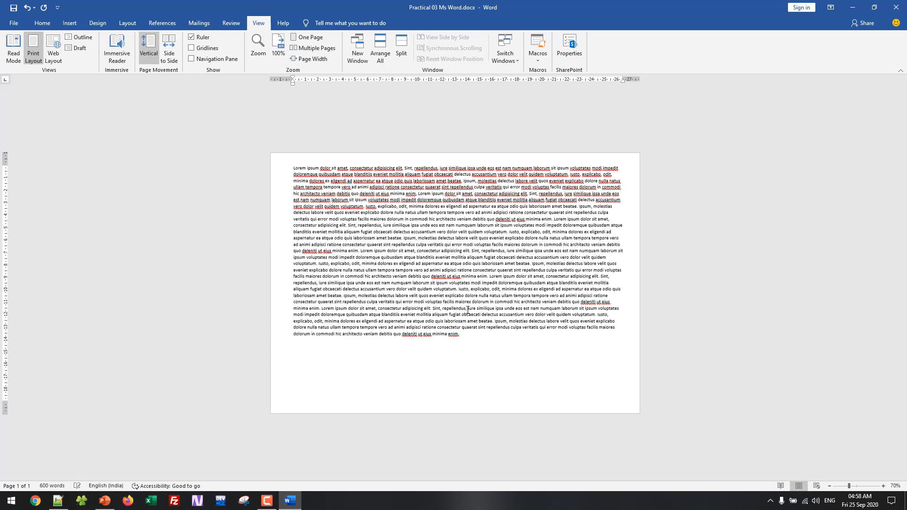
Step: Select all the lorem ipsum text and lay it out in three columns
key("ctrl+a")
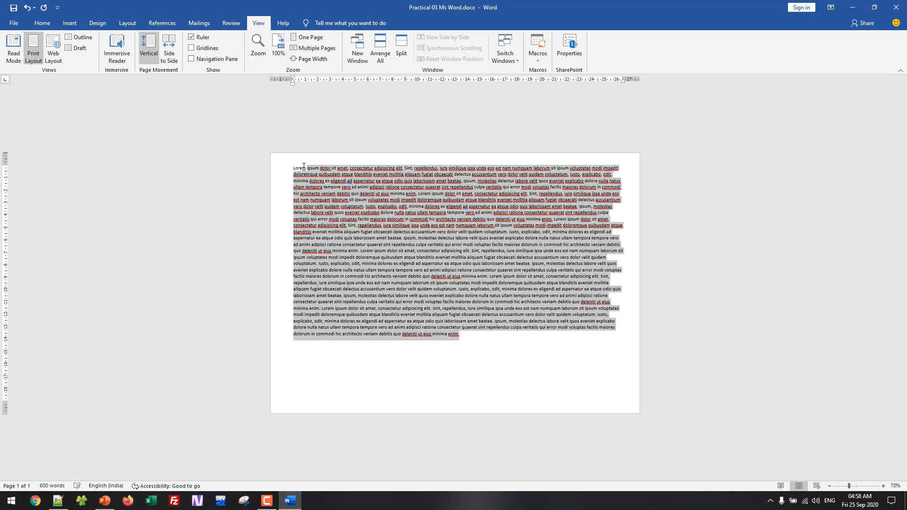
left_click(426, 299)
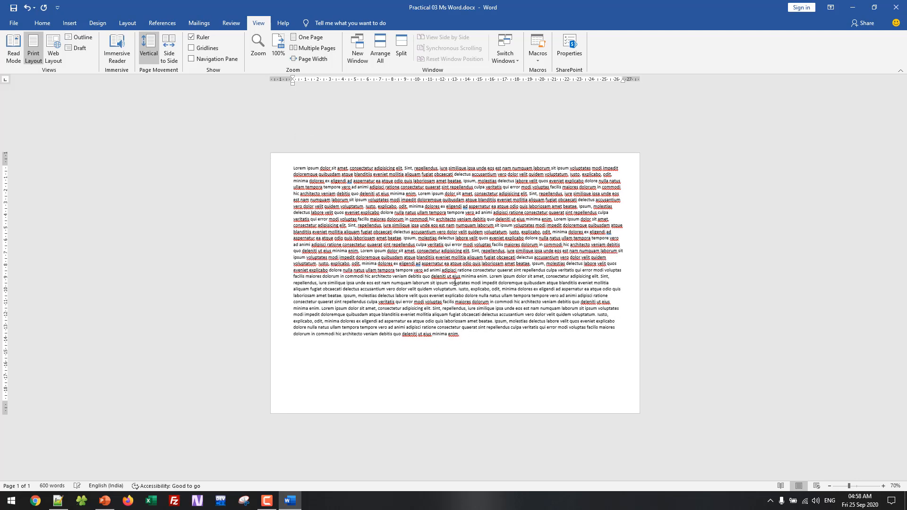
left_click_drag(461, 339, 344, 141)
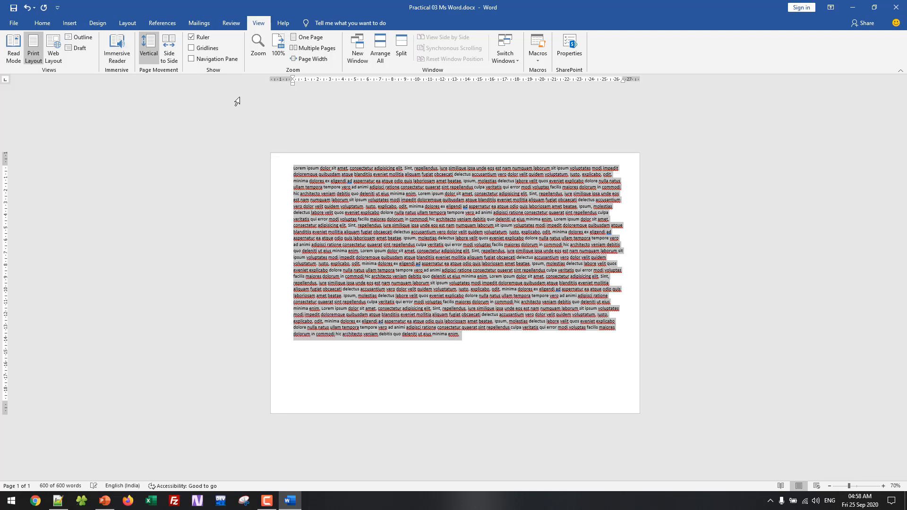
left_click(47, 28)
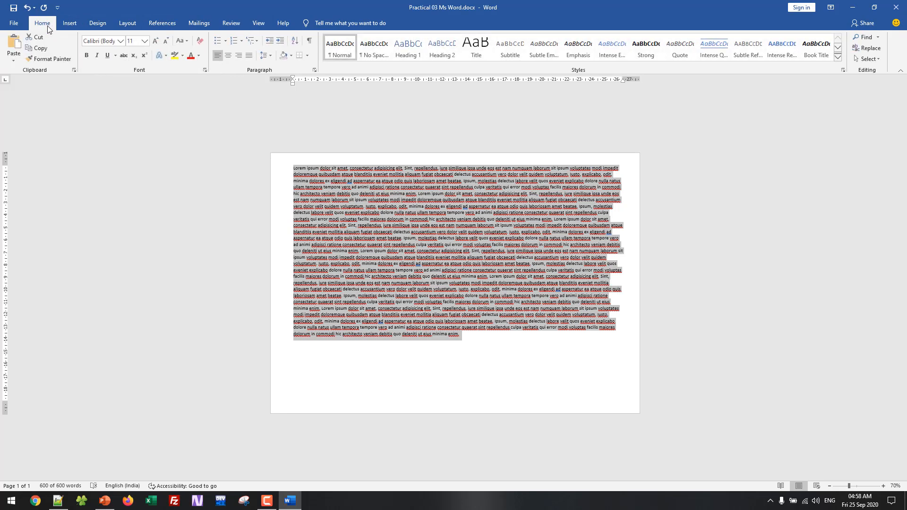
left_click(87, 26)
left_click(137, 23)
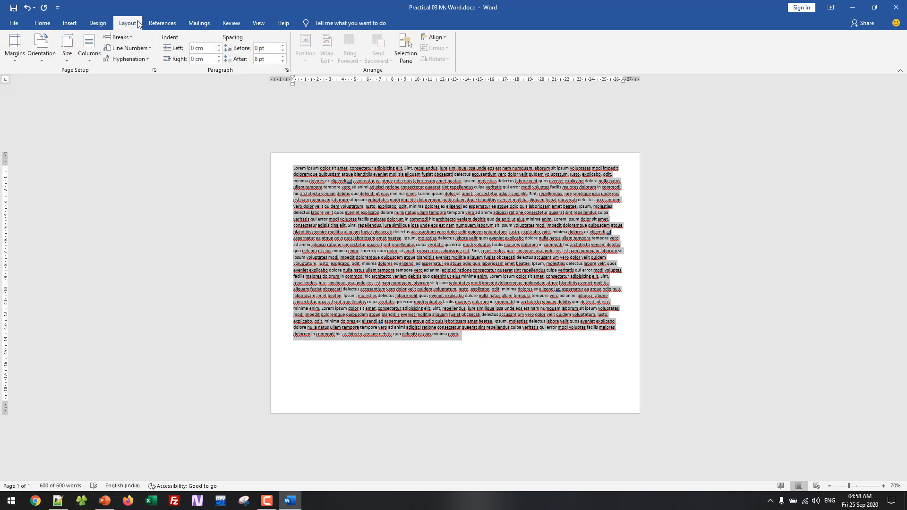
left_click(90, 64)
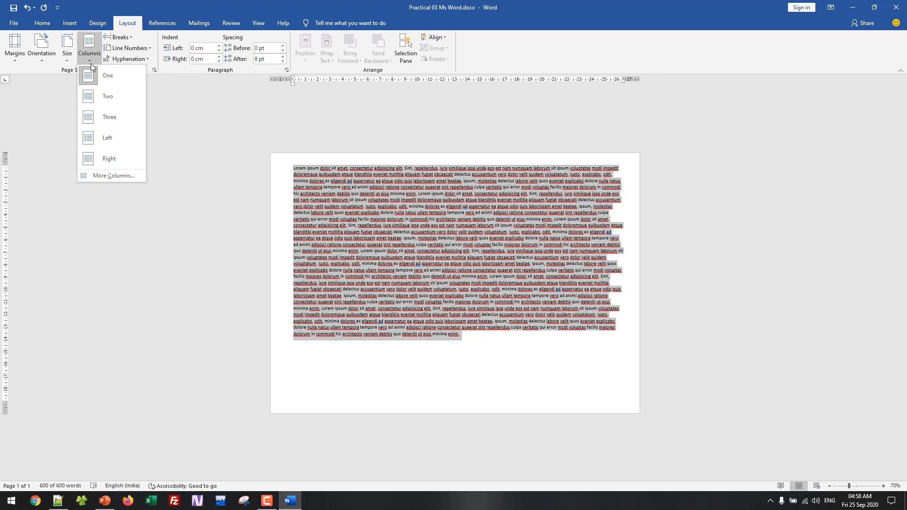
left_click(96, 121)
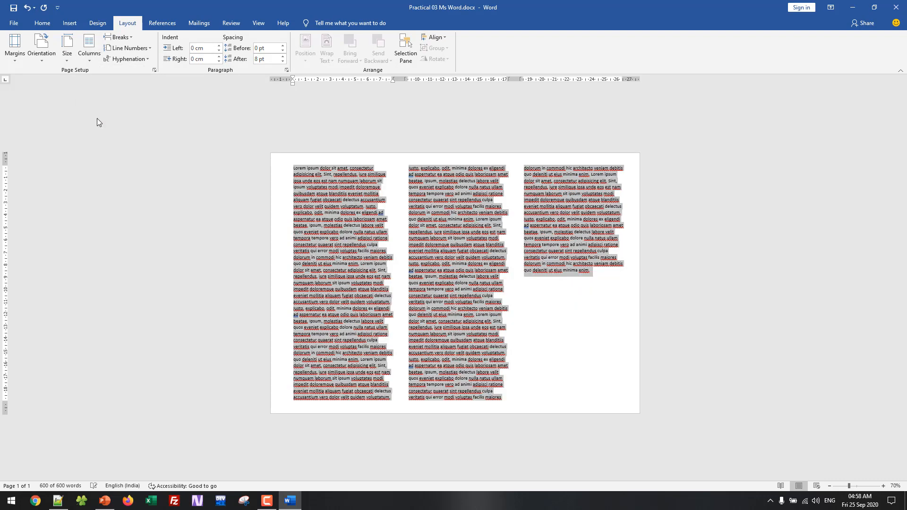
Step: Change the selected text to two columns and return it to a single column
left_click(89, 61)
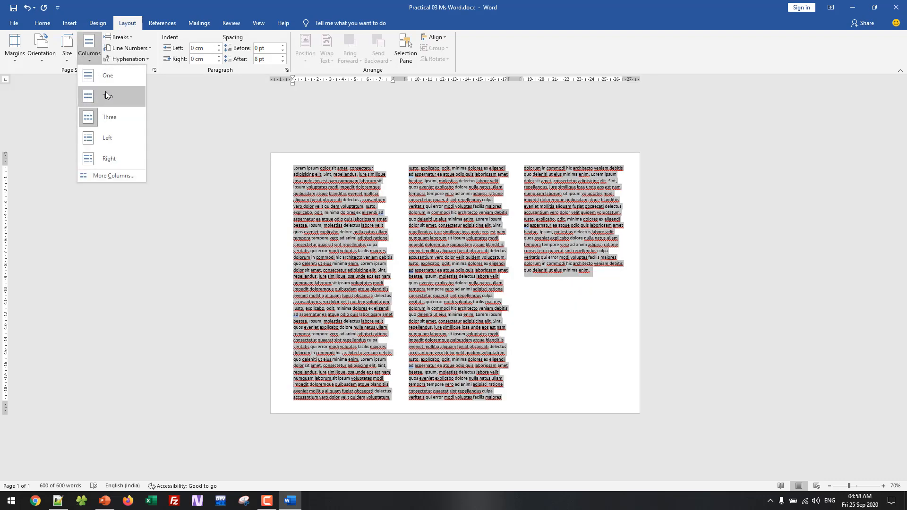
left_click(98, 97)
left_click(97, 61)
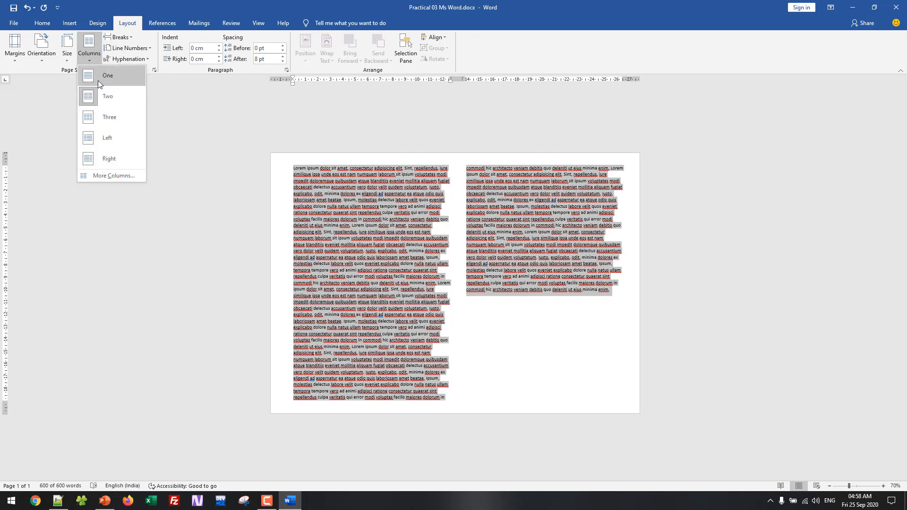
left_click(98, 80)
Step: Apply three columns to the selected text again, reduce them to two columns and deselect the text
left_click(93, 61)
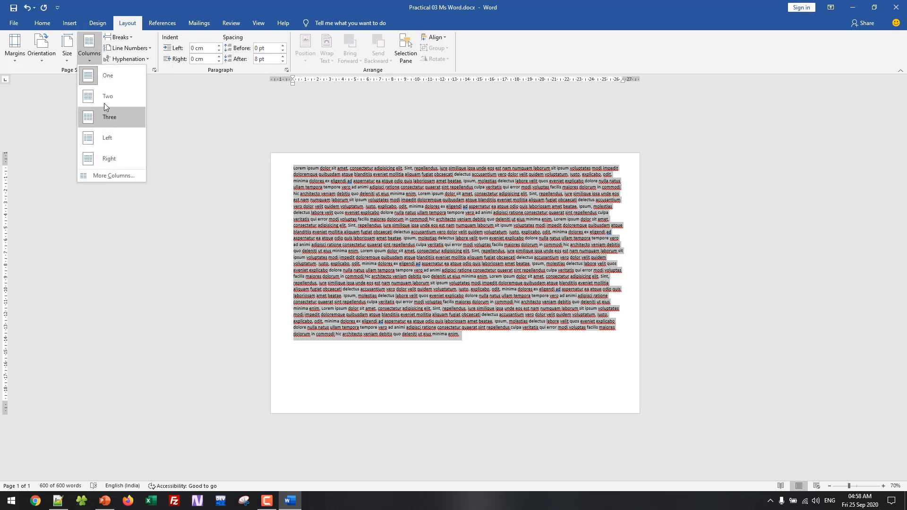
left_click(101, 118)
left_click(89, 62)
left_click(101, 99)
left_click(363, 225)
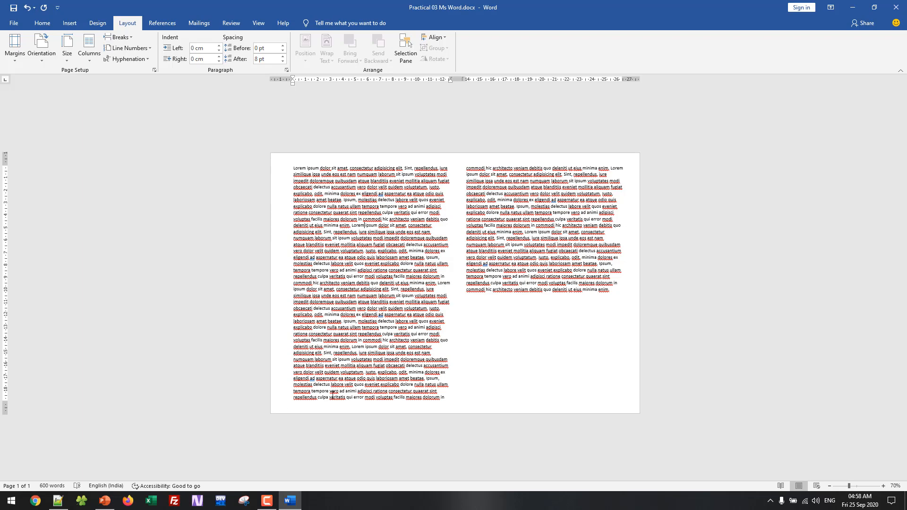
Step: Check the Page Formatting slide in PowerPoint and return to the Word document
key("alt+Tab")
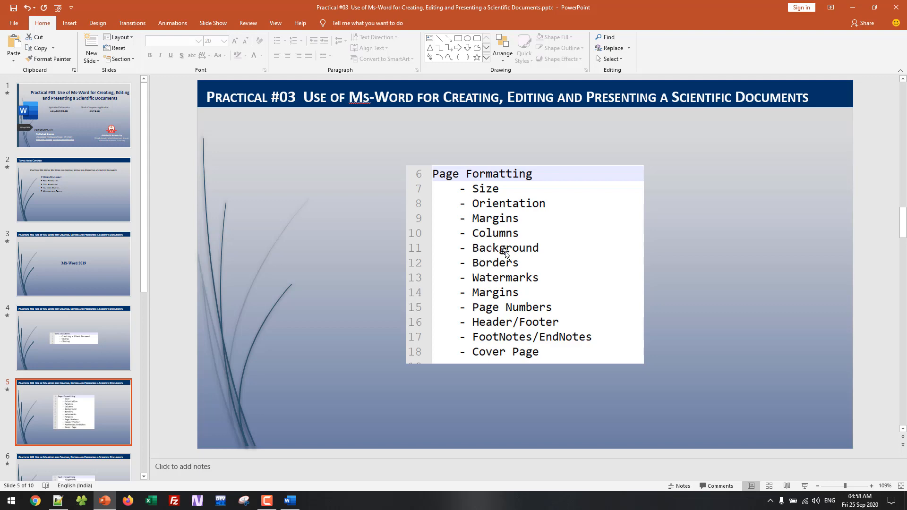
left_click(852, 7)
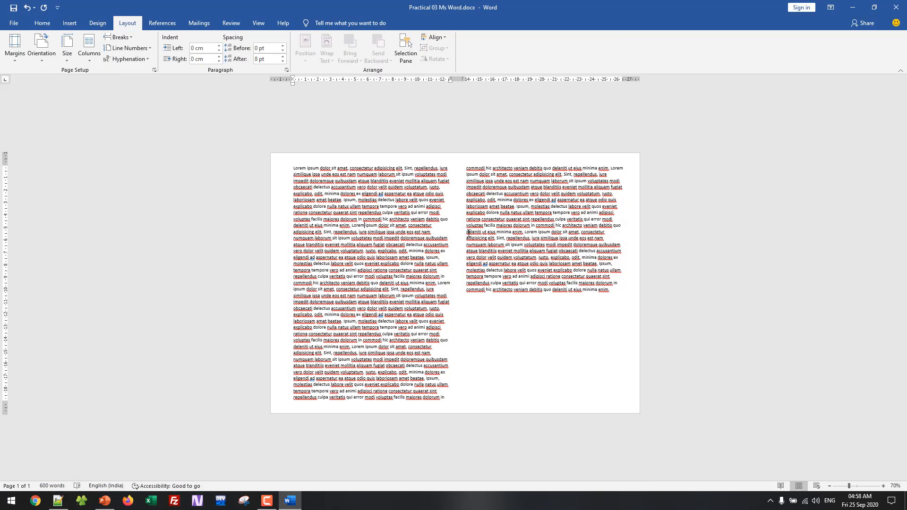
Step: Delete all the text from the document and set the empty page back to one column
key("ctrl+a")
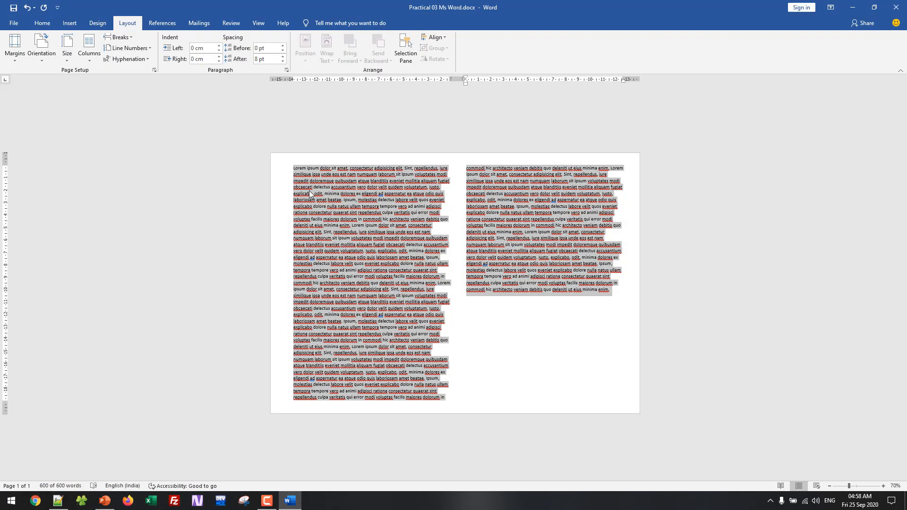
key("Delete")
left_click(89, 61)
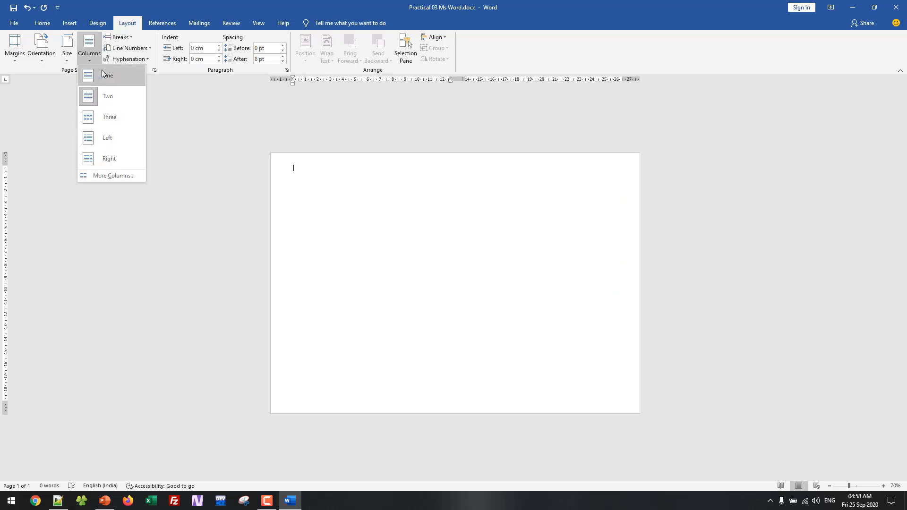
left_click(101, 71)
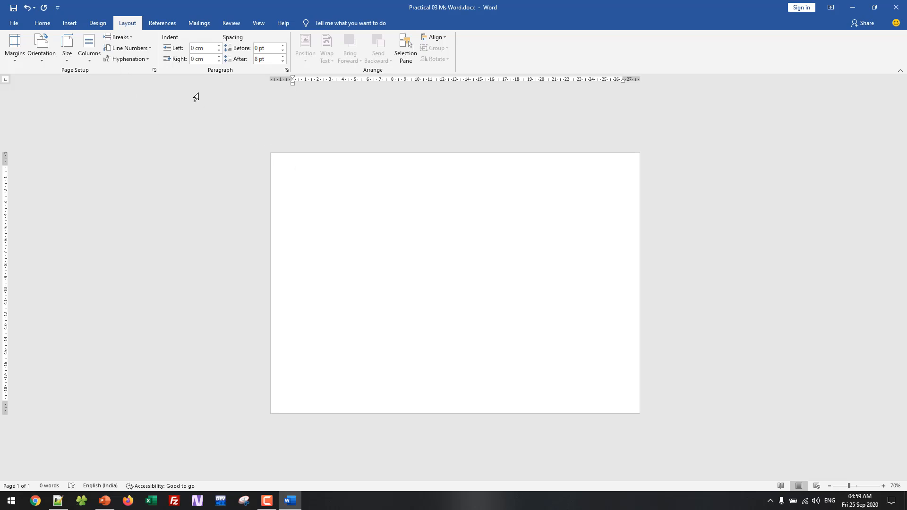
Step: Open the extended page color choices and try several standard palette colors, including a light green
left_click(95, 24)
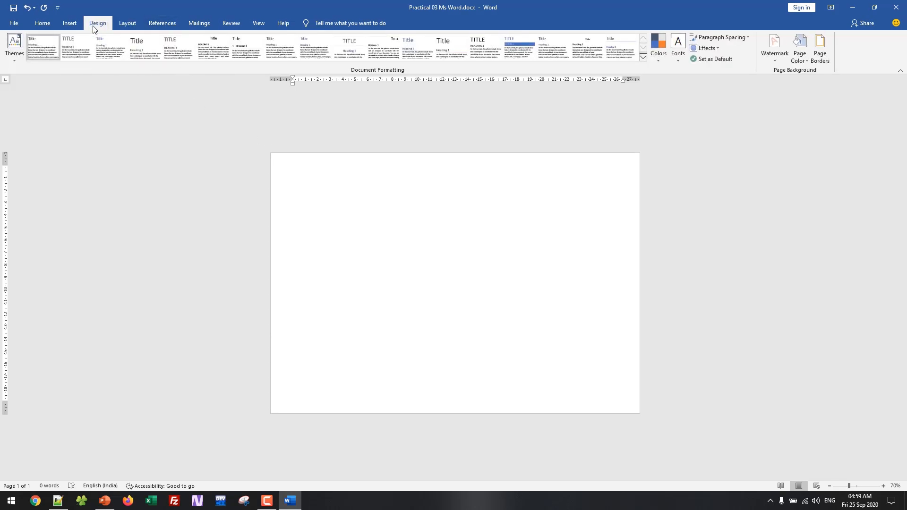
left_click(804, 62)
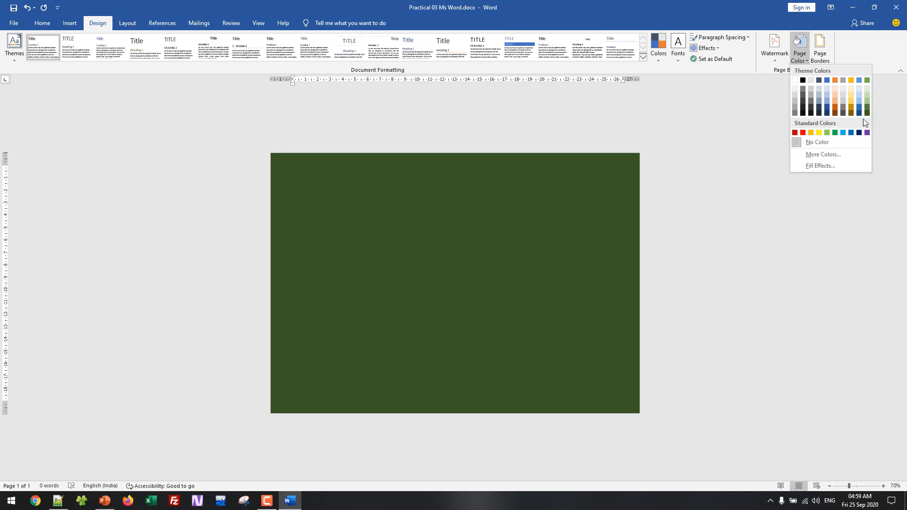
left_click(835, 154)
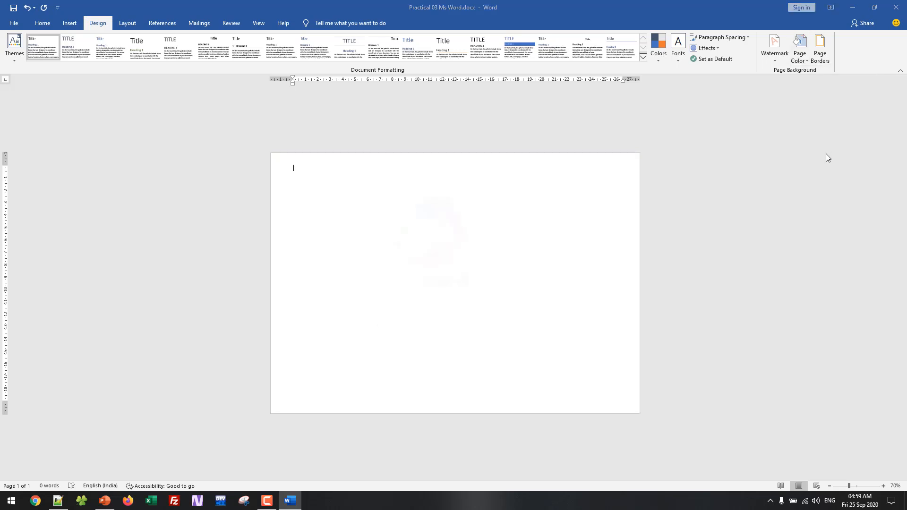
left_click(430, 179)
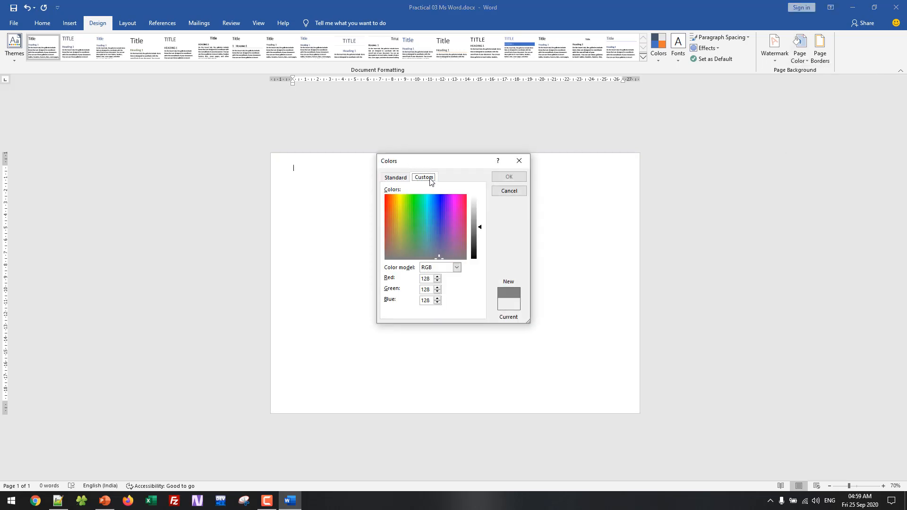
left_click(405, 183)
left_click(422, 223)
left_click(460, 211)
left_click(440, 232)
left_click(426, 235)
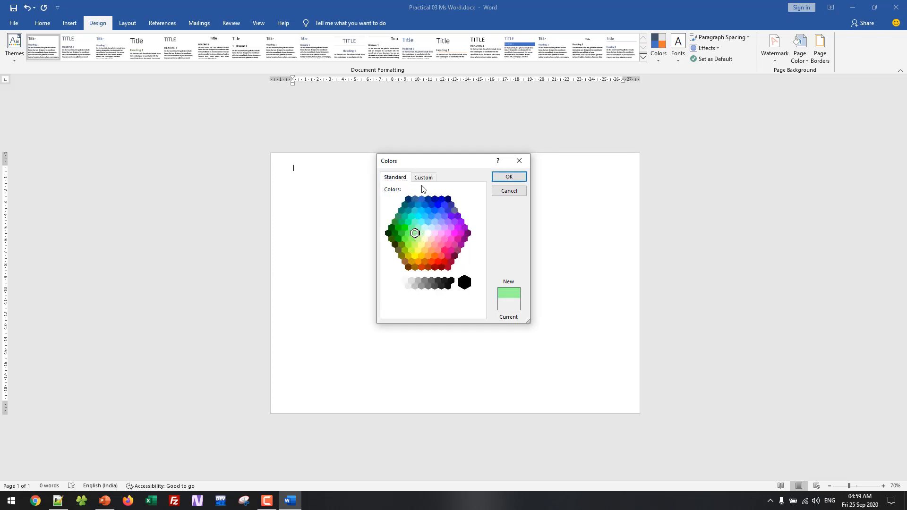
Step: Apply a custom green page color with RGB values 17, 187, 94
left_click(423, 178)
left_click(429, 219)
left_click(416, 216)
left_click(420, 215)
left_click_drag(480, 208, 411, 195)
left_click_drag(480, 226, 480, 233)
left_click_drag(416, 197, 418, 206)
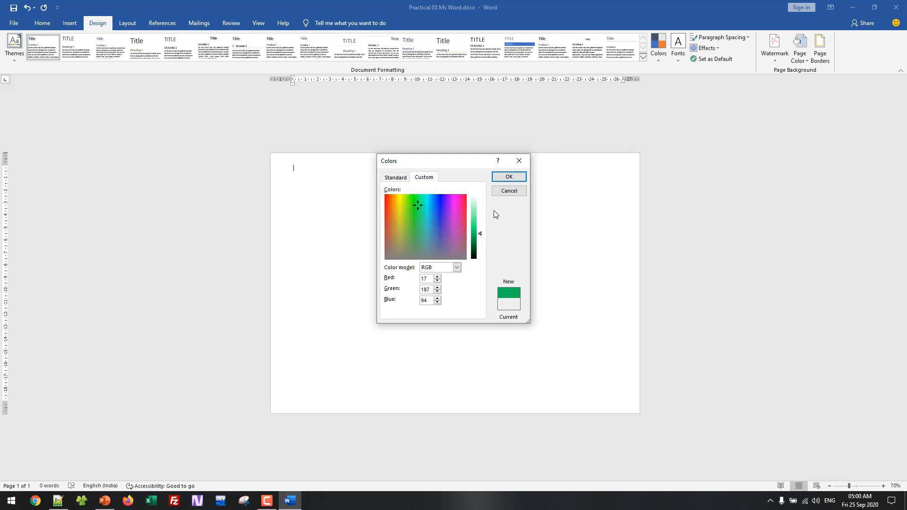
left_click(509, 176)
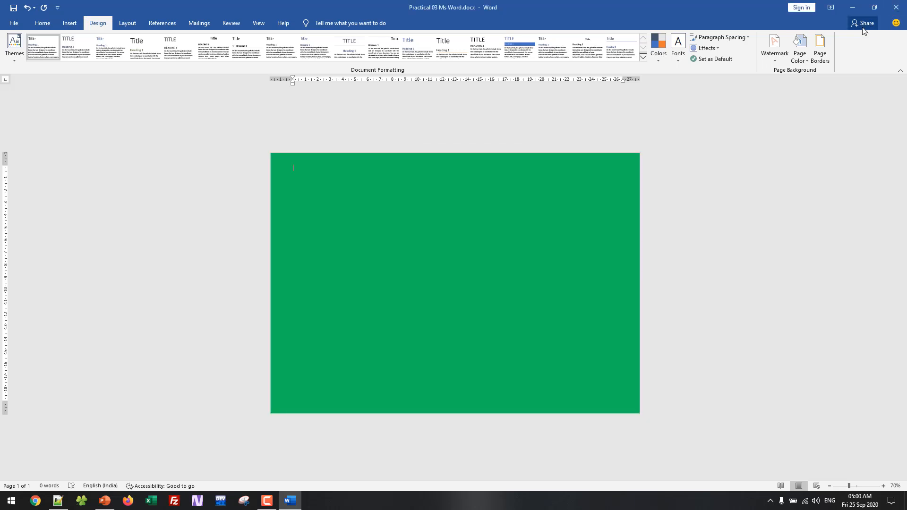
Step: Preview the Paper bag texture in Fill Effects and fill the page background with the green-on-white Shingle pattern
left_click(799, 52)
left_click(834, 184)
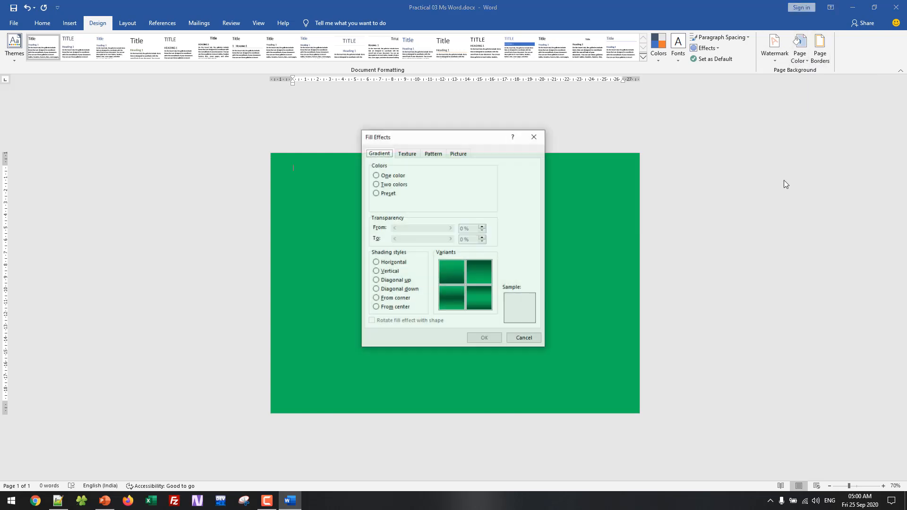
left_click_drag(471, 147, 581, 154)
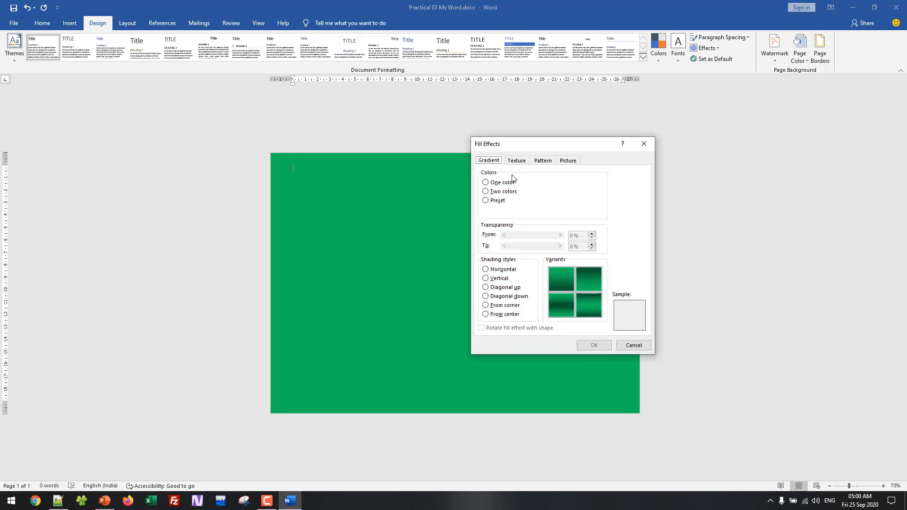
left_click(515, 161)
left_click(515, 161)
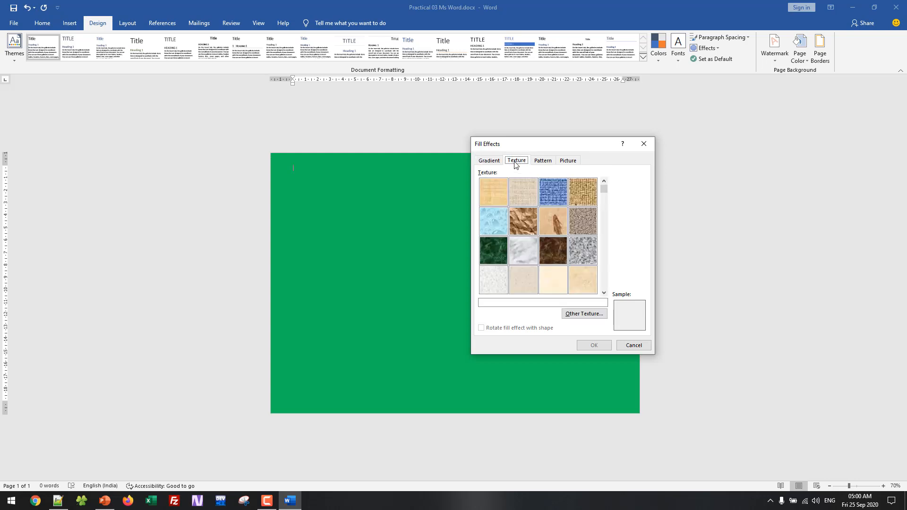
left_click(526, 222)
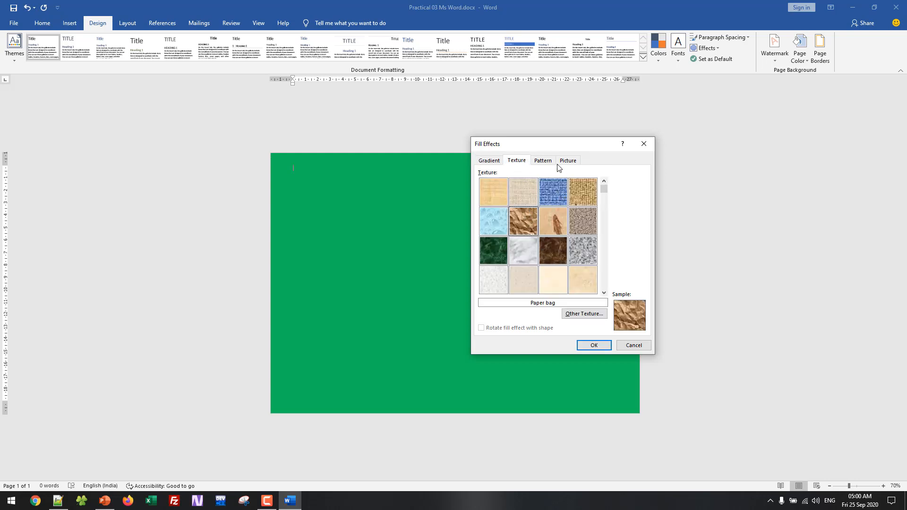
left_click(542, 160)
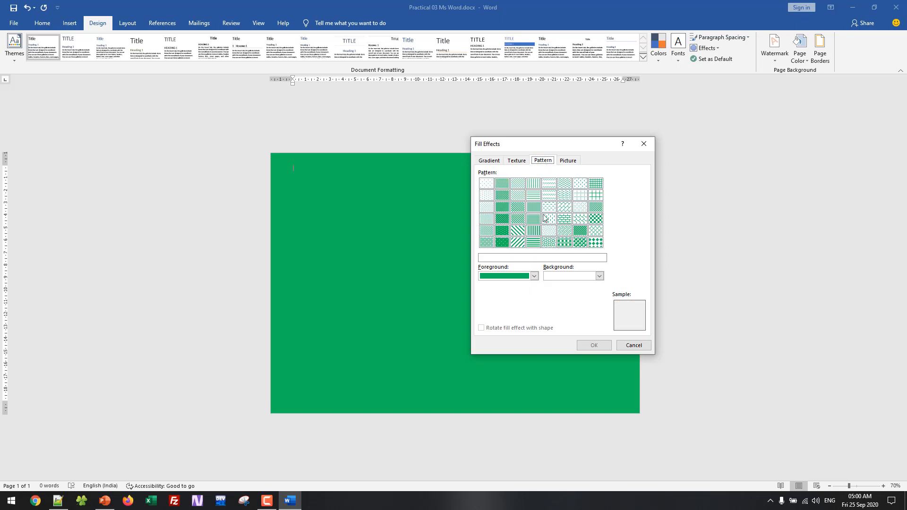
left_click(580, 219)
left_click(590, 345)
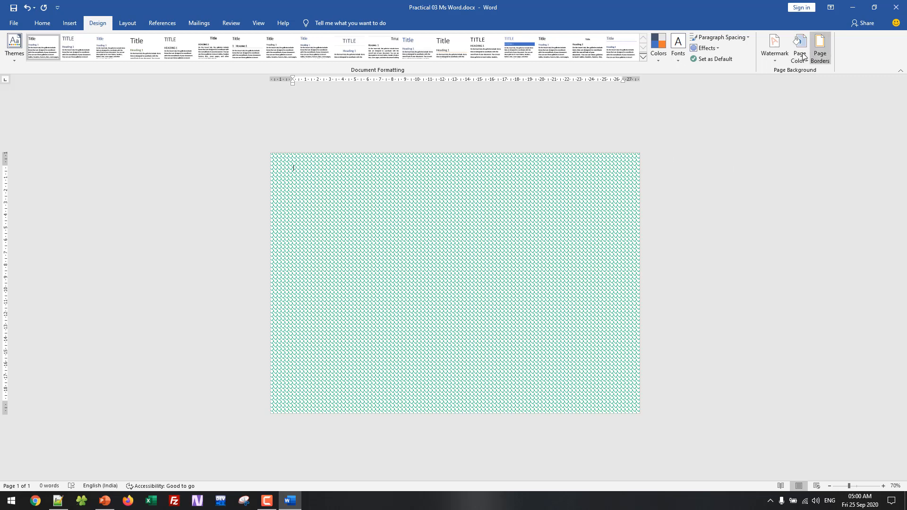
Step: Replace the page's pattern background with the blue woven fabric texture from Fill Effects
left_click(822, 62)
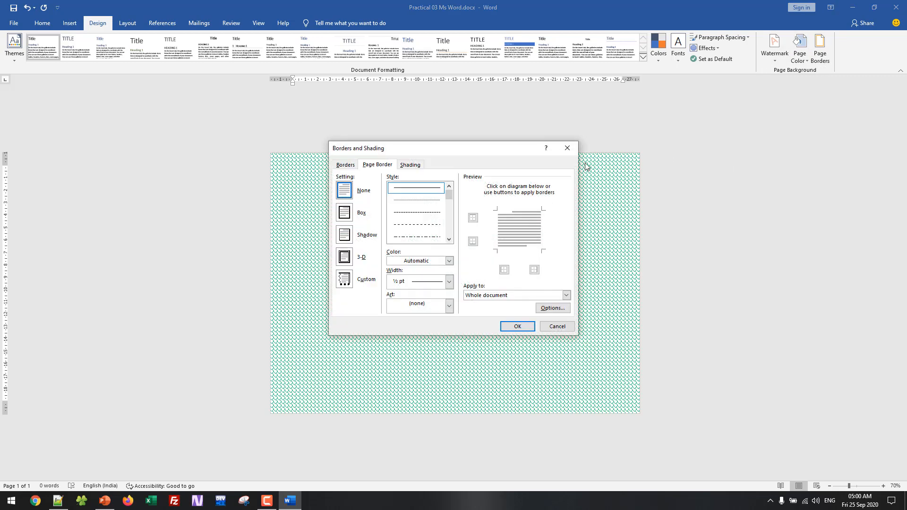
left_click(569, 146)
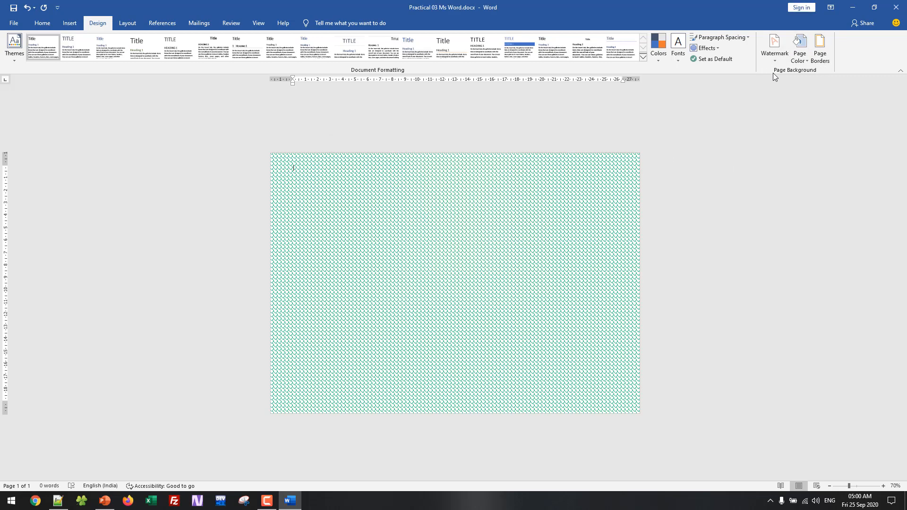
left_click(799, 52)
left_click(798, 52)
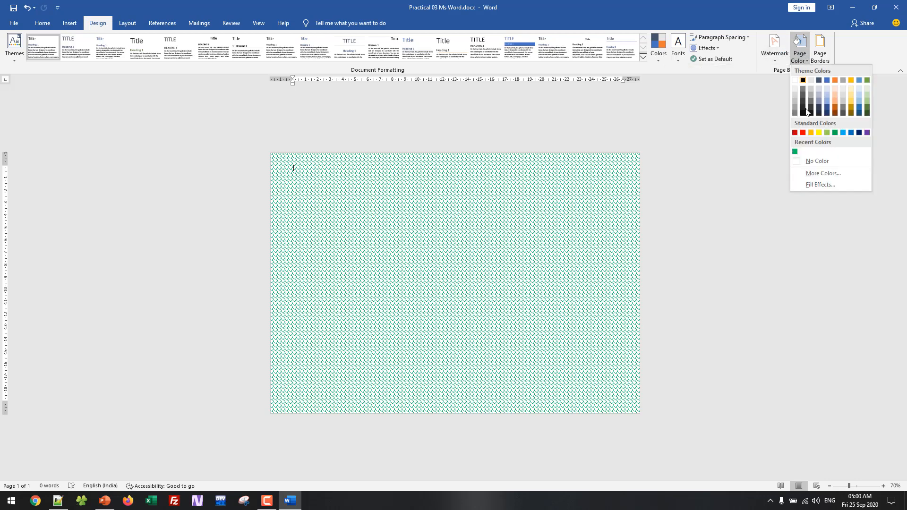
left_click(809, 183)
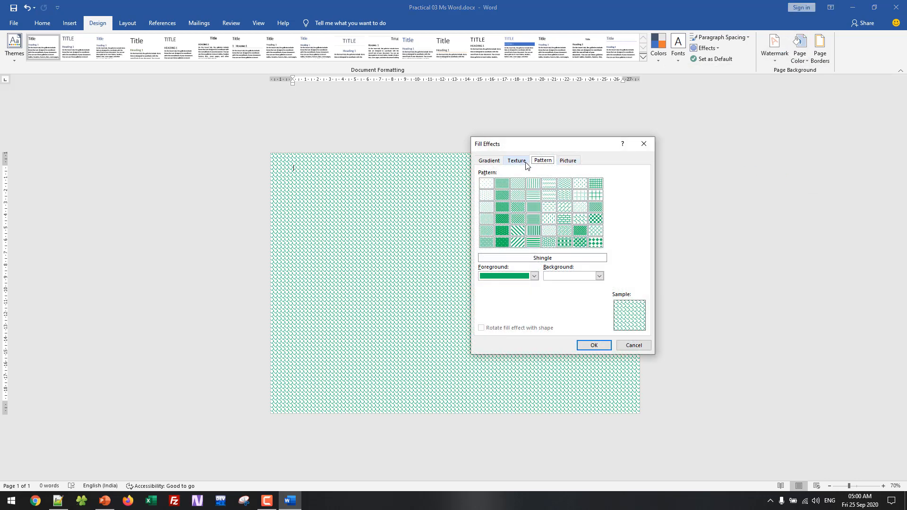
left_click(517, 161)
left_click(523, 226)
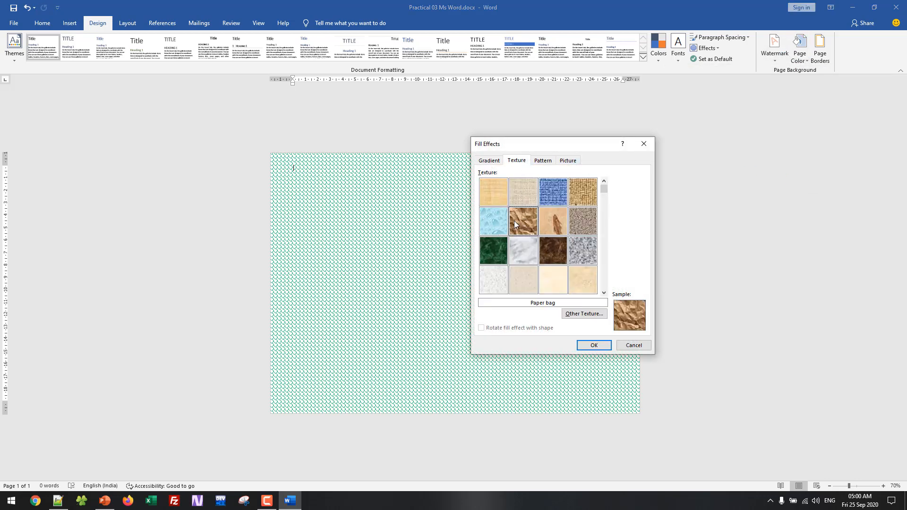
double_click(554, 198)
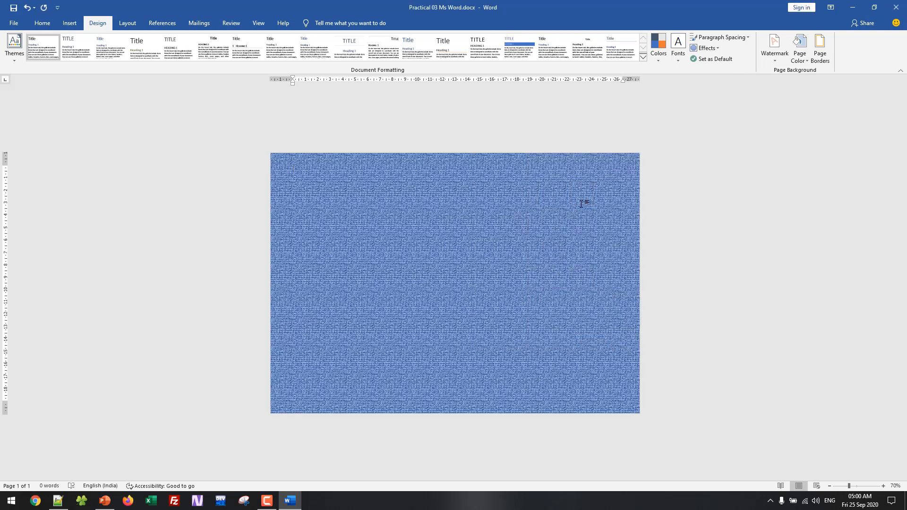
Step: Fill the page background with a two-color green and white gradient using the Diagonal down shading style
scroll(515, 232, "up", 2, "ctrl")
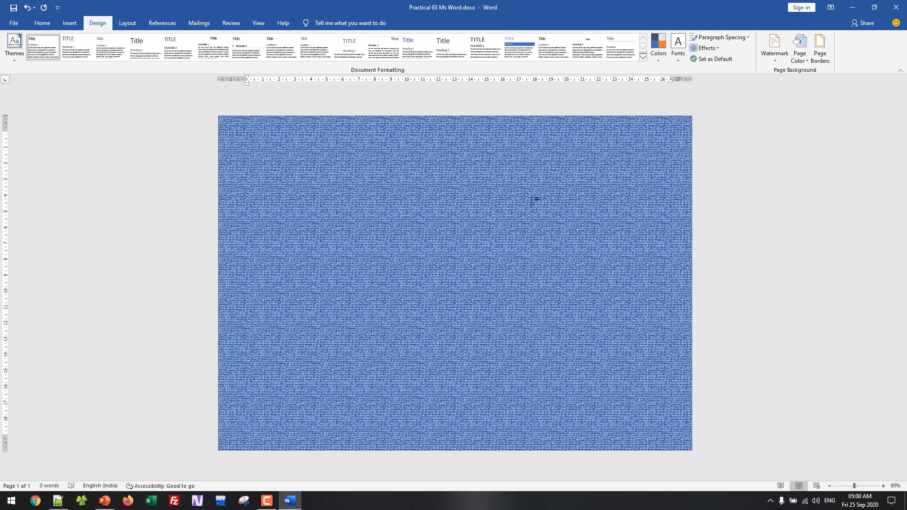
left_click(799, 50)
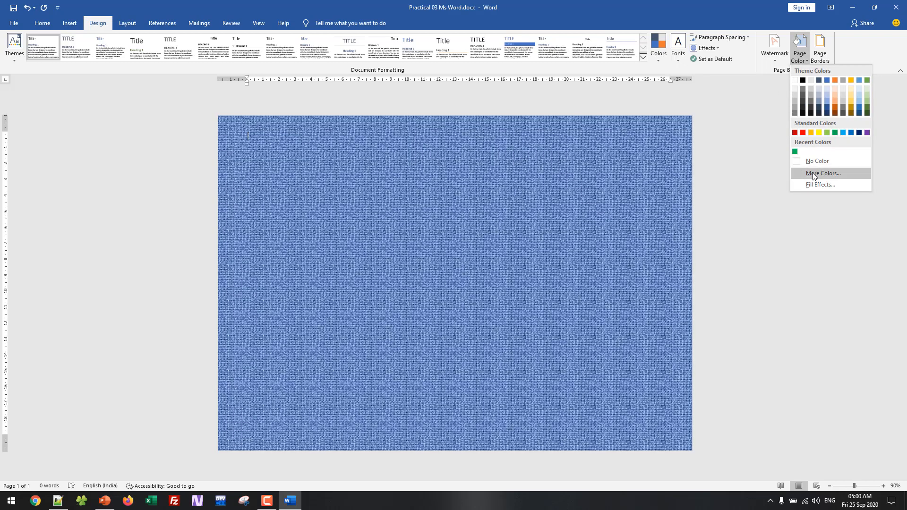
left_click(820, 184)
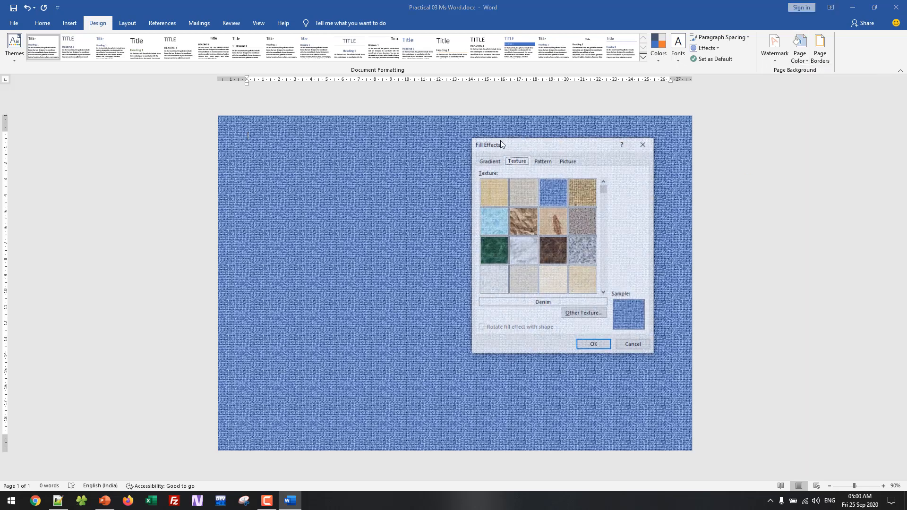
left_click(499, 162)
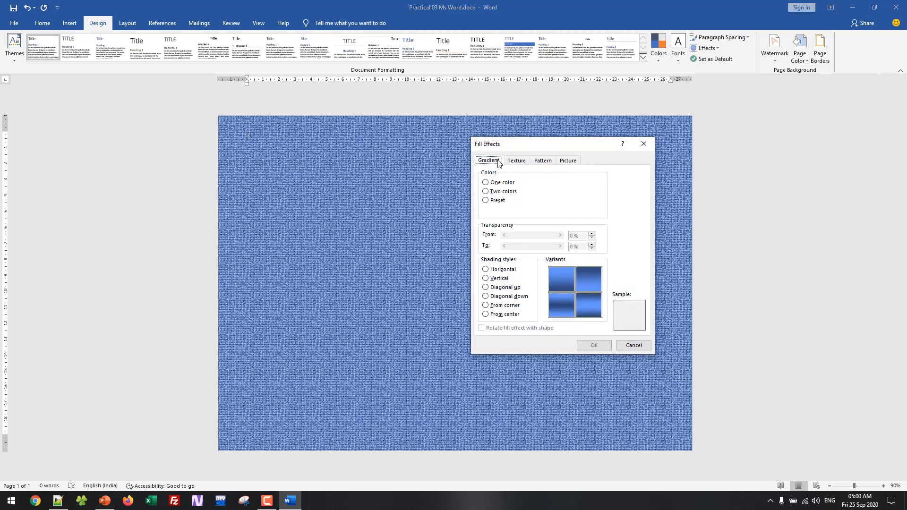
left_click(507, 192)
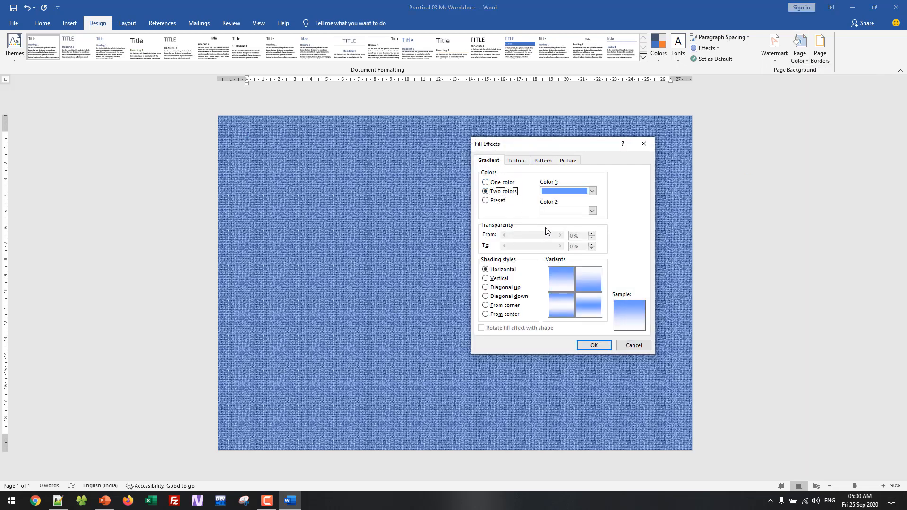
left_click(591, 191)
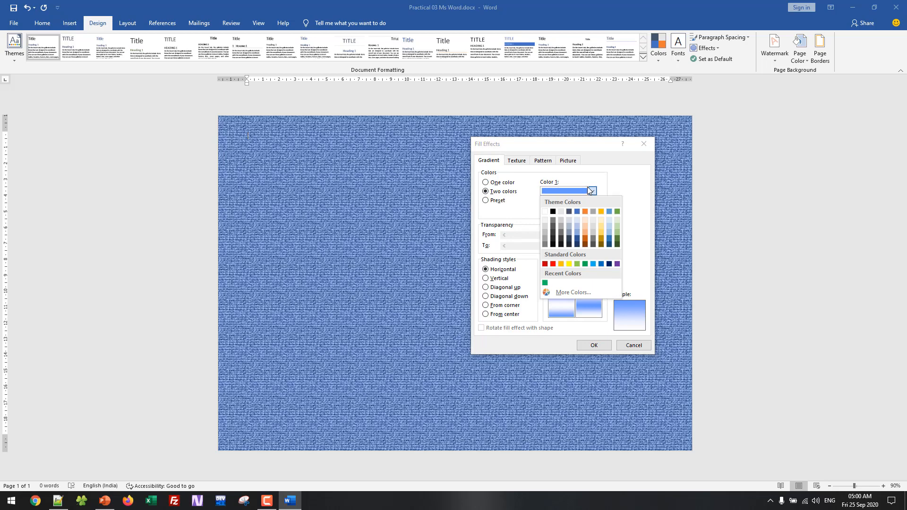
left_click(616, 211)
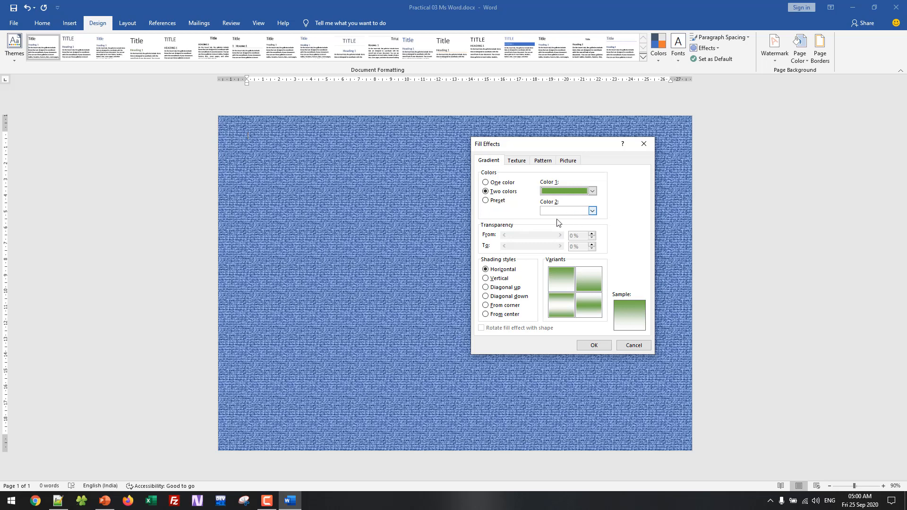
left_click(490, 297)
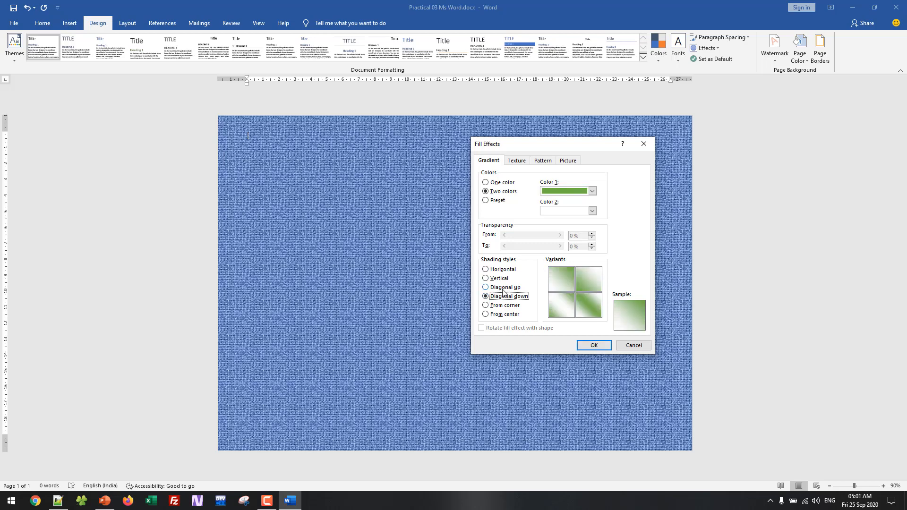
left_click(593, 345)
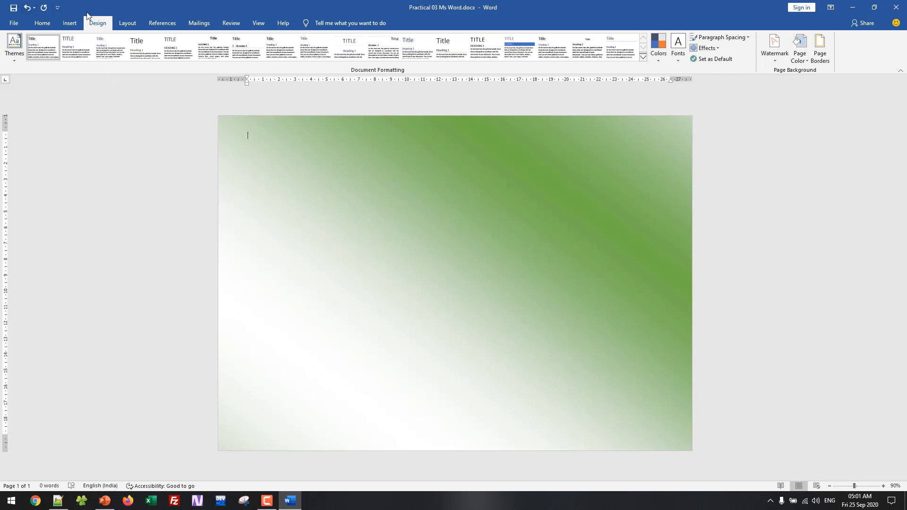
Step: Replace the gradient page background with a solid light green theme color
left_click(799, 55)
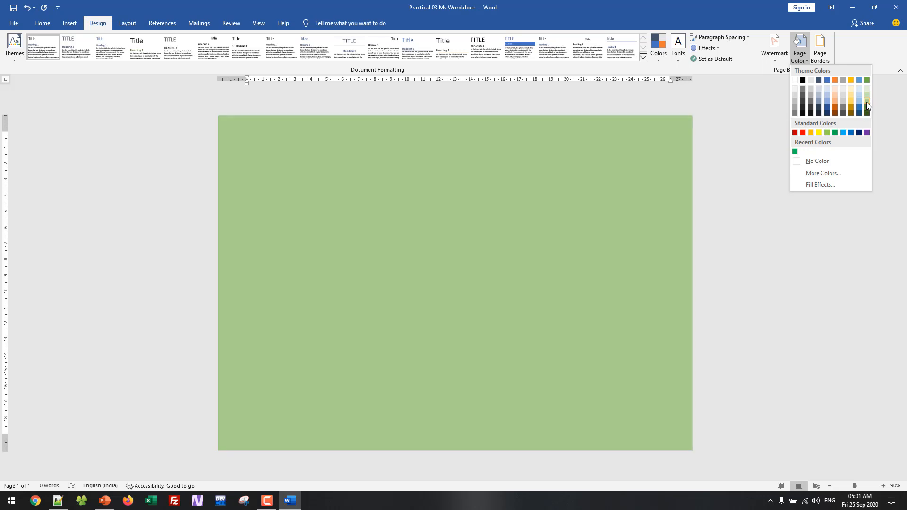
left_click(866, 102)
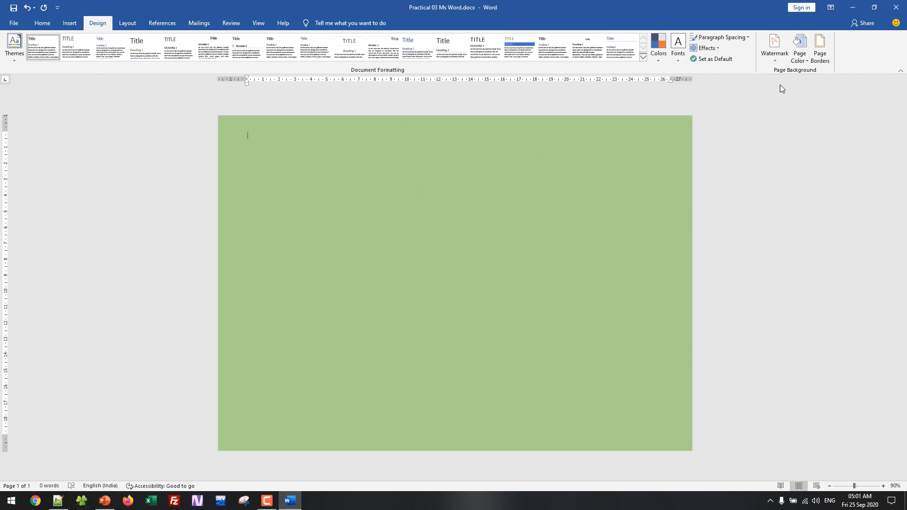
Step: Set up a Box page border for the whole document with a 3 pt thick-and-thin double line style
left_click(820, 51)
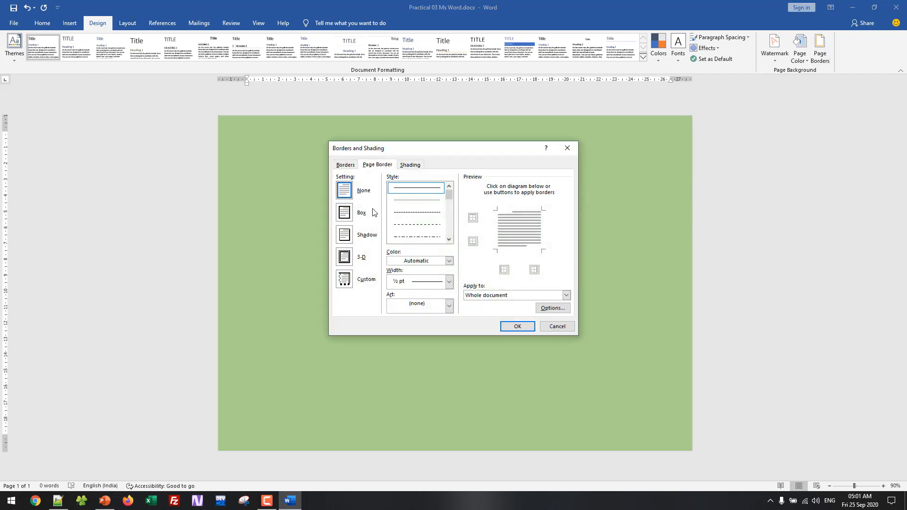
left_click(344, 213)
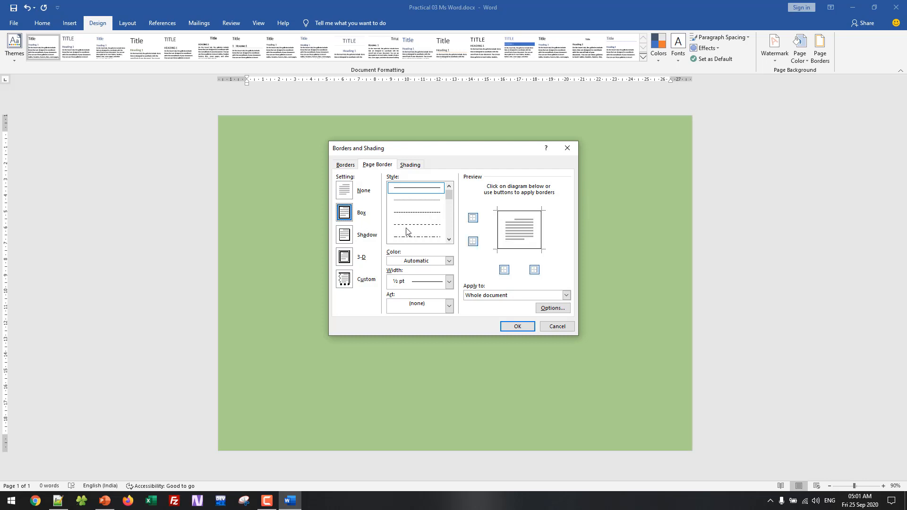
left_click(449, 282)
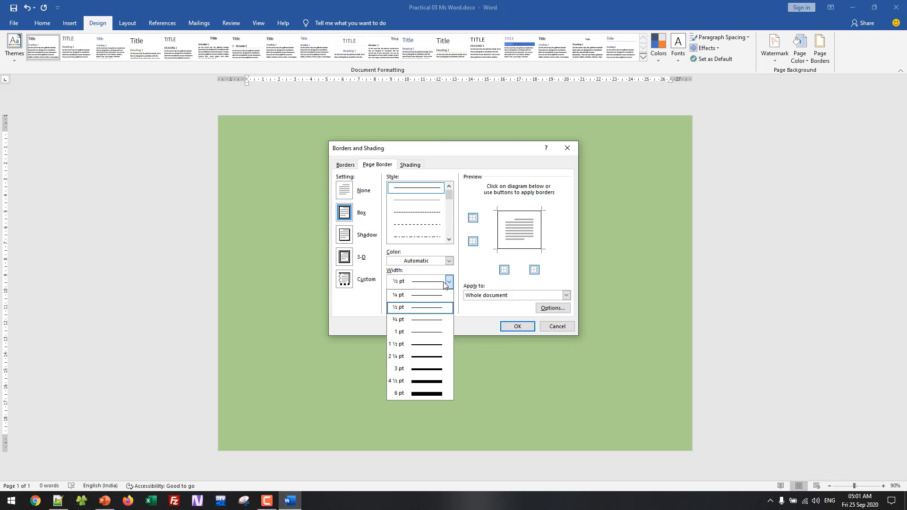
left_click(427, 345)
left_click(448, 240)
left_click(449, 239)
left_click(449, 242)
left_click(449, 242)
left_click(449, 242)
left_click(449, 242)
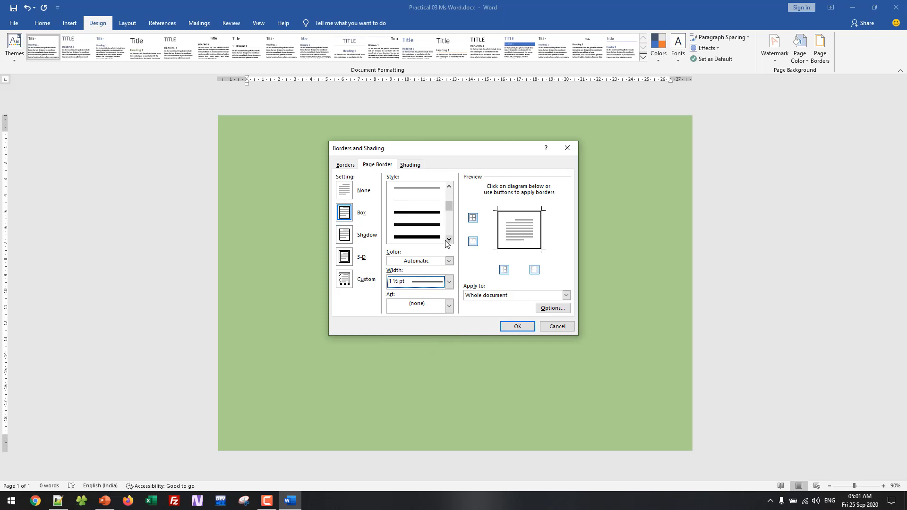
left_click(425, 215)
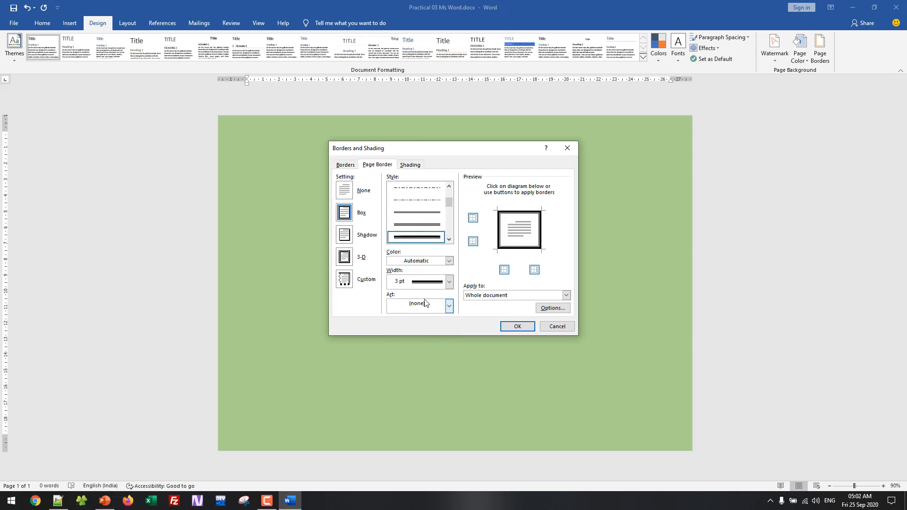
Step: Color the double-line page border with standard orange and apply it to the whole document
left_click(428, 265)
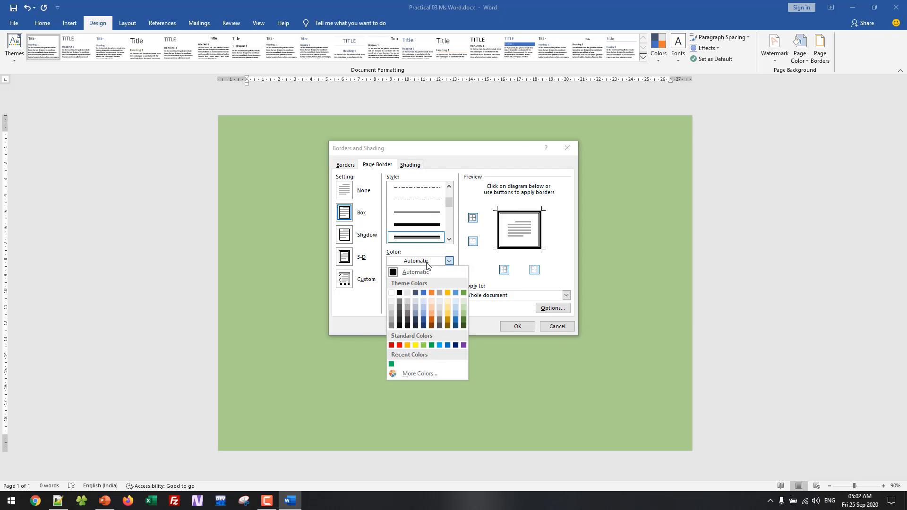
left_click(408, 345)
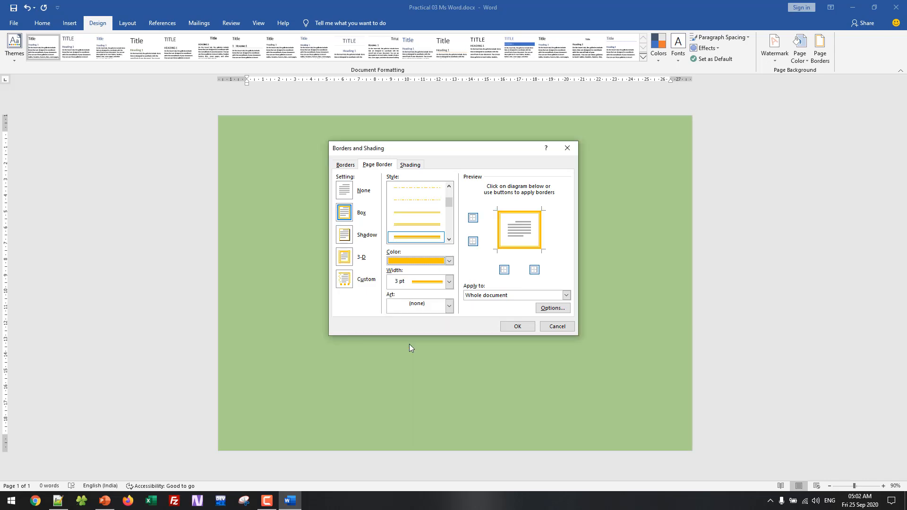
left_click(517, 326)
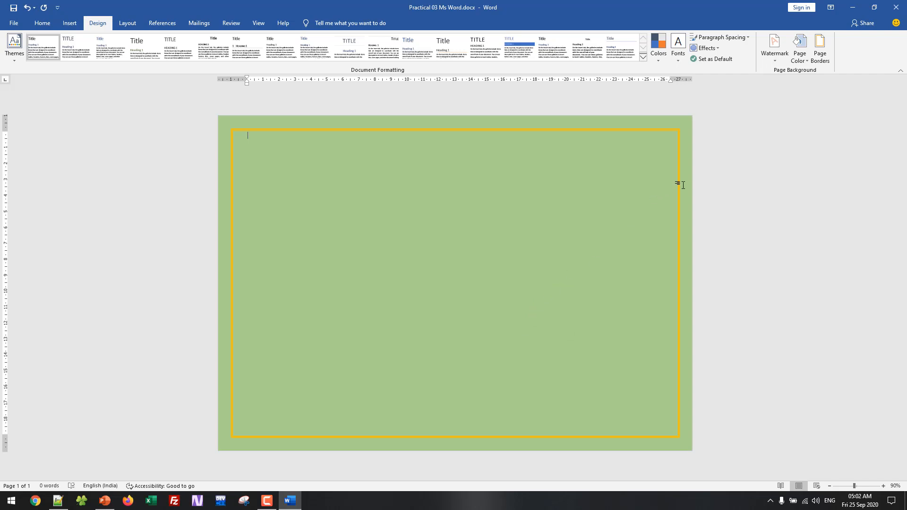
Step: Recolor the page border with standard dark blue and change its line style to a ½ pt dash-dot line
left_click(817, 65)
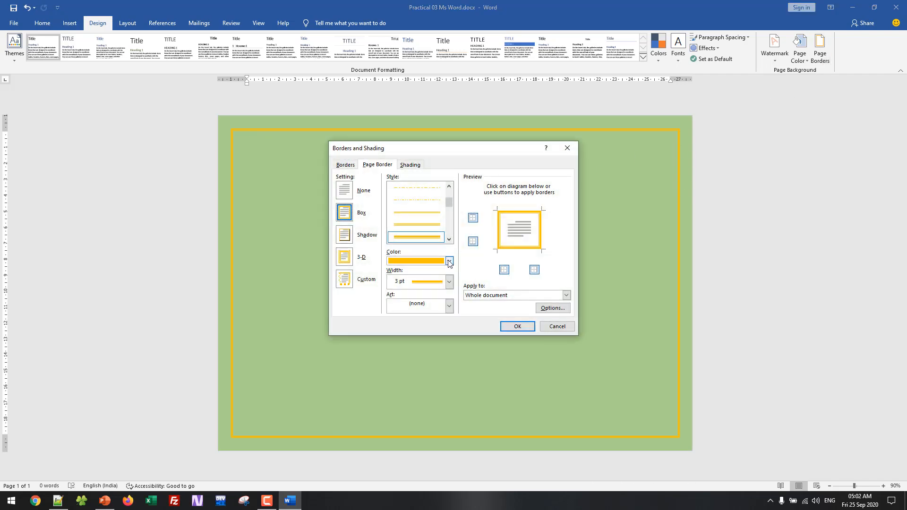
left_click(448, 260)
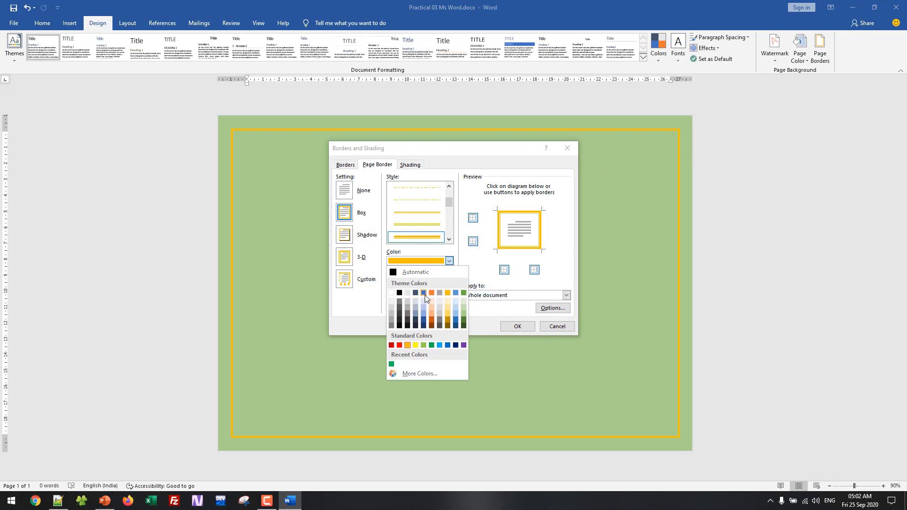
left_click(456, 345)
left_click(517, 327)
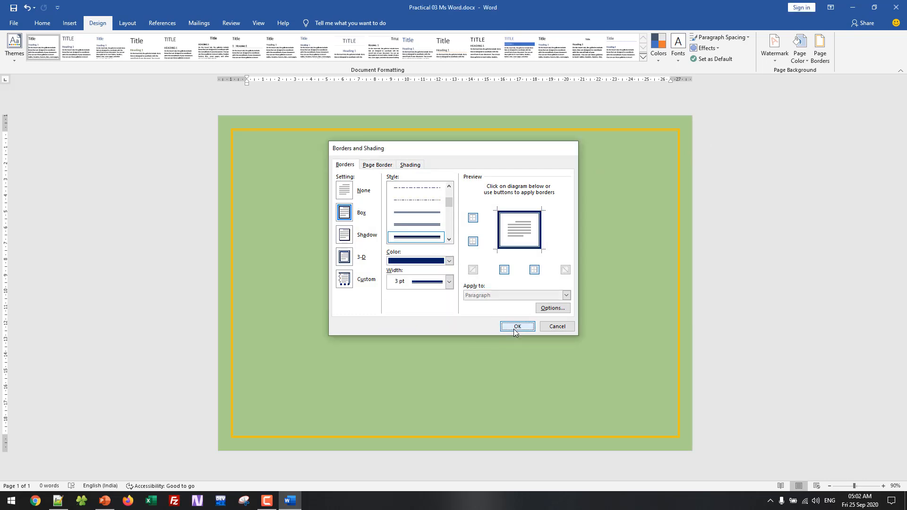
left_click(821, 56)
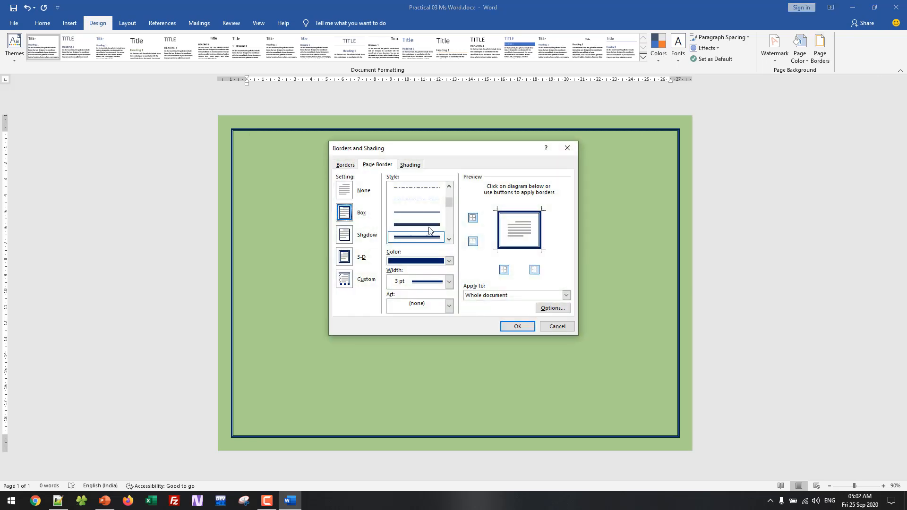
left_click(437, 200)
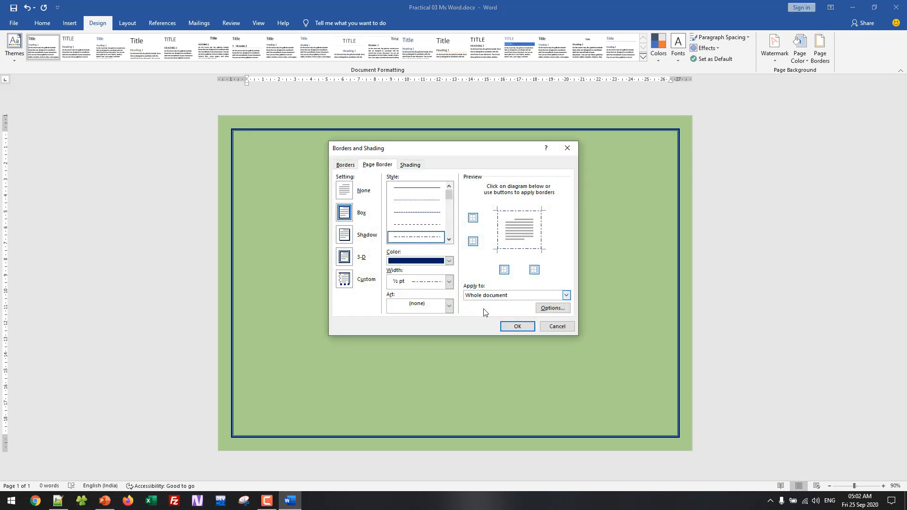
left_click(518, 327)
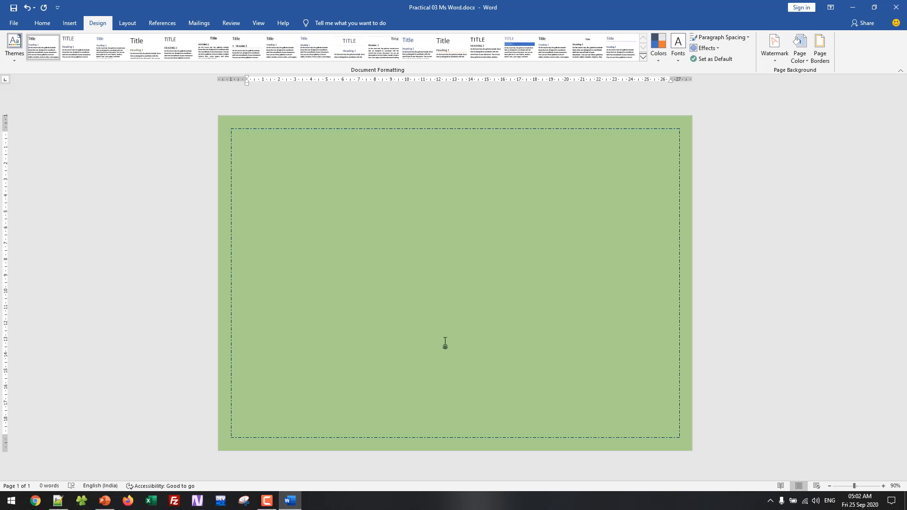
Step: Check the Page Formatting topics on the PowerPoint slide and, back in Word, choose a custom text watermark for the page
key("alt+Tab")
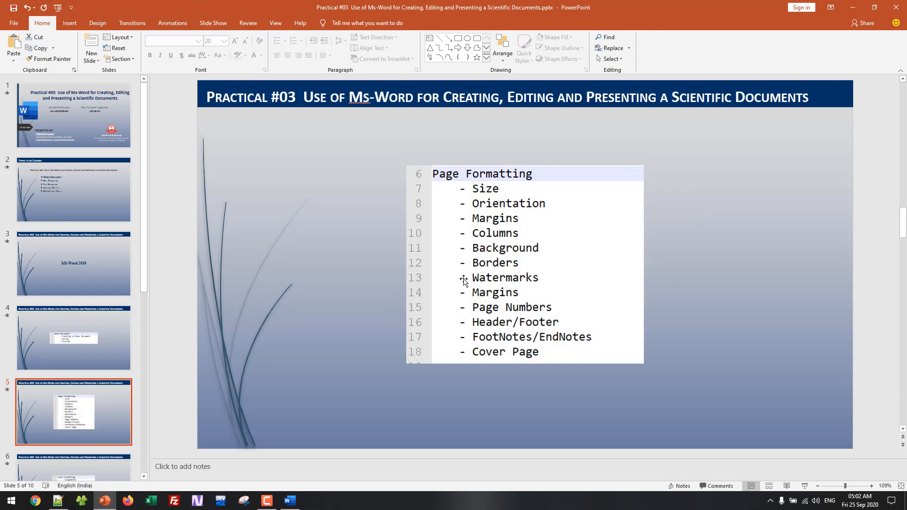
key("alt+Tab")
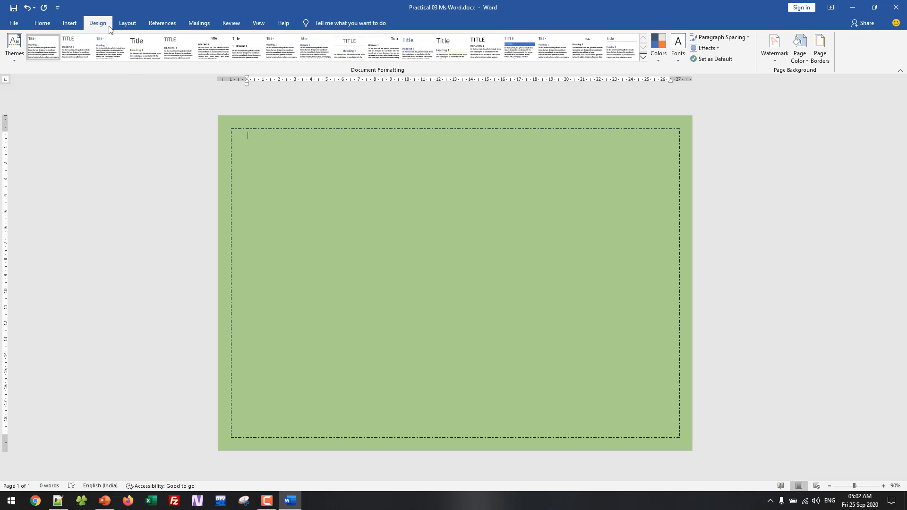
left_click(775, 62)
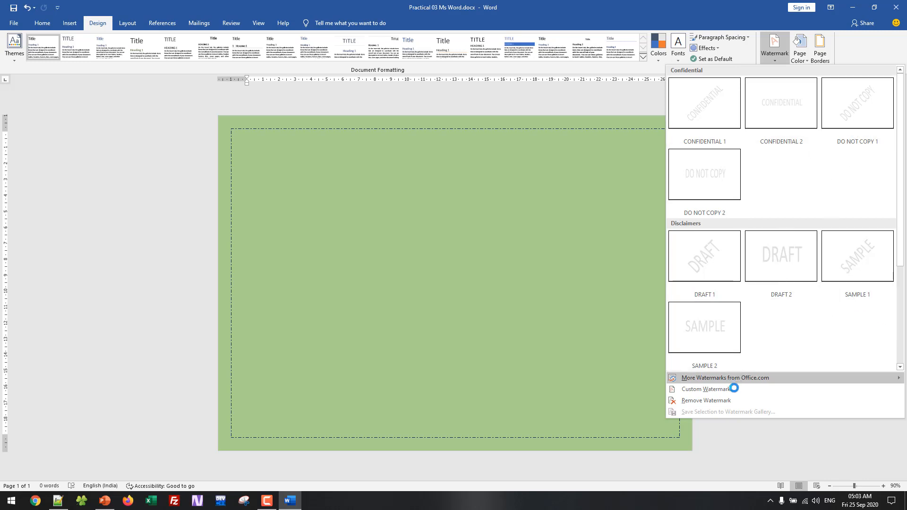
left_click(716, 390)
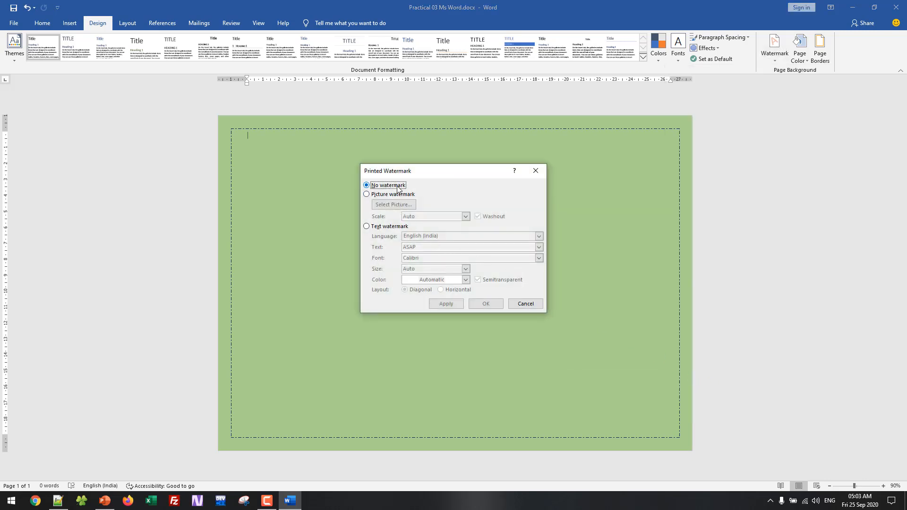
left_click(380, 226)
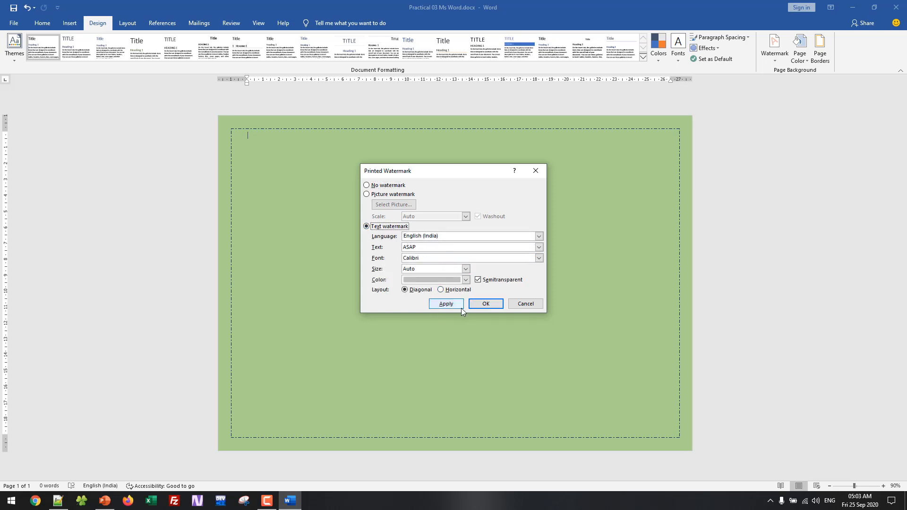
left_click(437, 279)
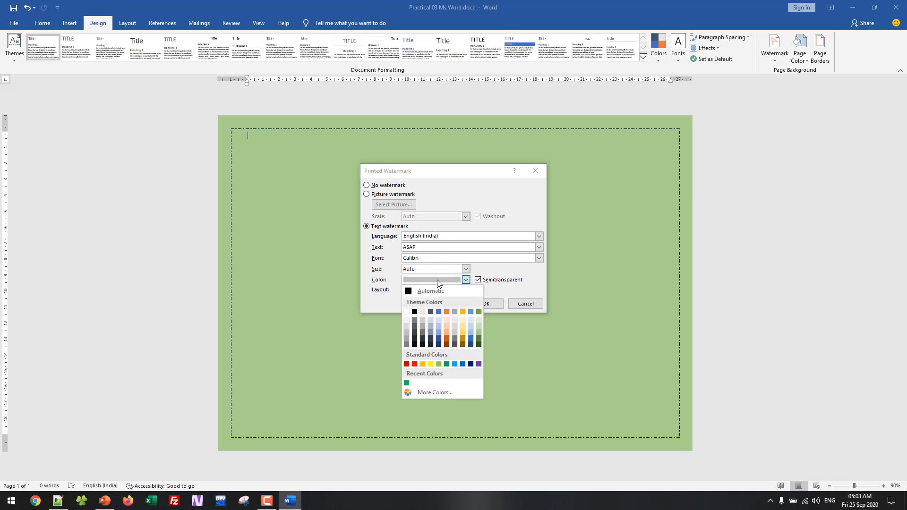
left_click(438, 280)
left_click(441, 282)
left_click(441, 283)
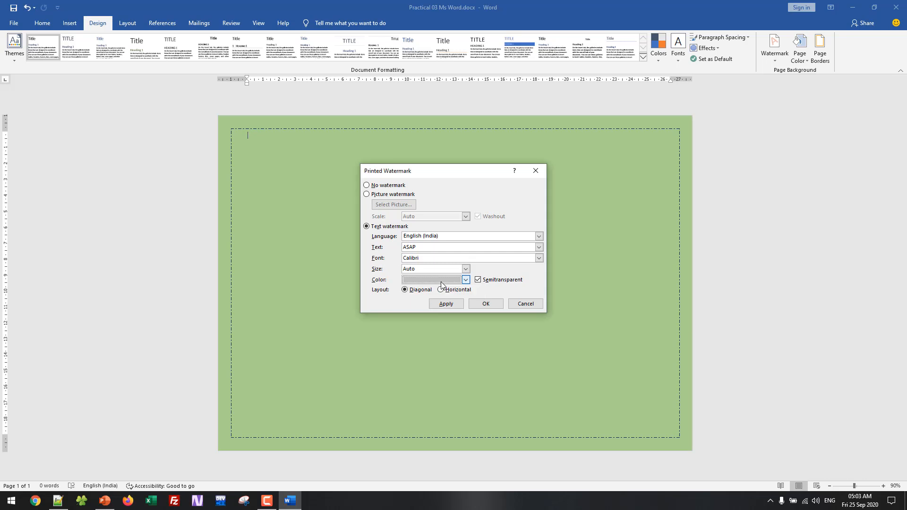
left_click(531, 247)
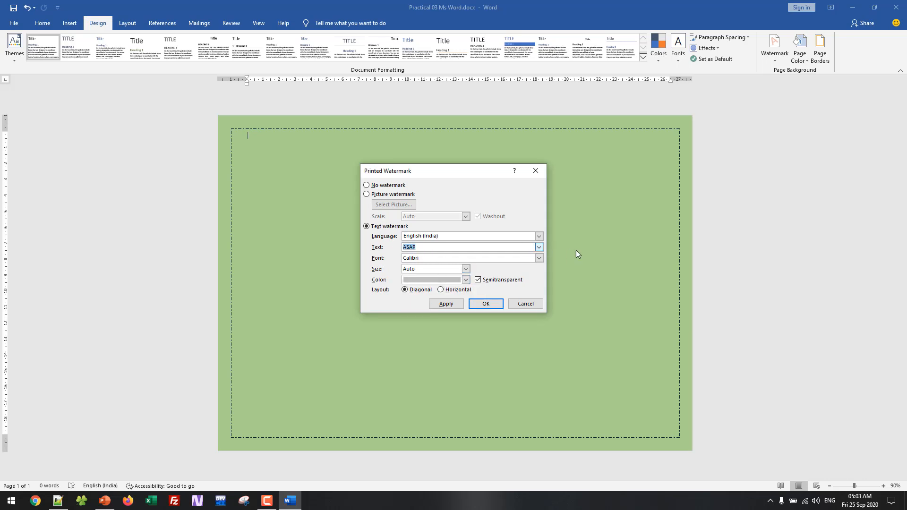
type("Al")
type("ex21C Note")
type("s ")
type("(www.alex")
type("21c.com/note")
type("s0")
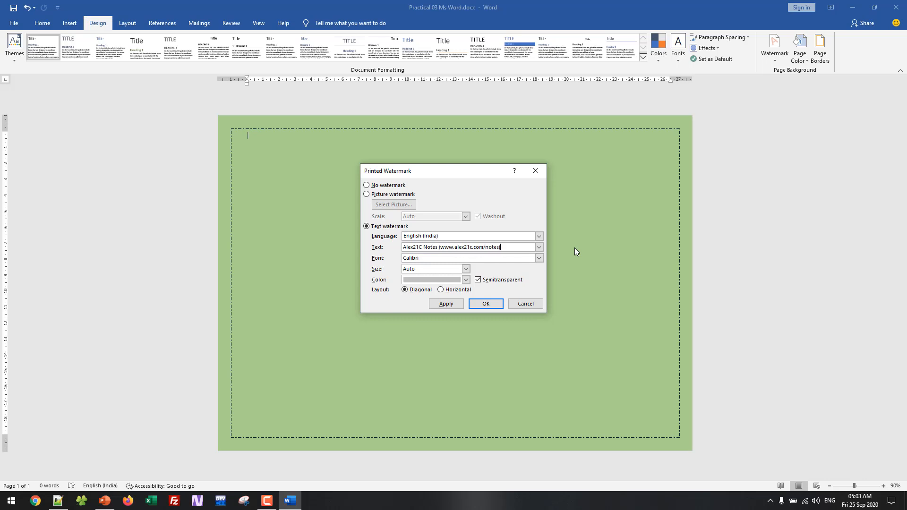
left_click(485, 303)
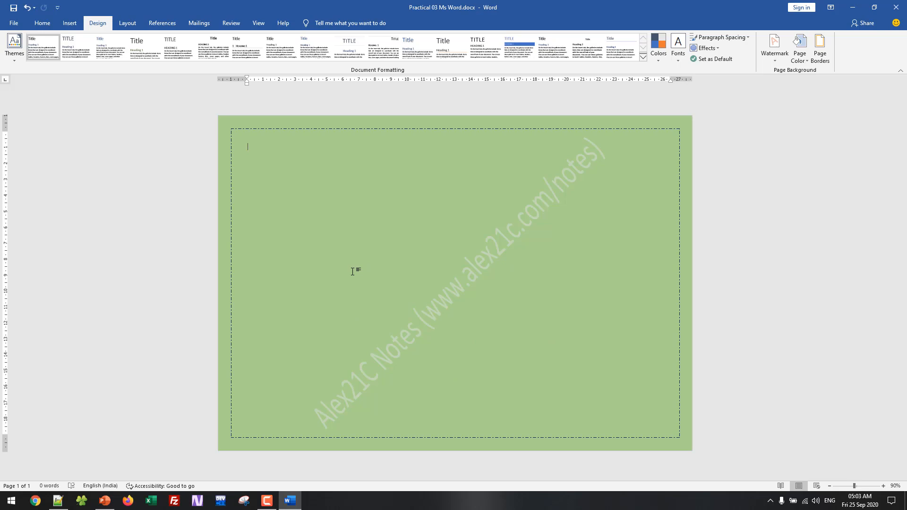
Step: Paste the lorem ipsum text from Notepad++ onto the watermarked page in Word
key("alt+Tab")
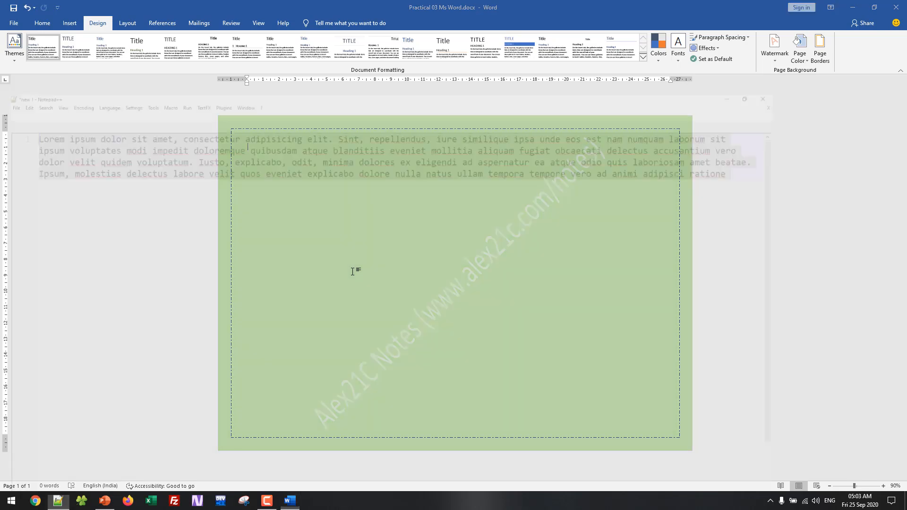
key("alt+Tab")
key("ctrl+v")
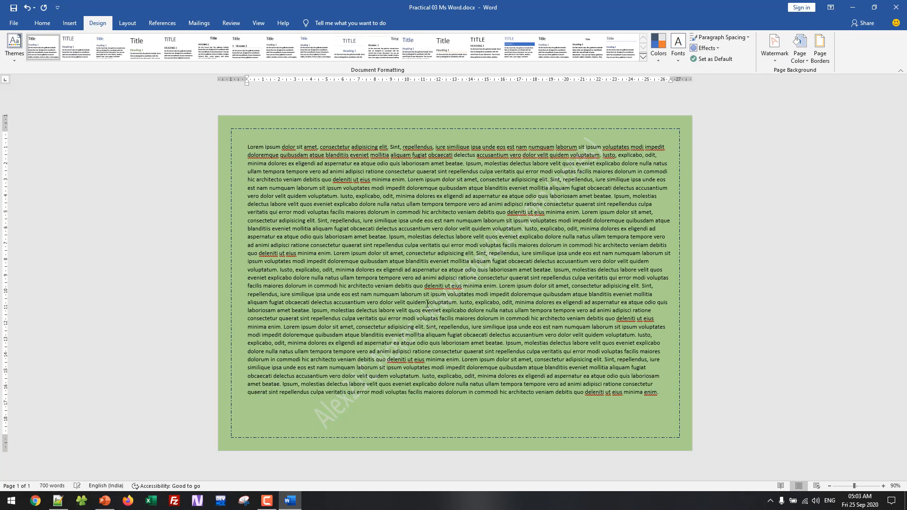
key("ctrl+a")
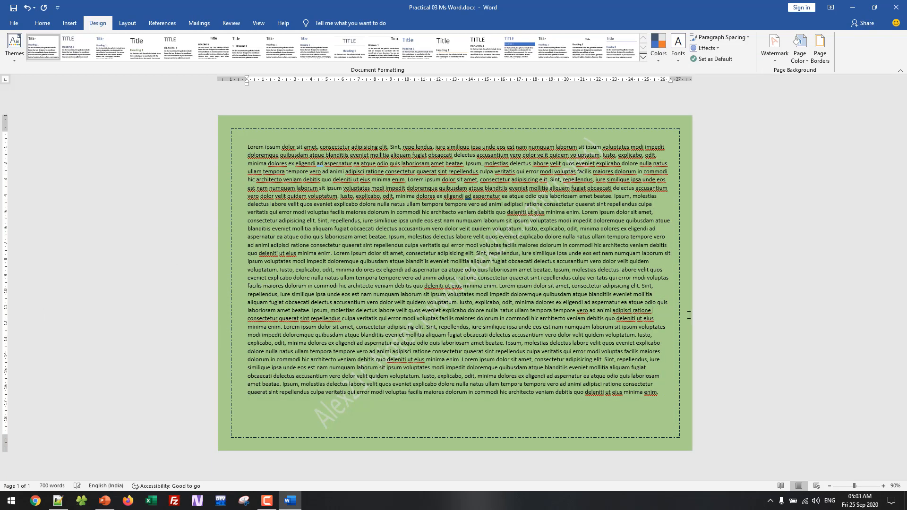
left_click(688, 315)
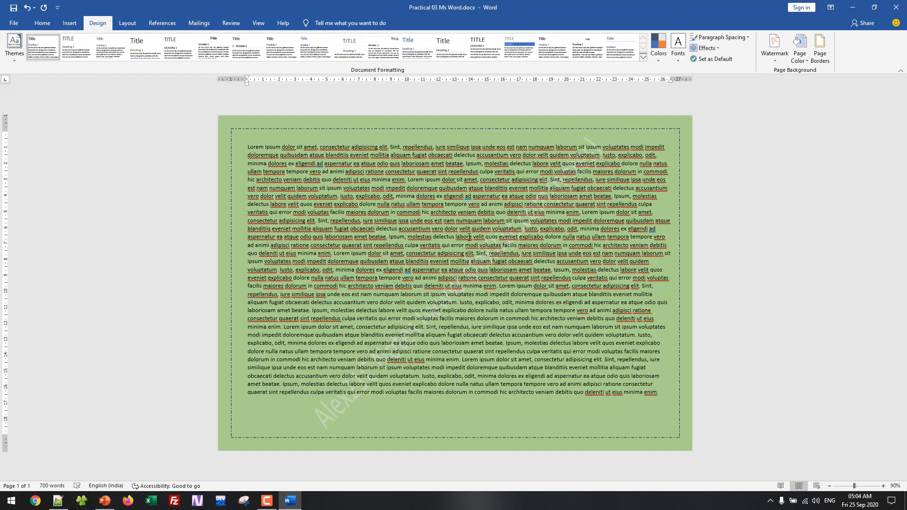
Step: Check the Page Formatting topics on the PowerPoint slide, return to Word and delete all the pasted lorem ipsum text
key("alt+Tab")
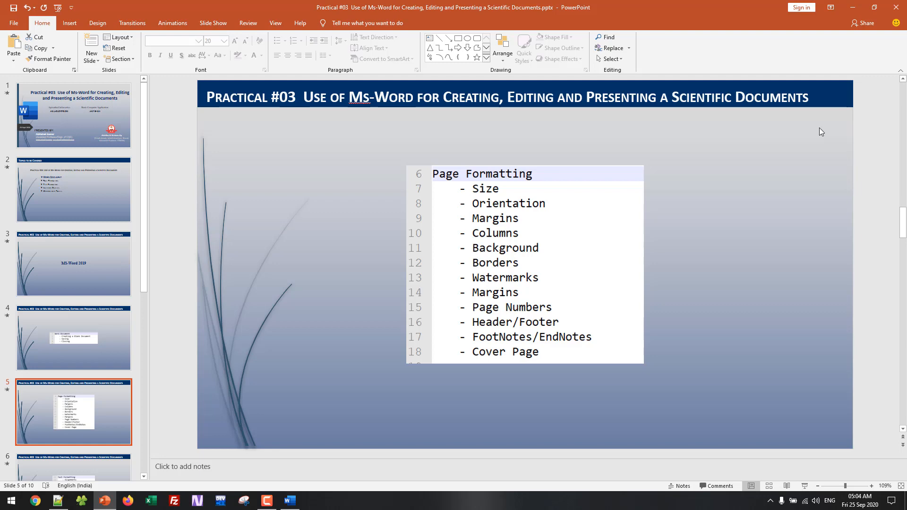
left_click(853, 7)
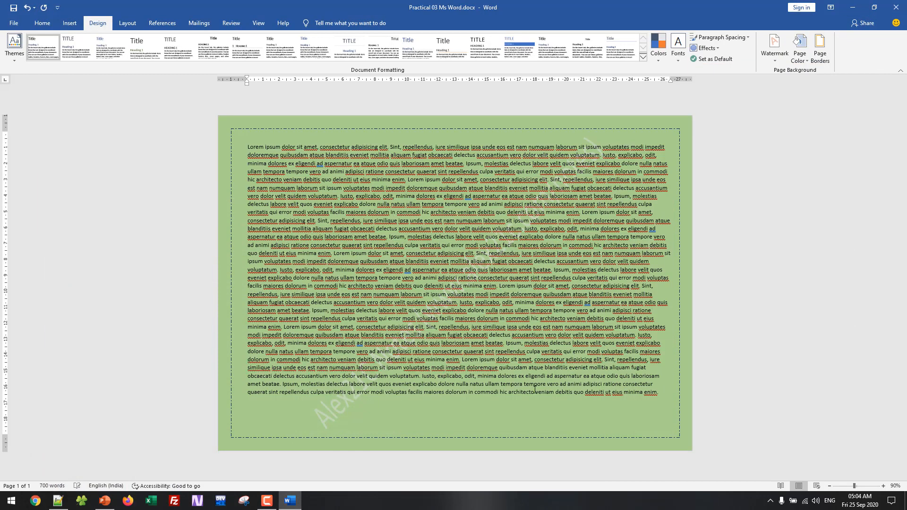
left_click_drag(665, 395, 249, 144)
key("BackSpace")
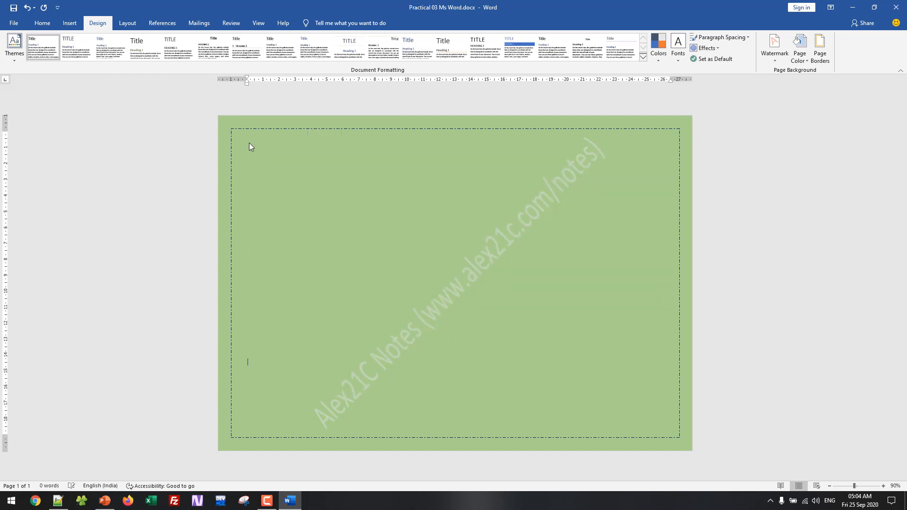
Step: Add empty paragraphs until a second page starts, and check the background, border and watermark on both pages
key("Return")
key("Return")
key("Return")
key("Return")
key("Return")
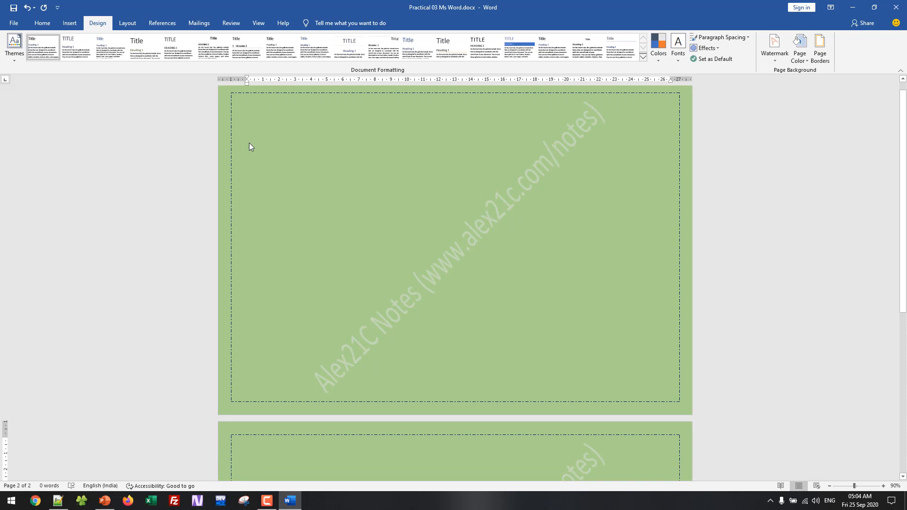
scroll(345, 216, "down", 4)
scroll(346, 157, "up", 4)
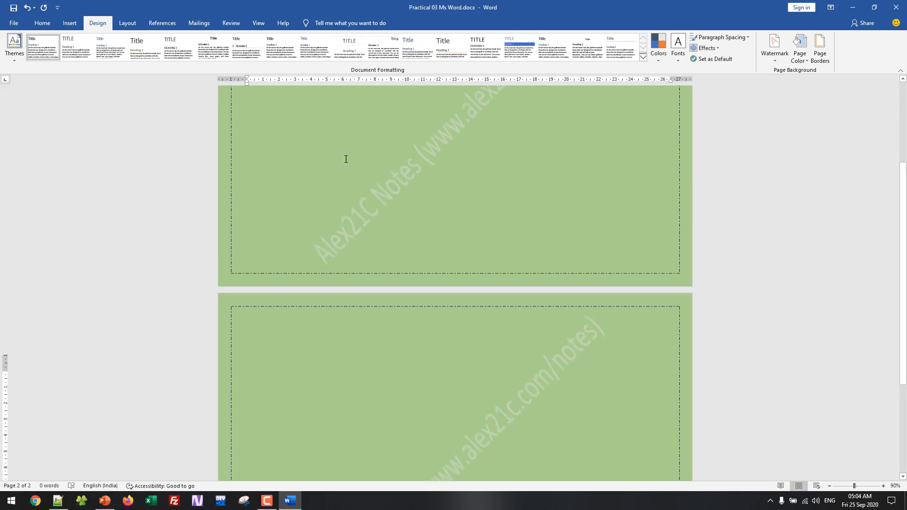
scroll(340, 231, "down", 4)
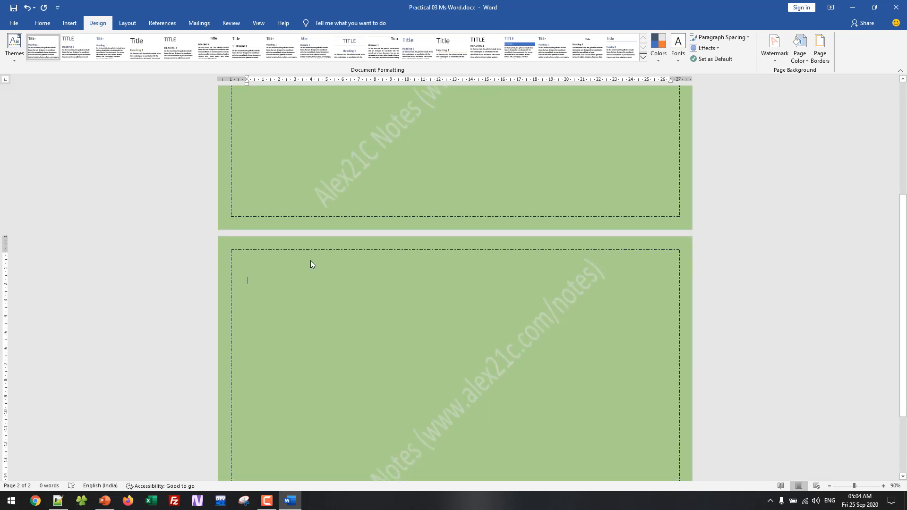
scroll(343, 264, "down", 2)
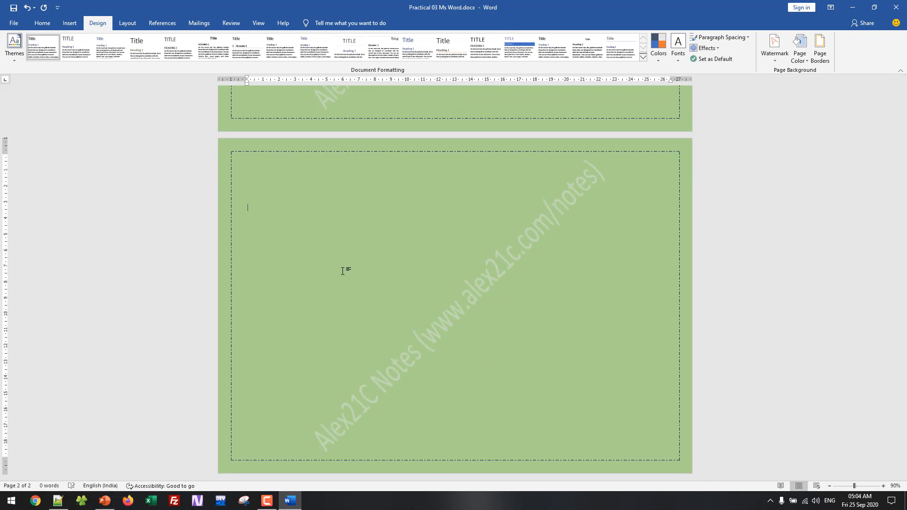
Step: Zoom out to 20% and insert blank pages until the document has 28 pages
left_click(72, 29)
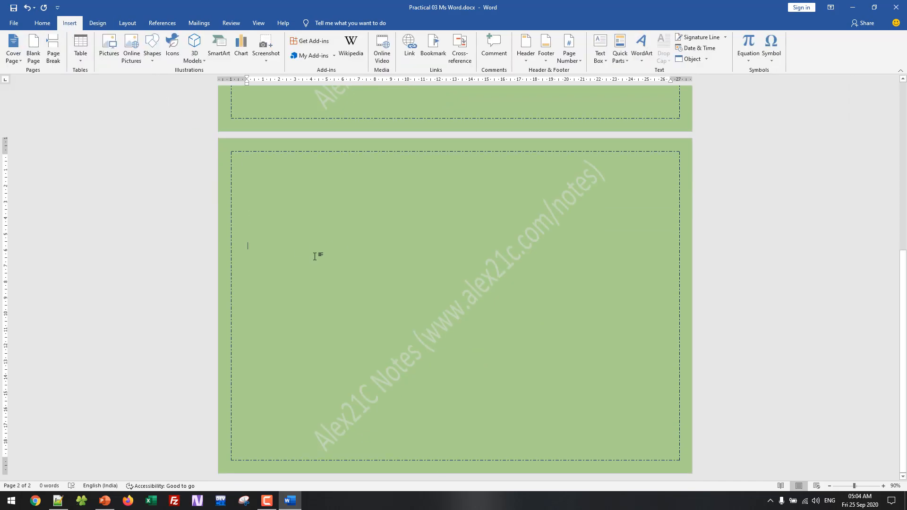
scroll(316, 260, "down", 5, "ctrl")
scroll(316, 260, "down", 2, "ctrl")
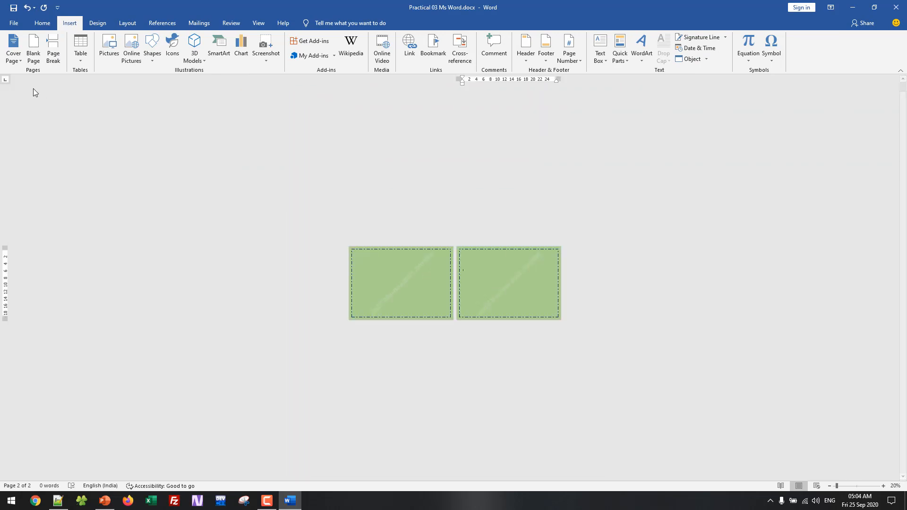
left_click(31, 58)
left_click(33, 56)
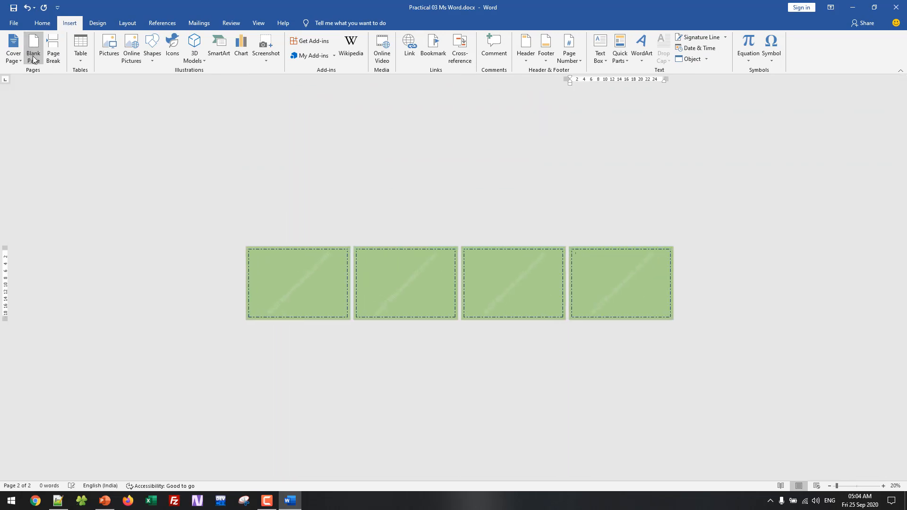
left_click(32, 56)
left_click(33, 56)
left_click(33, 56)
left_click(33, 56)
left_click(33, 56)
left_click(33, 56)
left_click(33, 56)
left_click(33, 56)
left_click(34, 58)
left_click(34, 57)
left_click(35, 59)
left_click(35, 59)
left_click(36, 61)
left_click(37, 62)
left_click(36, 60)
left_click(37, 59)
left_click(36, 59)
left_click(36, 59)
left_click(36, 59)
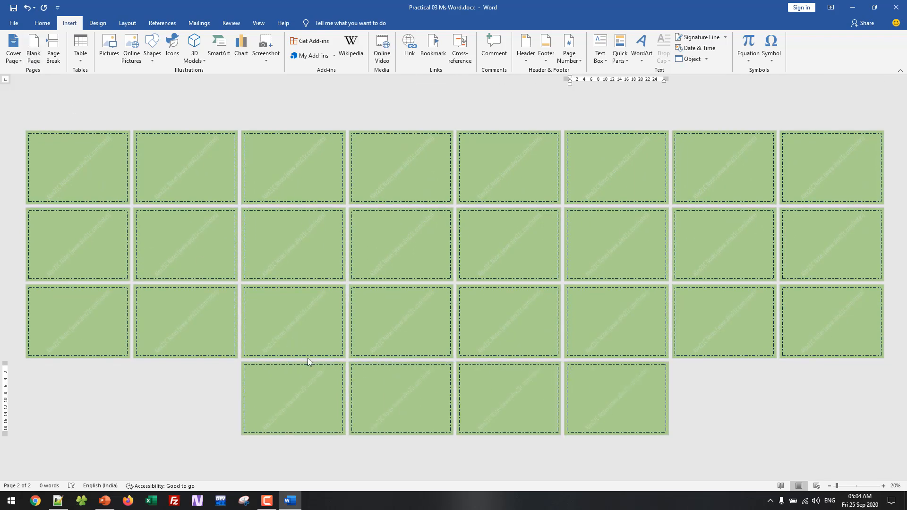
Step: Place the cursor on the first page, set the zoom to 100% and look over the page from top to bottom
left_click(123, 169)
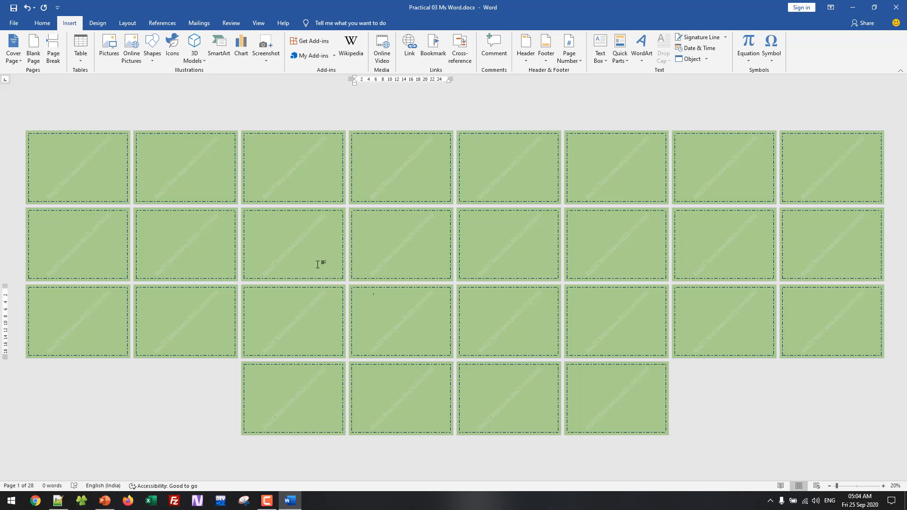
left_click(174, 303)
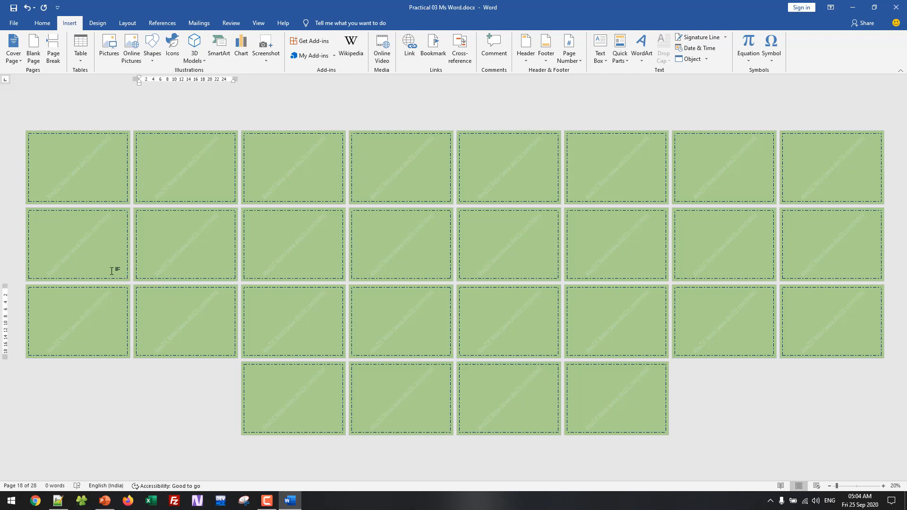
left_click(90, 174)
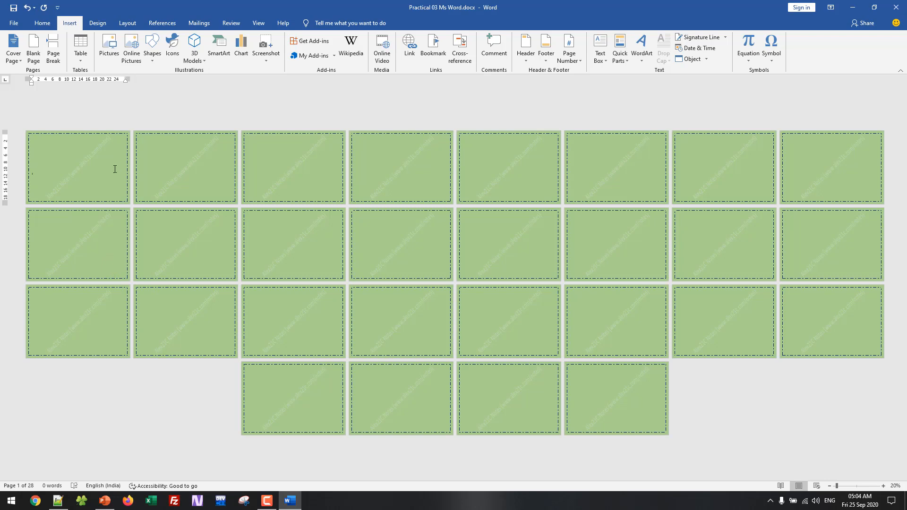
scroll(115, 168, "up", 6, "ctrl")
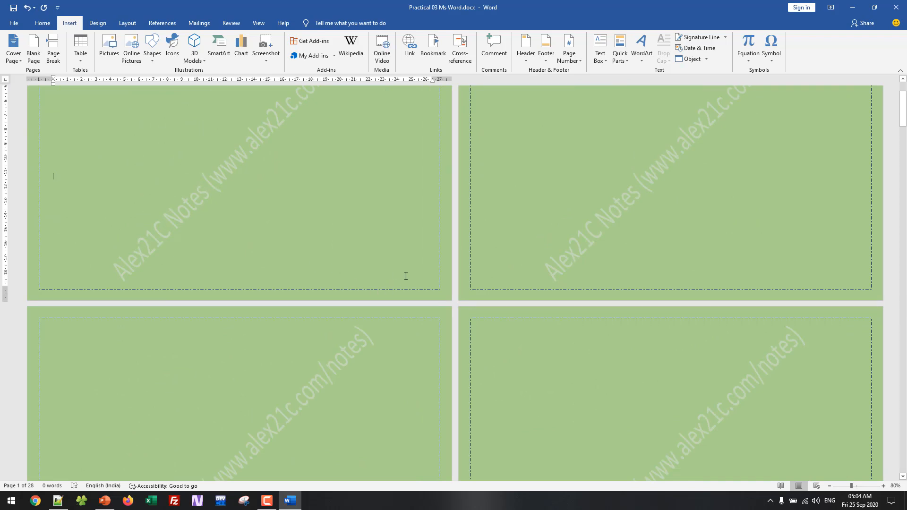
left_click(895, 485)
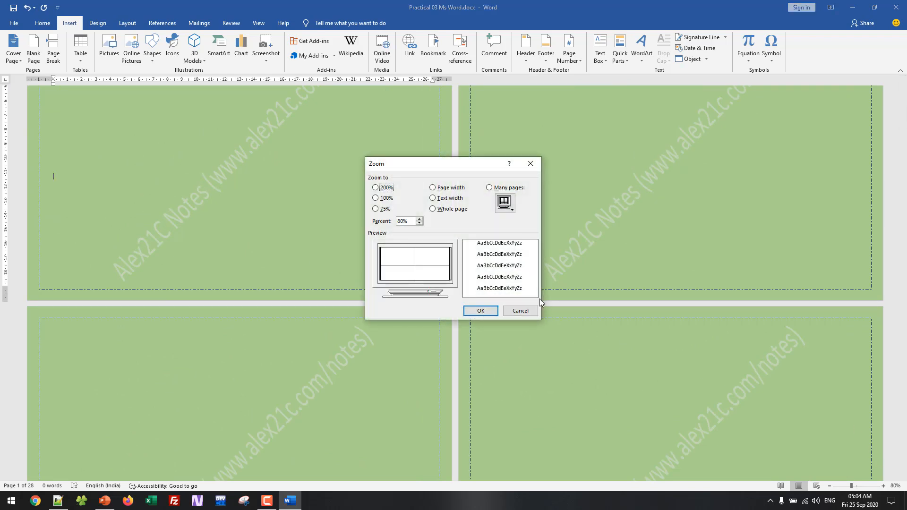
left_click(385, 198)
left_click(480, 311)
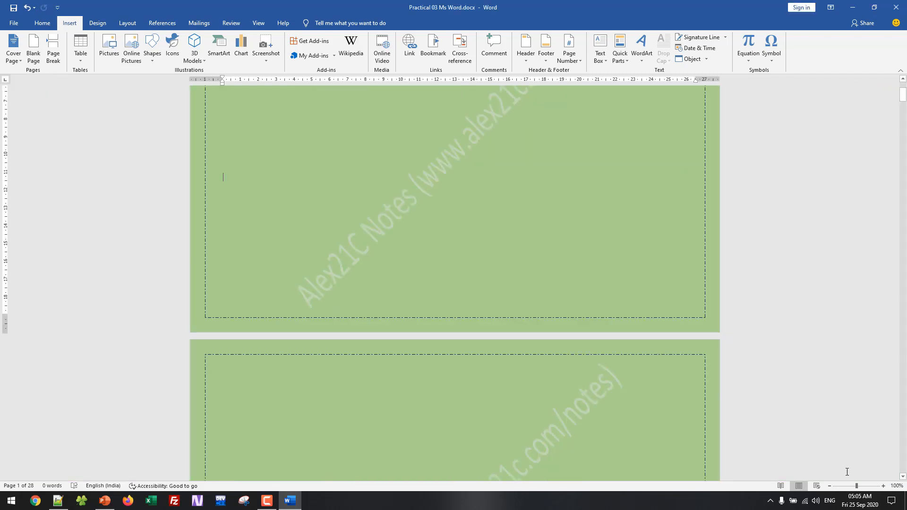
scroll(639, 338, "up", 5)
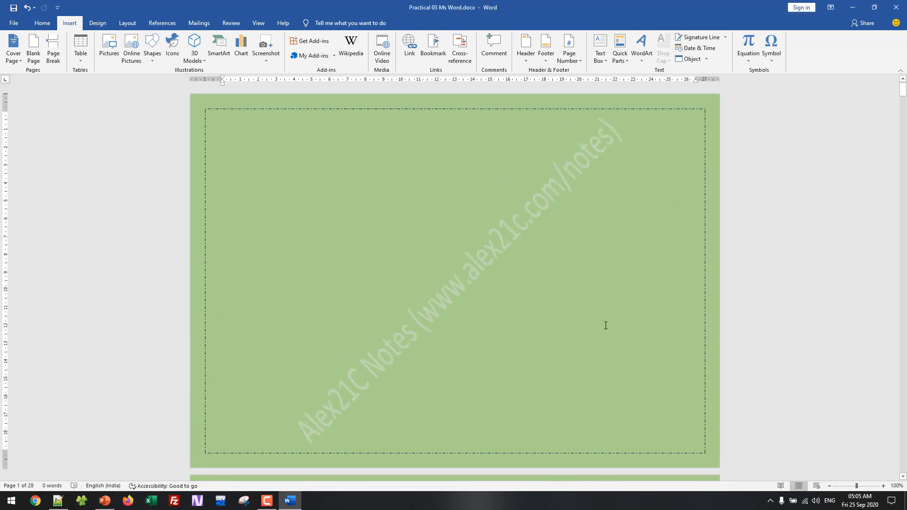
scroll(401, 300, "up", 1)
scroll(415, 315, "down", 6)
scroll(415, 330, "up", 6)
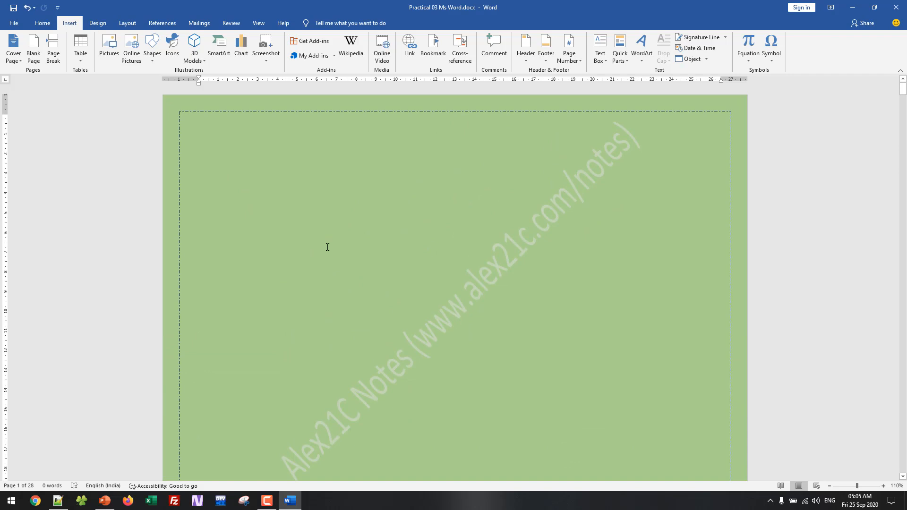
scroll(420, 184, "down", 3)
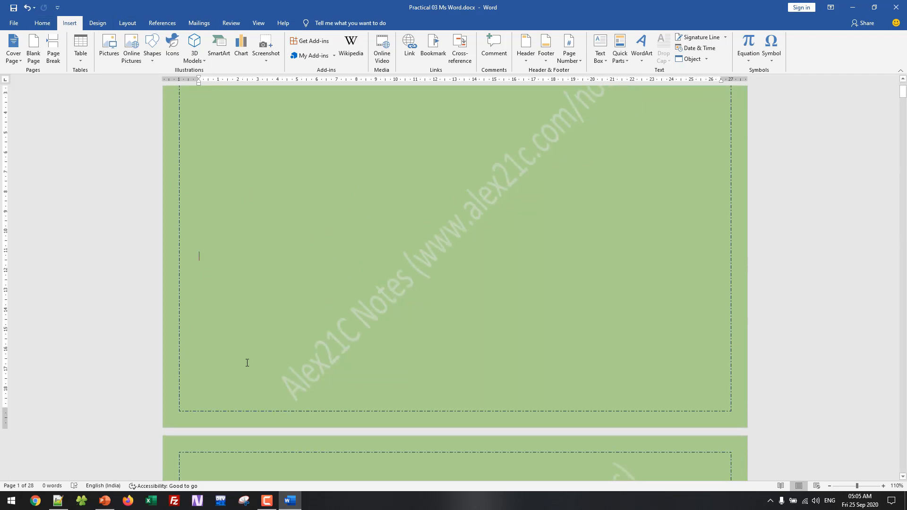
Step: Open the first page's footer for editing and view the header and footer areas
left_click(86, 26)
left_click(126, 24)
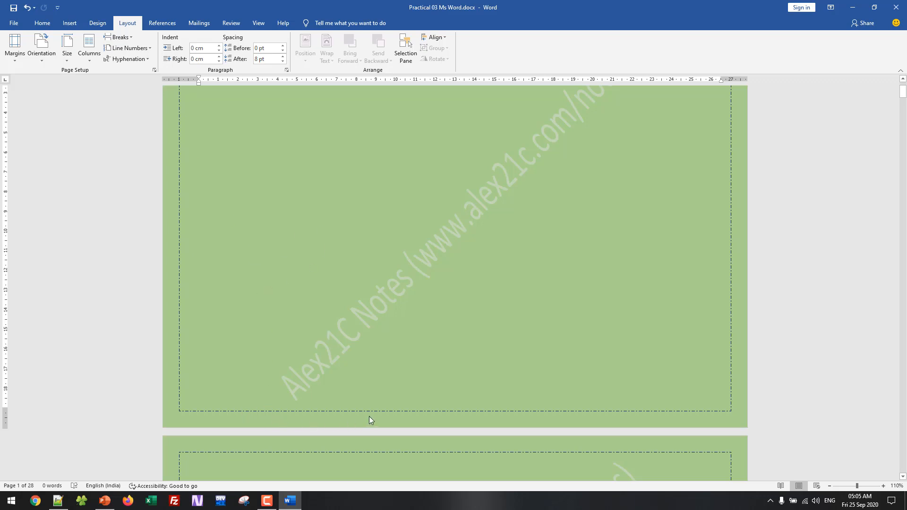
double_click(415, 417)
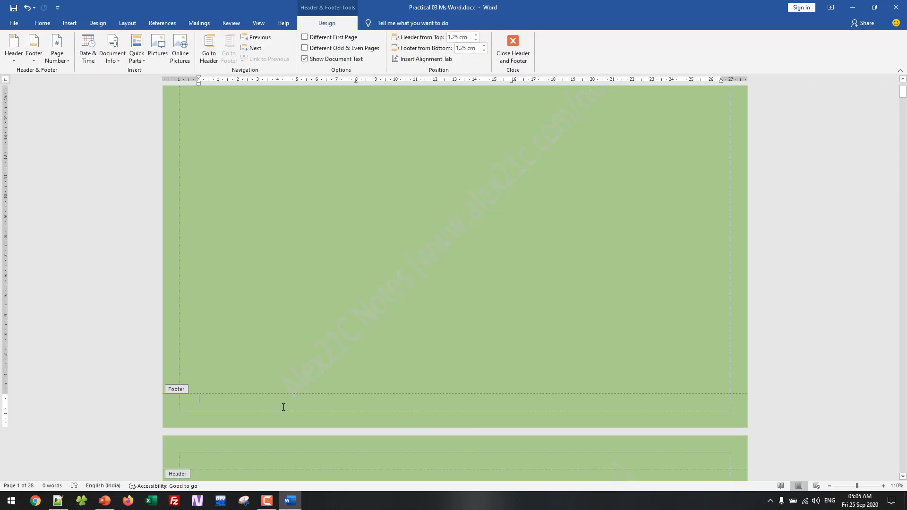
scroll(252, 406, "down", 7)
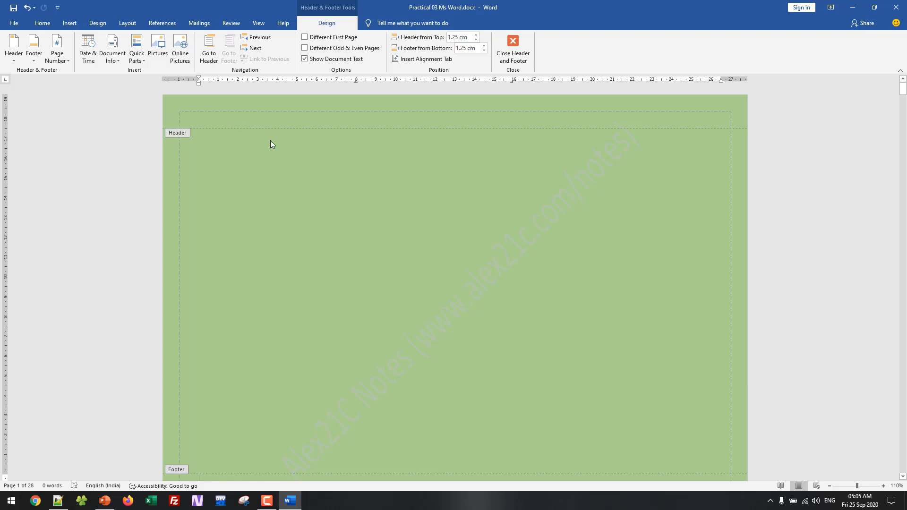
scroll(315, 293, "down", 3)
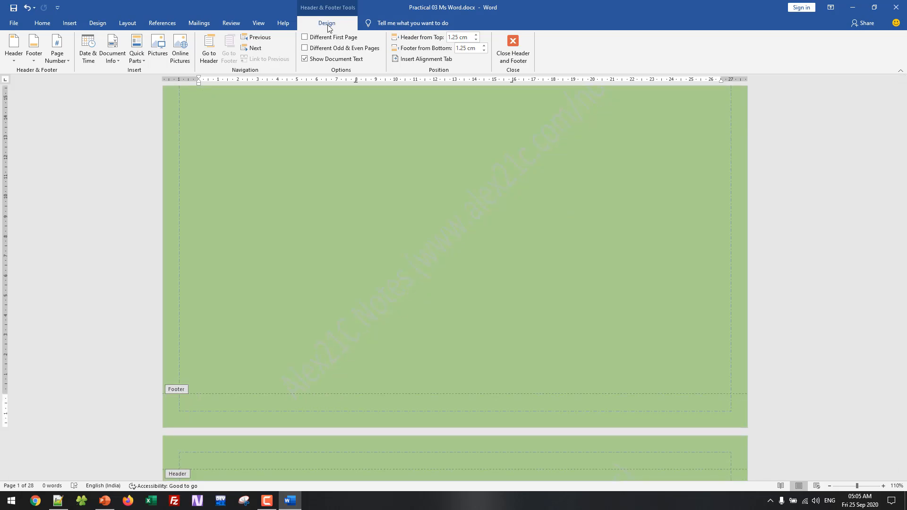
Step: Insert a centered page number at the bottom of the page in the Bold Numbers 2 style
left_click(61, 62)
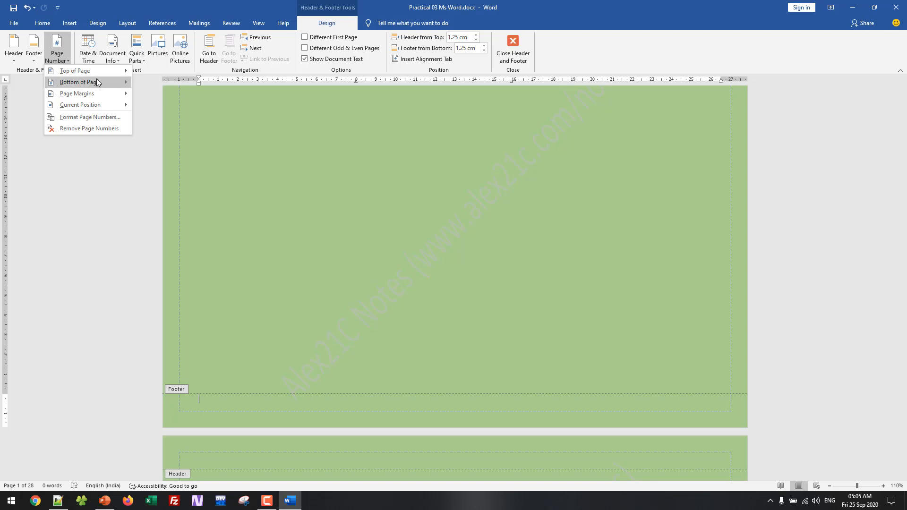
mouse_move(97, 80)
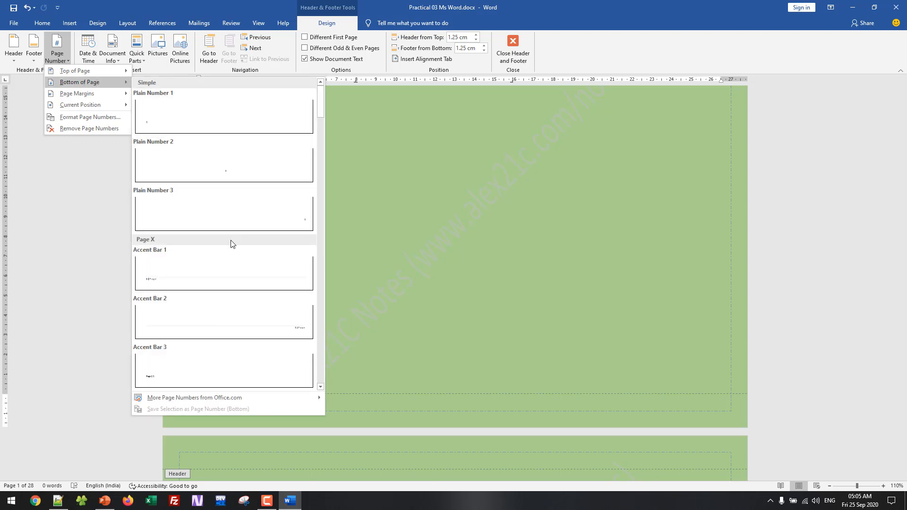
scroll(231, 241, "down", 5)
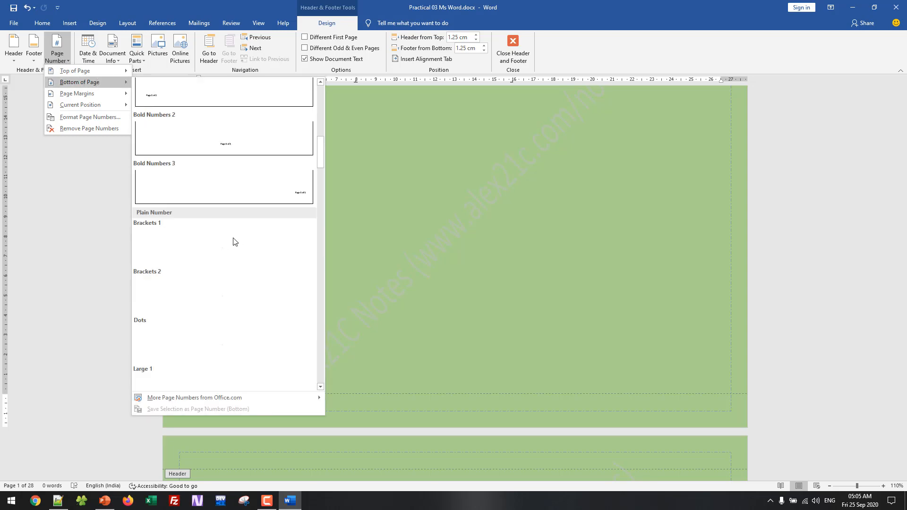
left_click(244, 152)
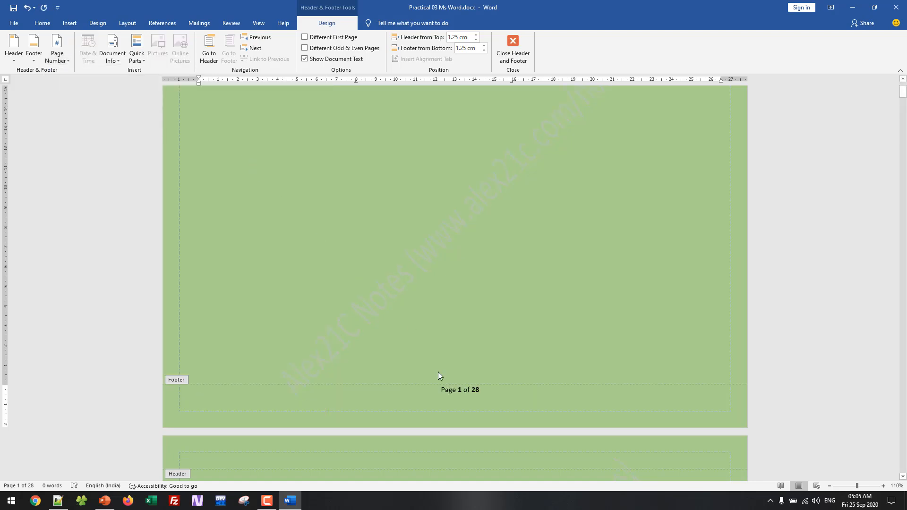
Step: Enlarge the footer's whole page number text by six 1 pt increments, and select its total page count
left_click_drag(440, 389, 488, 390)
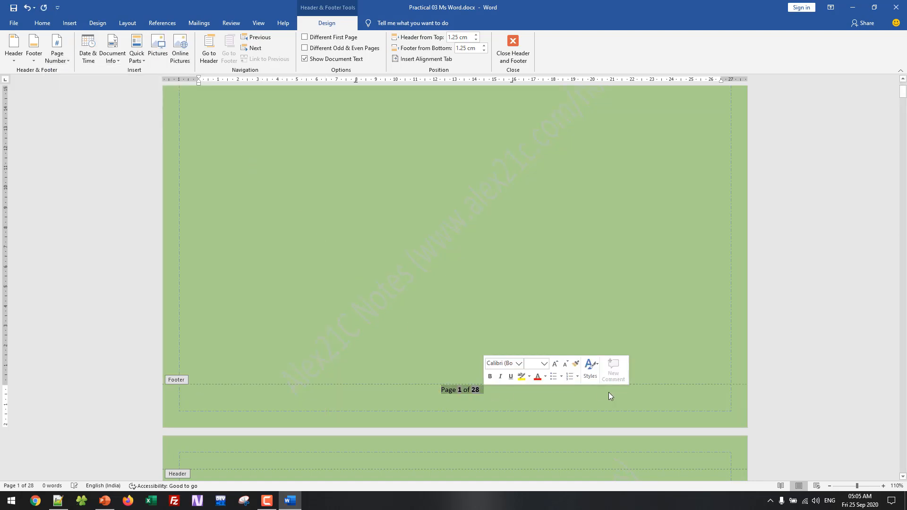
key("ctrl+bracketright")
key("ctrl+bracketright")
key("ctrl+bracketright")
key("ctrl+bracketright")
key("ctrl+bracketright")
key("ctrl+bracketright")
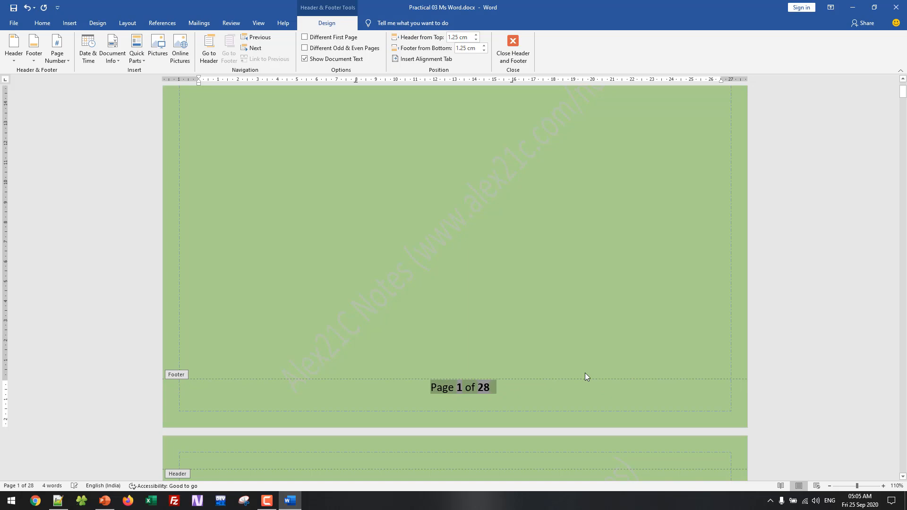
double_click(484, 387)
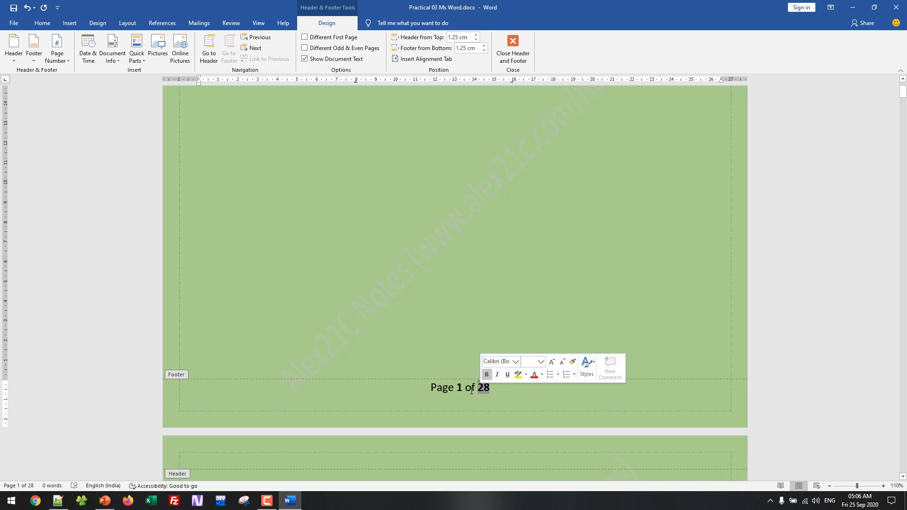
Step: Close footer editing and look over the page numbers on pages 1 through 7
left_click(458, 387)
scroll(491, 347, "down", 3)
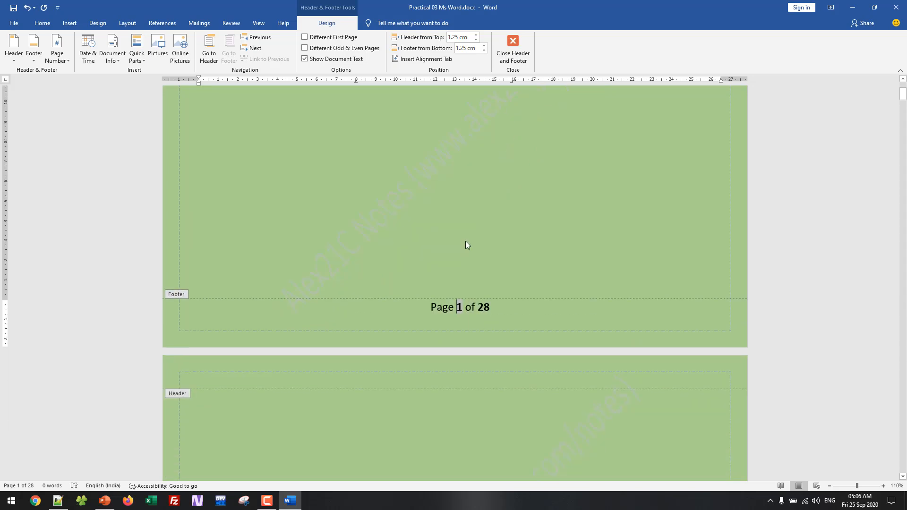
double_click(466, 242)
scroll(533, 309, "up", 8)
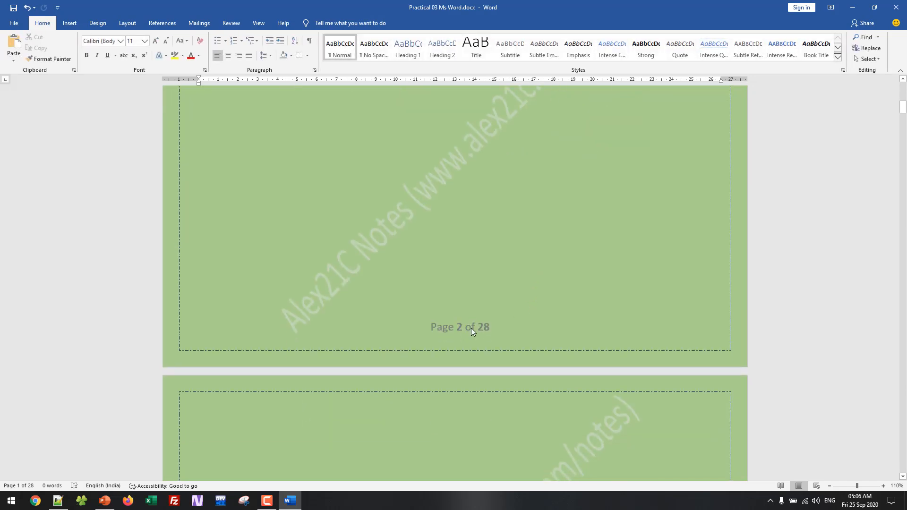
scroll(471, 310, "down", 20)
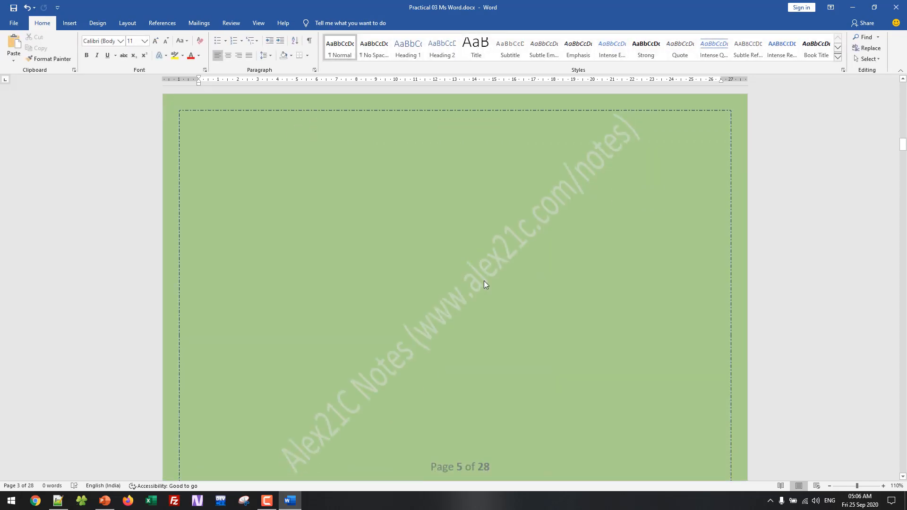
scroll(465, 325, "down", 20)
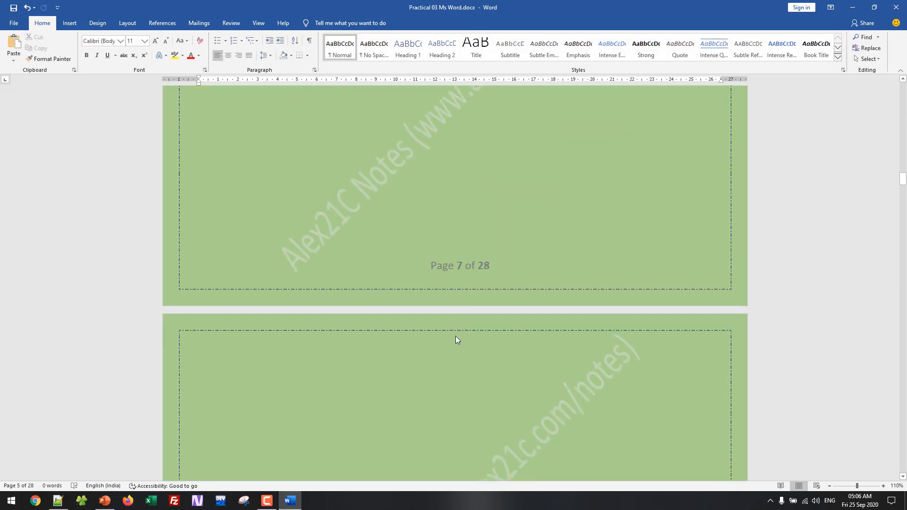
Step: Check the page formatting topic list in PowerPoint, and view the whole first page of the Word document again
key("alt+Tab")
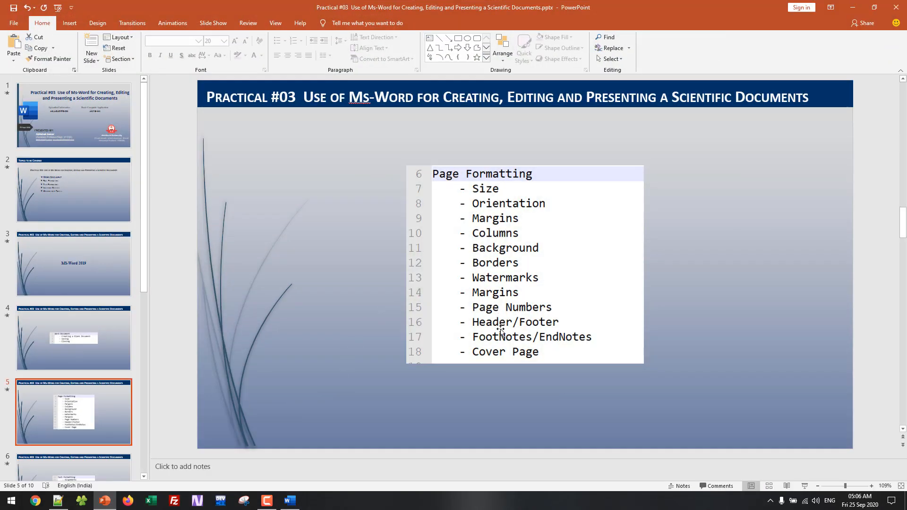
key("alt+Tab")
scroll(486, 313, "up", 20)
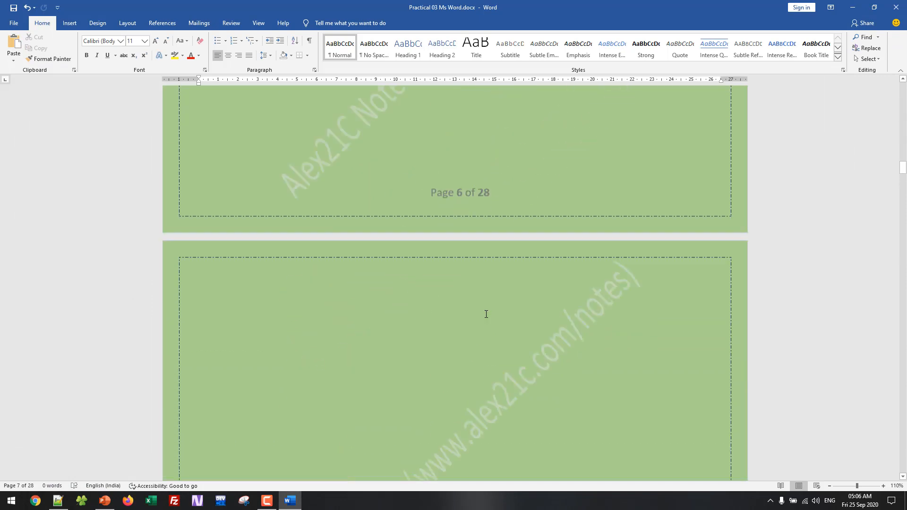
scroll(478, 313, "up", 20)
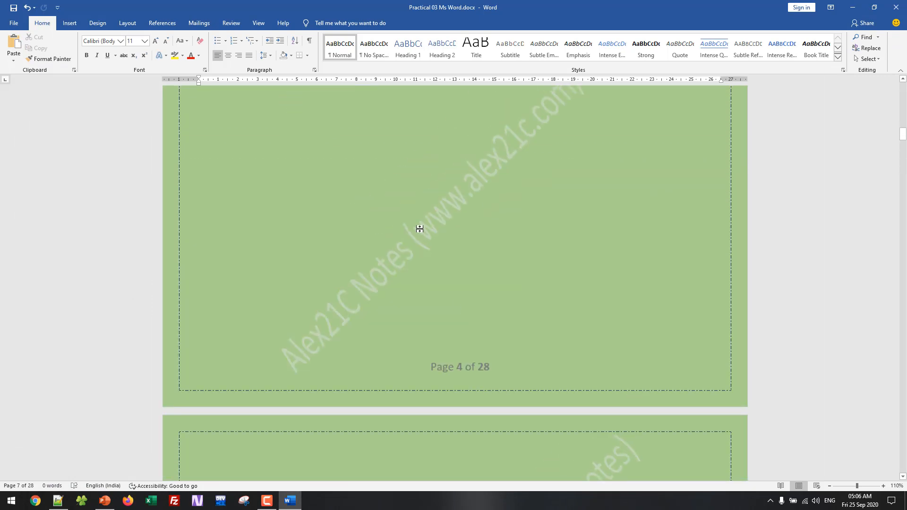
scroll(432, 264, "up", 15)
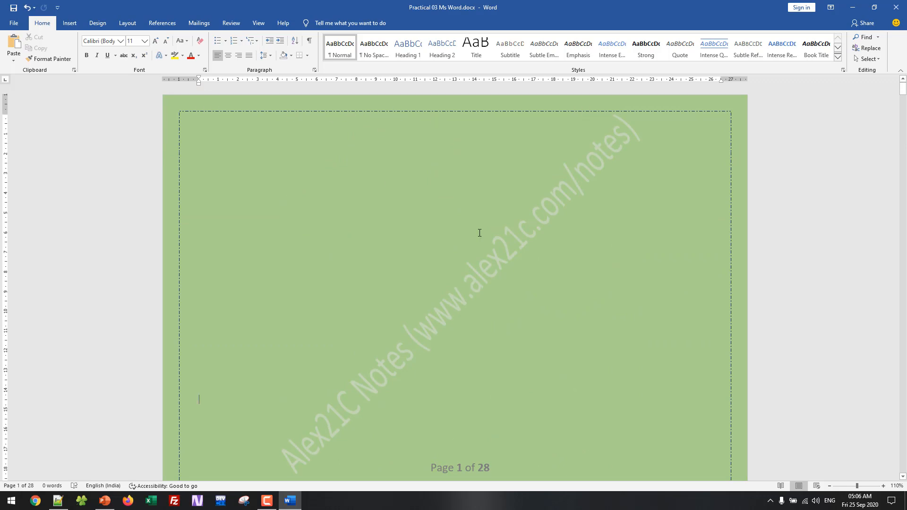
scroll(499, 189, "down", 3)
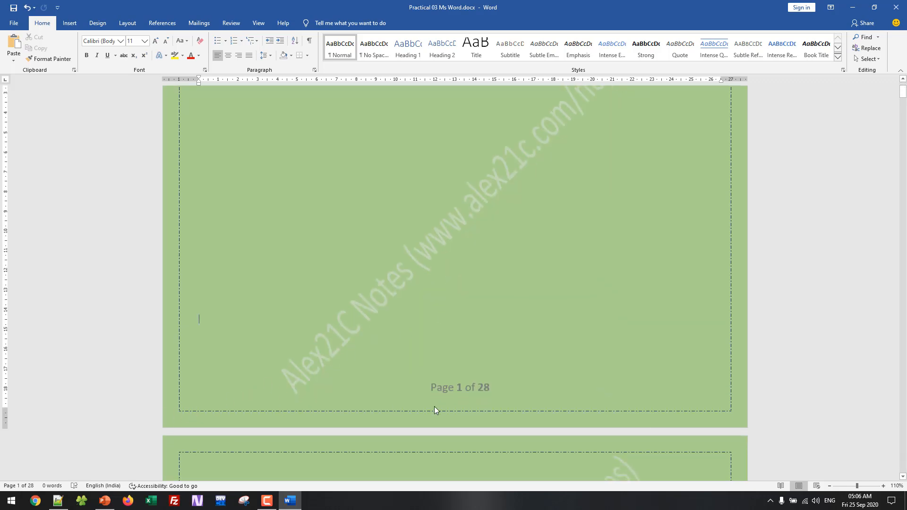
scroll(640, 390, "up", 3)
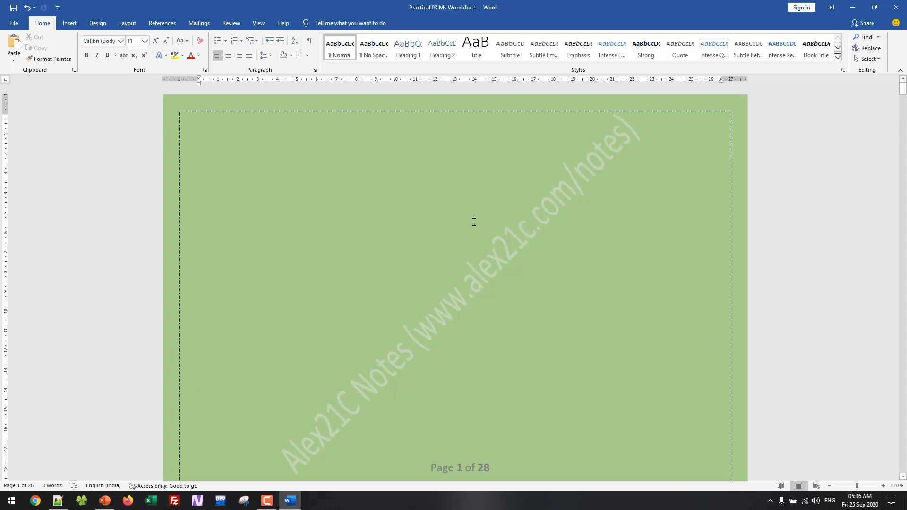
Step: Open the first page's header and enter the author's full name followed by ", Dept of CSE, Abhilashi University"
double_click(406, 109)
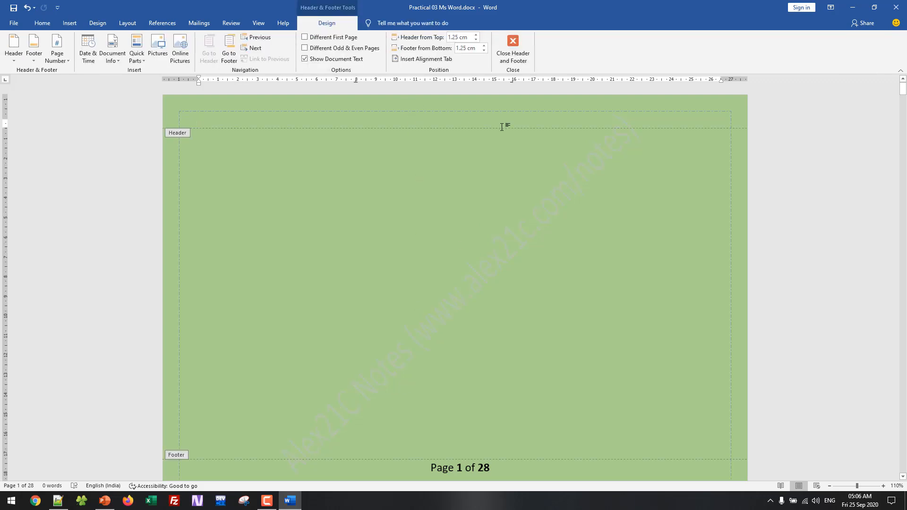
type("Abhishek")
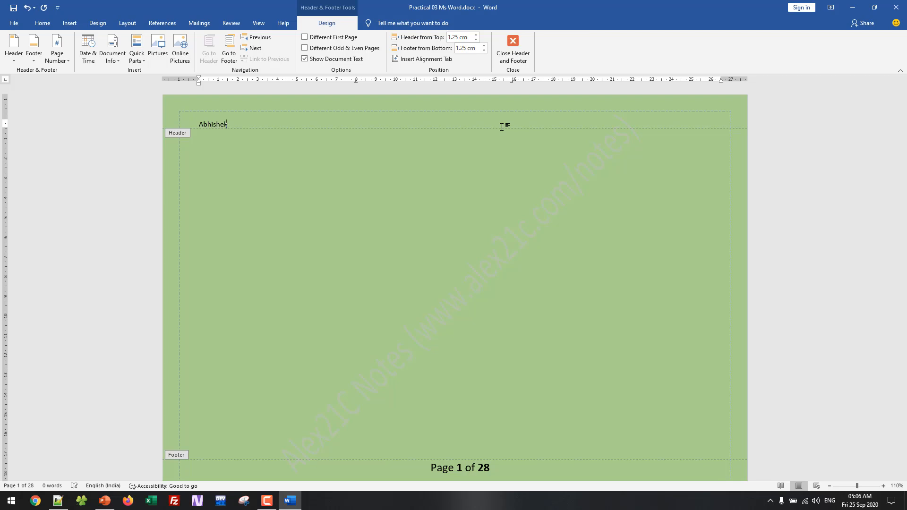
type(" kumar , Dept of CSE, Abhilashi University")
Step: Right-align the full line of header text and leave header editing
key("ctrl+a")
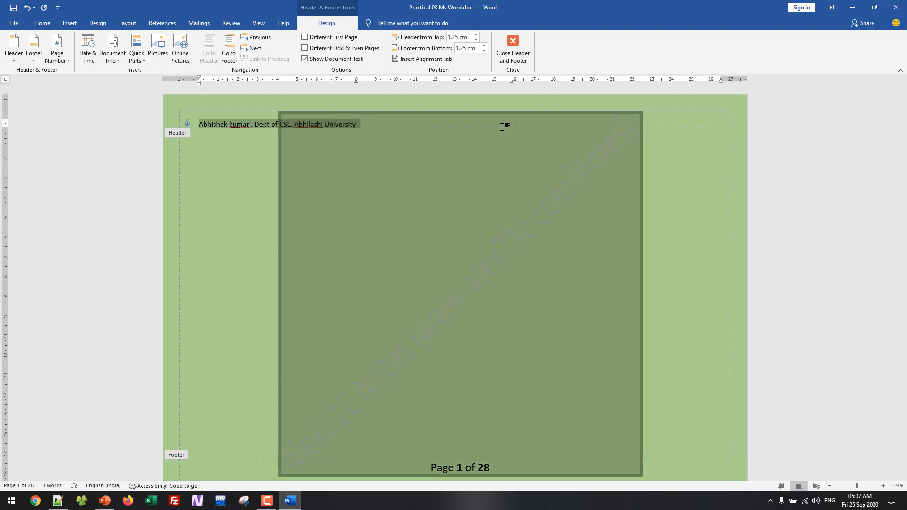
double_click(253, 116)
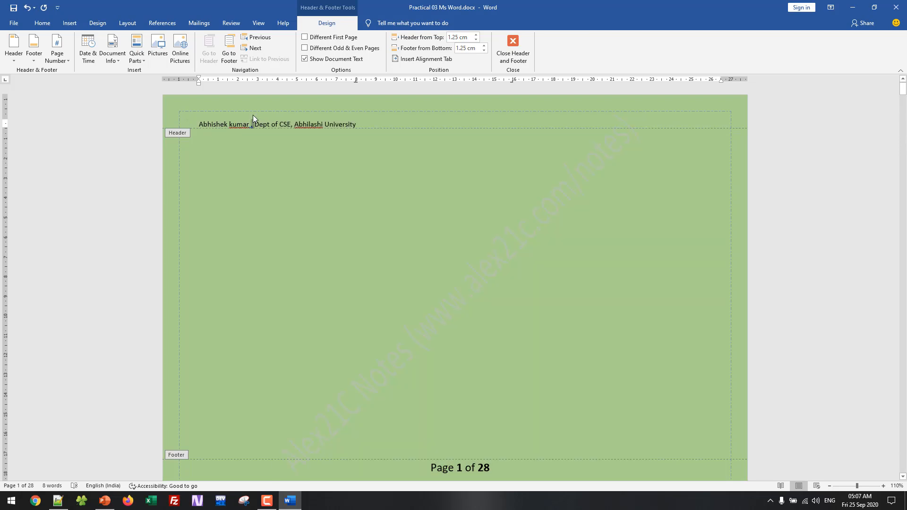
left_click_drag(357, 123, 207, 121)
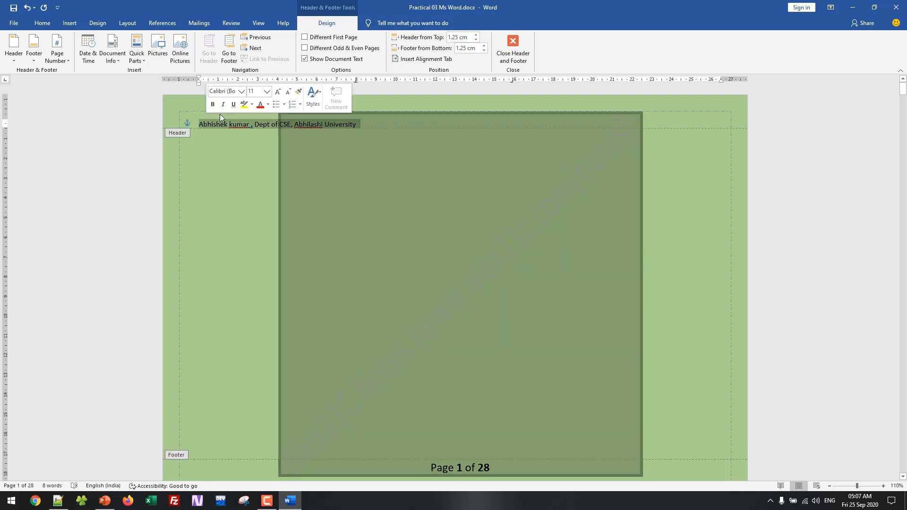
left_click(211, 124)
double_click(210, 124)
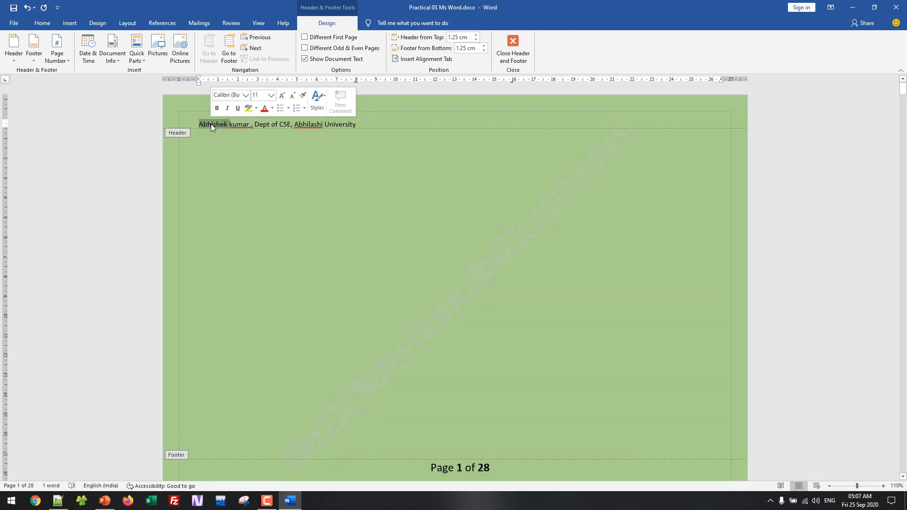
key("ctrl+a")
key("ctrl+r")
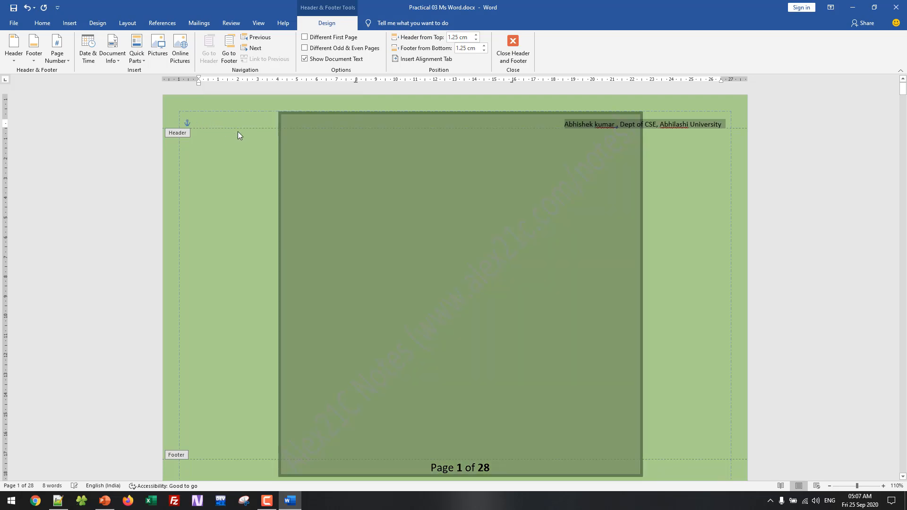
double_click(662, 159)
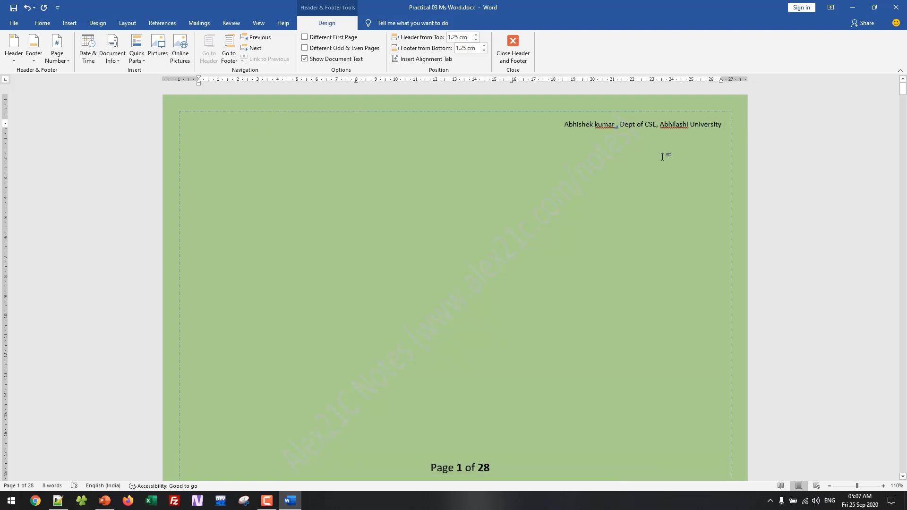
Step: Enlarge the entire header line by several font size increments and close header editing
double_click(579, 122)
left_click_drag(564, 124, 720, 122)
key("ctrl+shift+period")
key("ctrl+shift+period")
key("ctrl+shift+period")
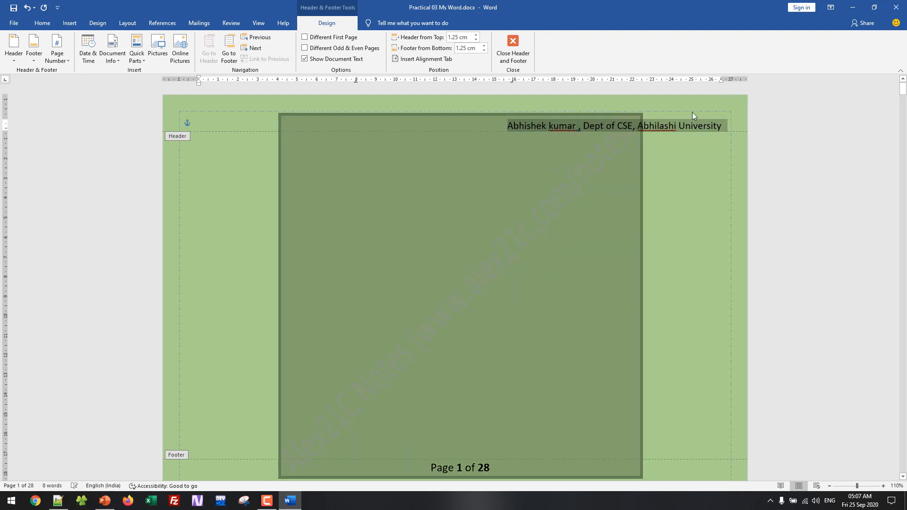
double_click(685, 195)
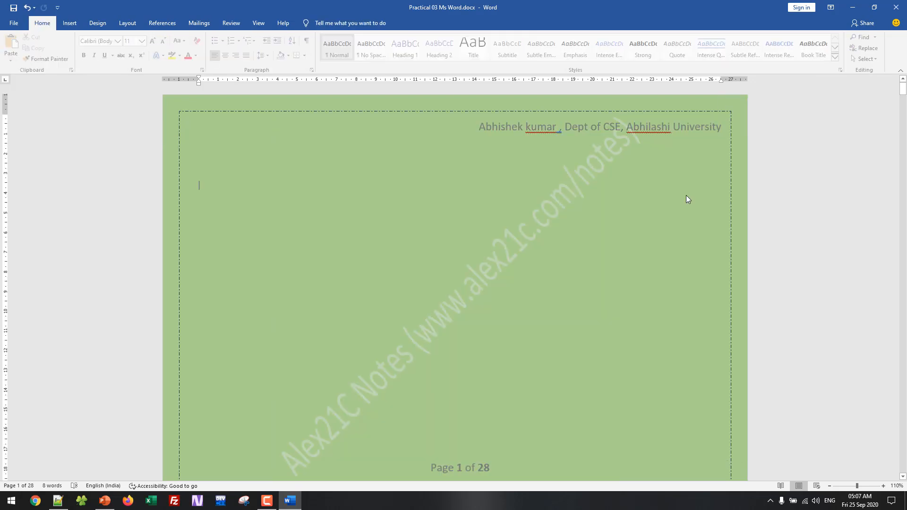
Step: Examine the header text and page numbers on pages 1 to 3 and return to the first page
scroll(694, 199, "down", 3)
scroll(694, 199, "down", 5)
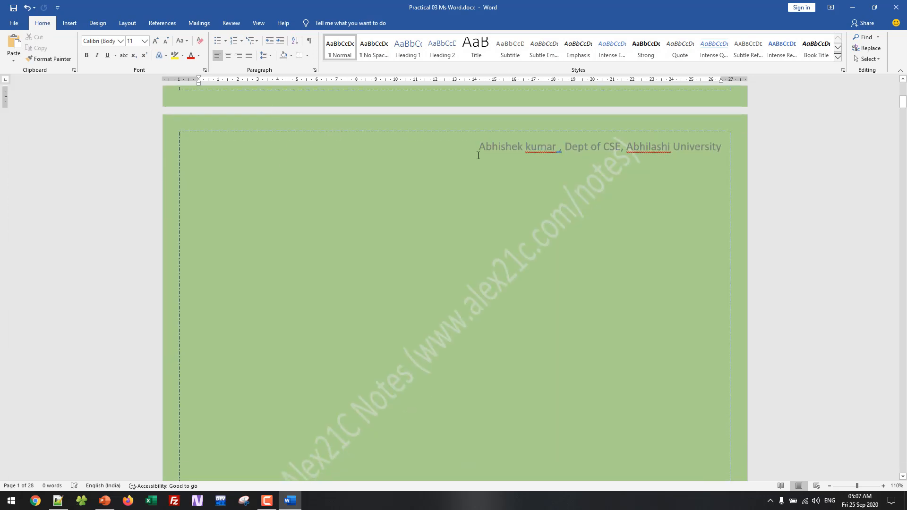
scroll(476, 290, "down", 6)
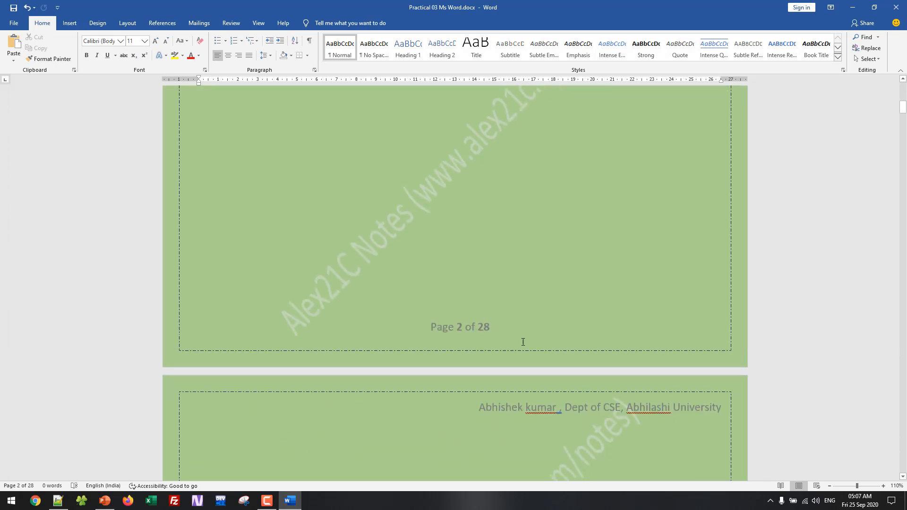
scroll(529, 332, "down", 4)
scroll(522, 327, "up", 4)
scroll(522, 328, "down", 2)
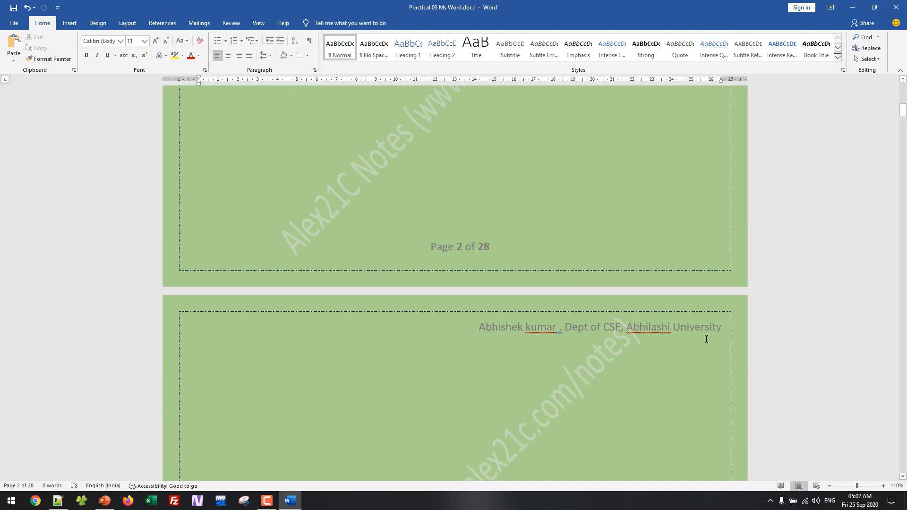
scroll(627, 330, "up", 11)
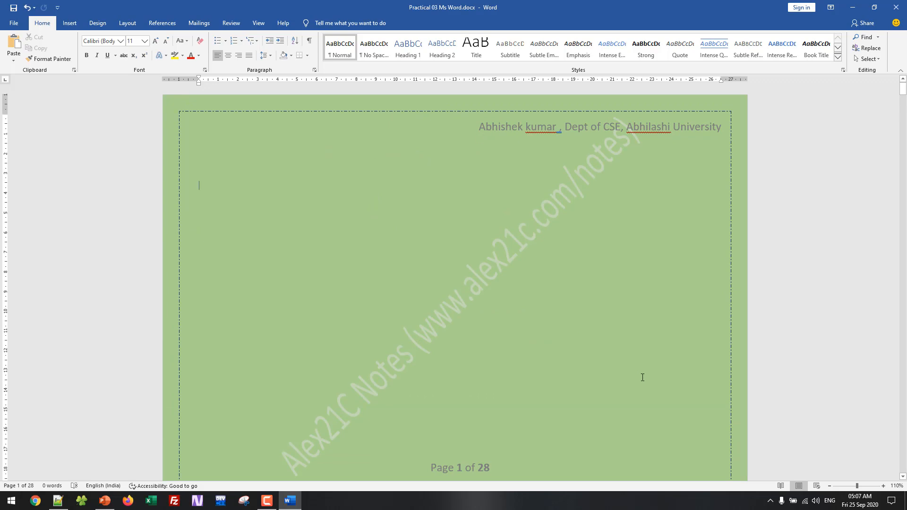
Step: Show the first page's footer and header text in editing mode, and check the page formatting topic list in PowerPoint
double_click(492, 464)
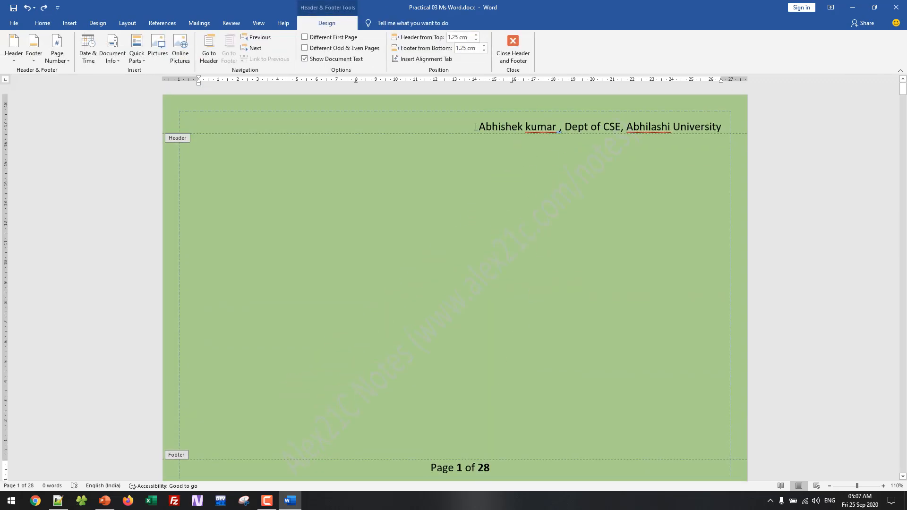
triple_click(476, 127)
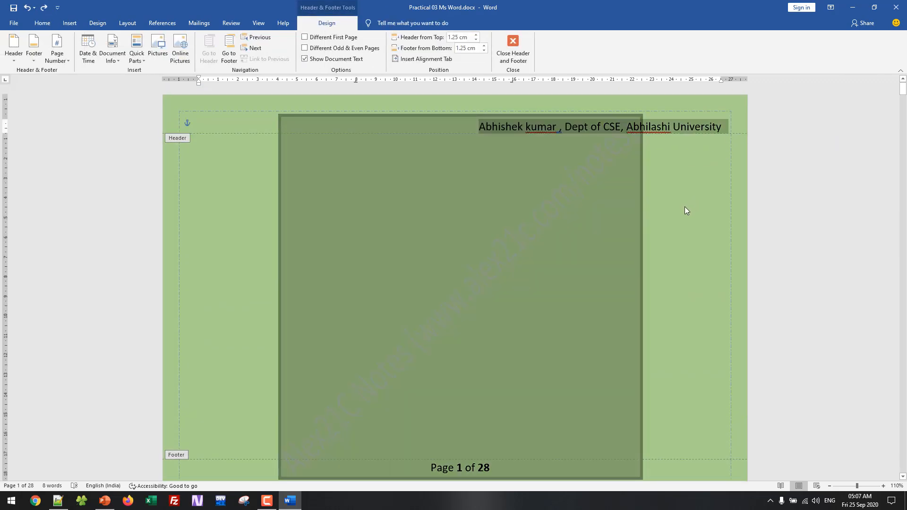
double_click(671, 239)
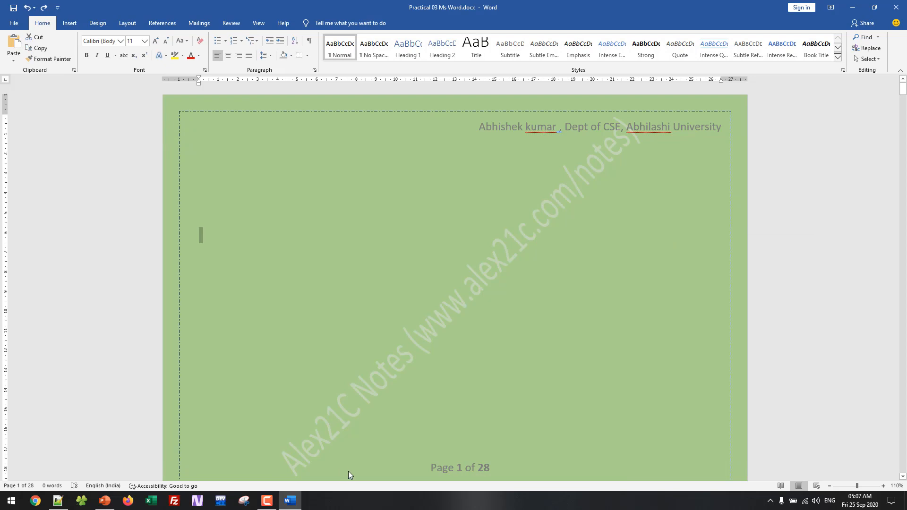
key("alt+Tab")
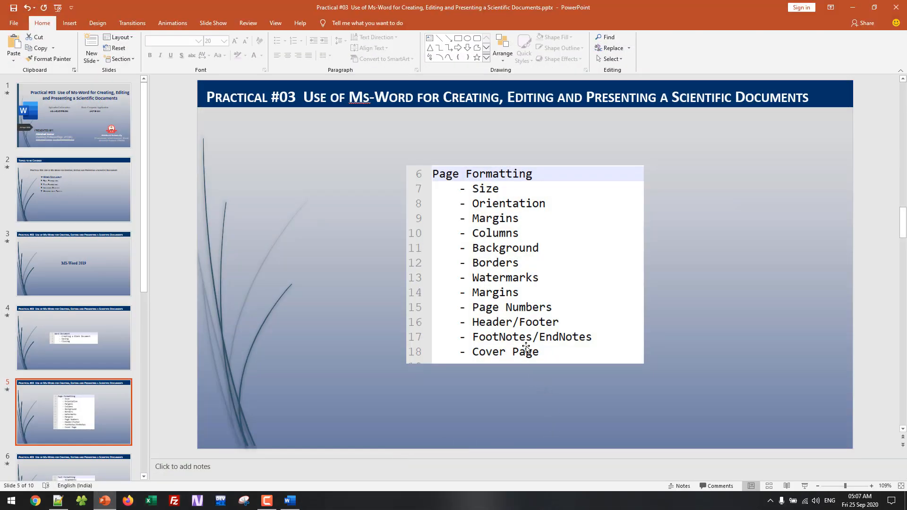
left_click(862, 7)
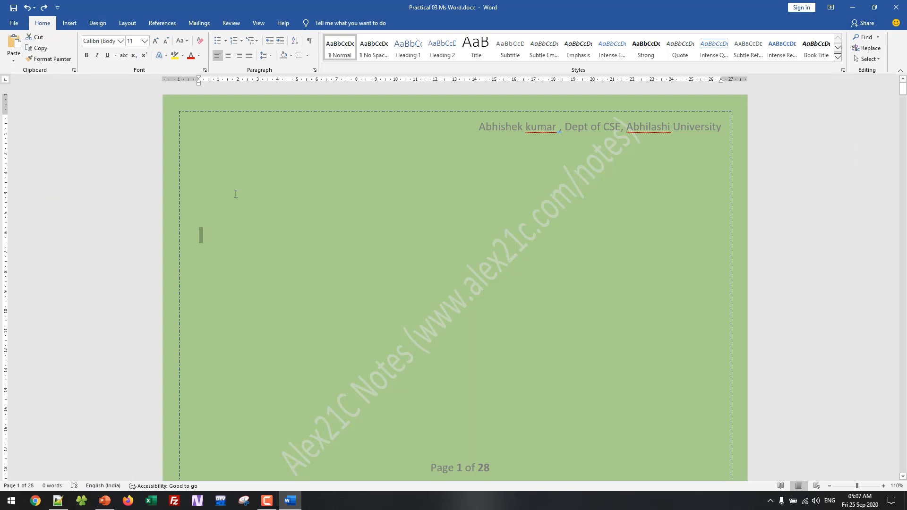
Step: Write on the first page: "Computer is an electronic device, in which we input the data and after processing the data we get the output."
left_click(260, 159)
type("c")
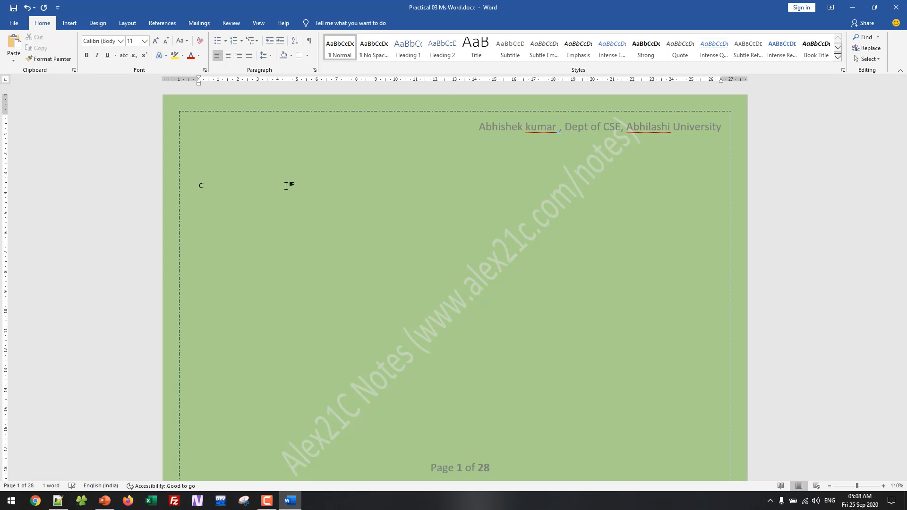
type("omputer is an el")
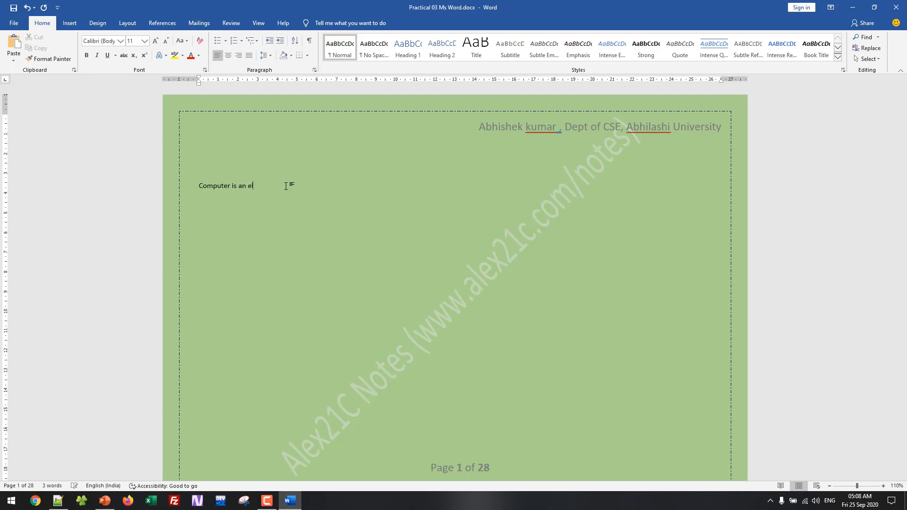
type("ectronic device, in which we input the data and a")
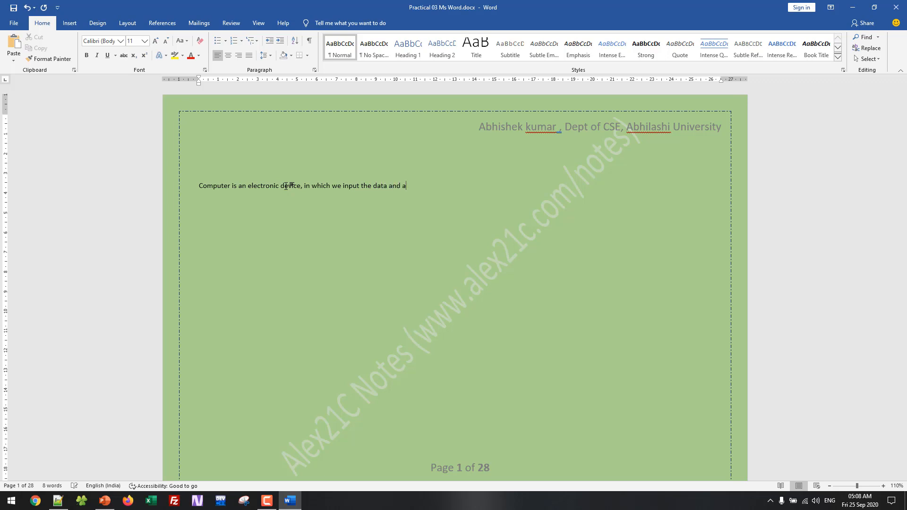
type("fter processing the data ")
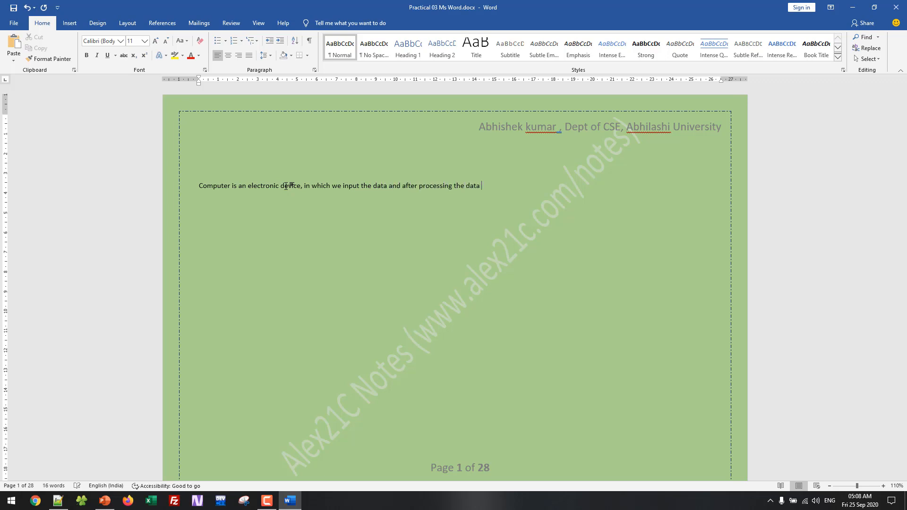
type("we get the output.")
Step: Add a footnote to the computer definition sentence on the first page, reading "From Text Book, Or Wikipedia"
scroll(424, 226, "up", 3)
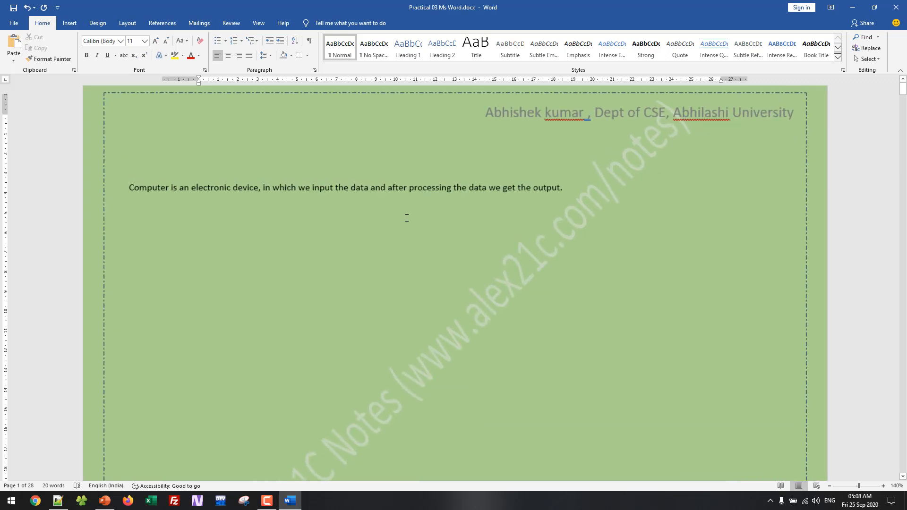
mouse_move(131, 187)
left_mouse_down()
mouse_move(579, 183)
mouse_move(124, 189)
mouse_move(169, 188)
mouse_move(135, 186)
left_mouse_up()
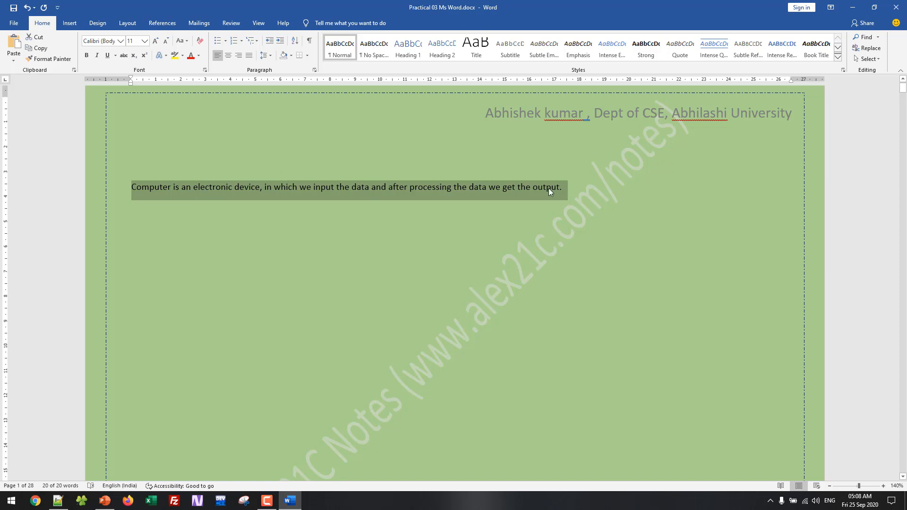
left_click_drag(567, 188, 116, 189)
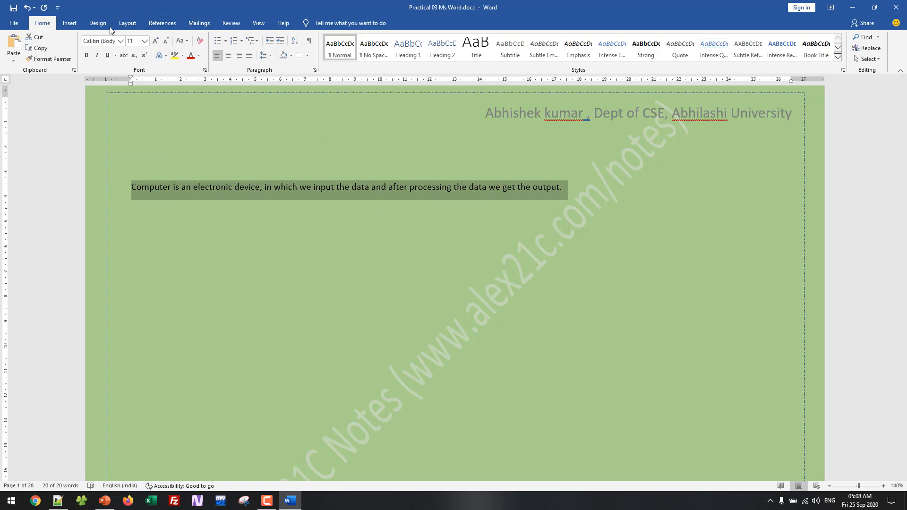
left_click(161, 24)
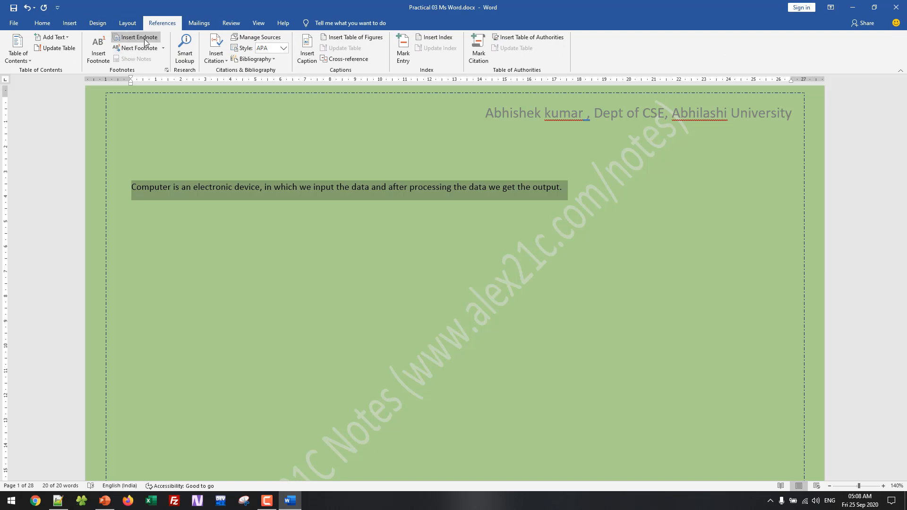
left_click(98, 56)
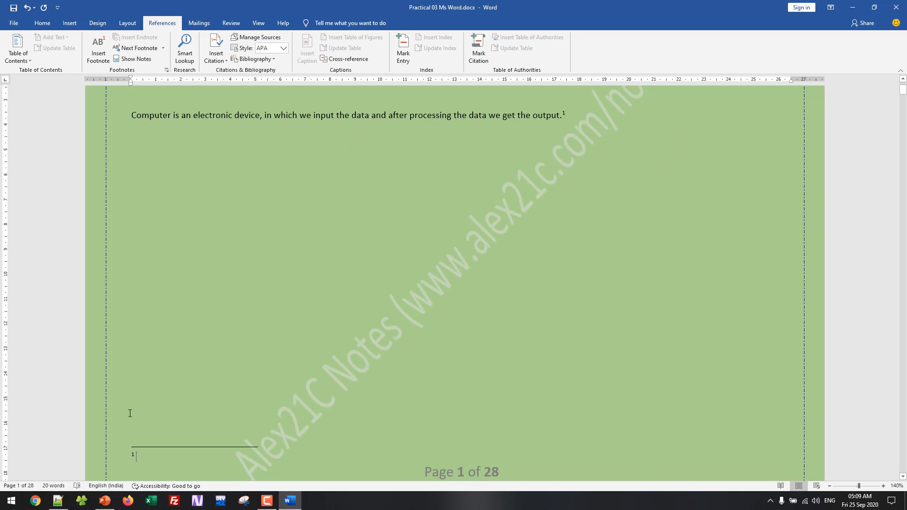
scroll(194, 377, "down", 2)
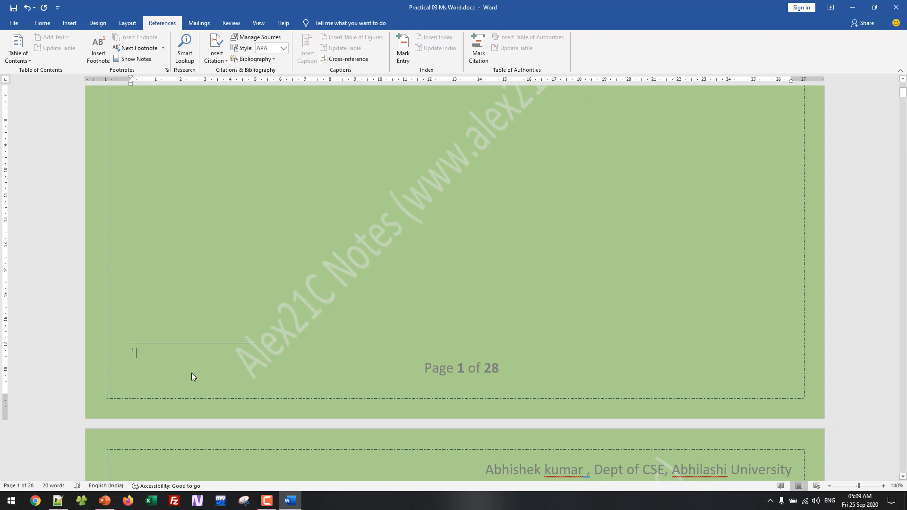
scroll(103, 286, "up", 4)
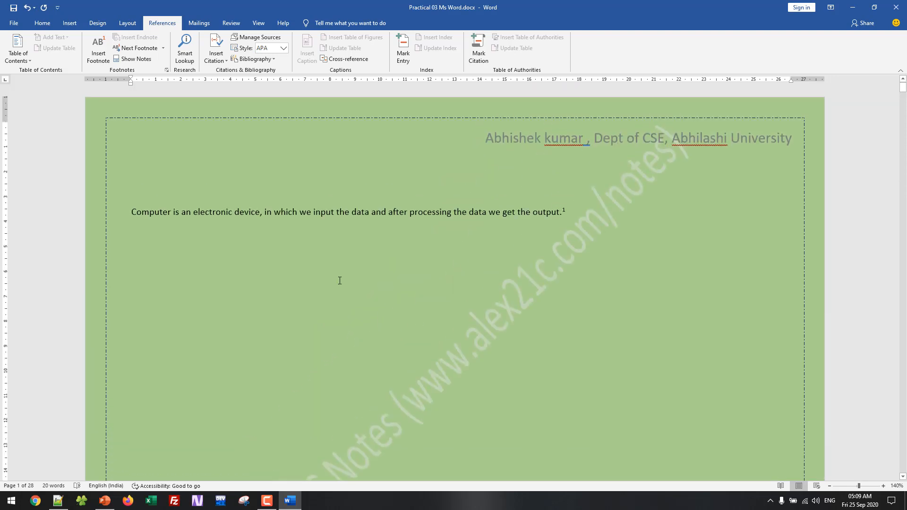
scroll(380, 289, "down", 2)
type("From Te")
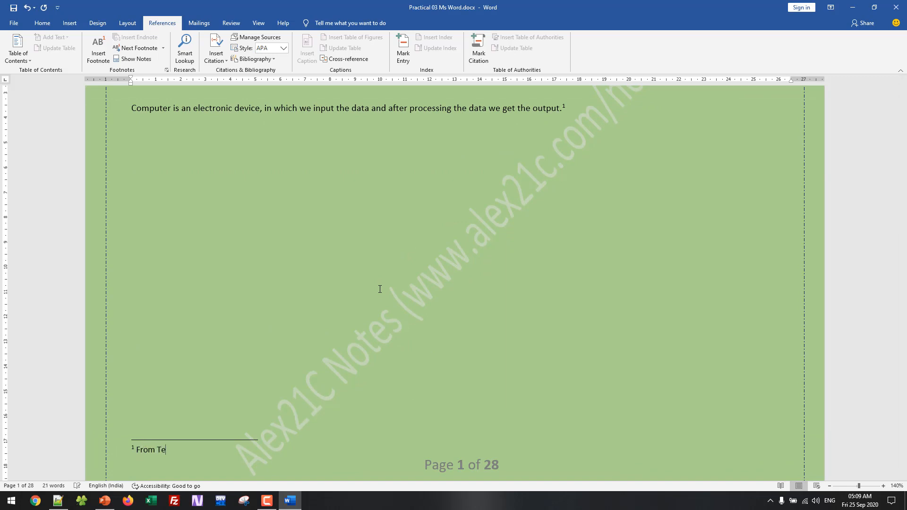
type("xt Book, Or Wikipedia")
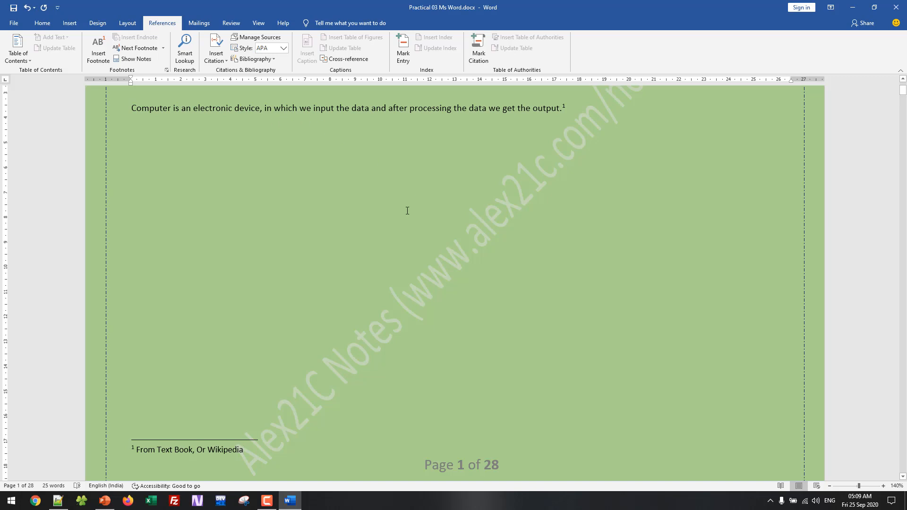
Step: Insert filler text in parentheses after "input the data" in the definition sentence and delete it again
left_click_drag(352, 106, 369, 106)
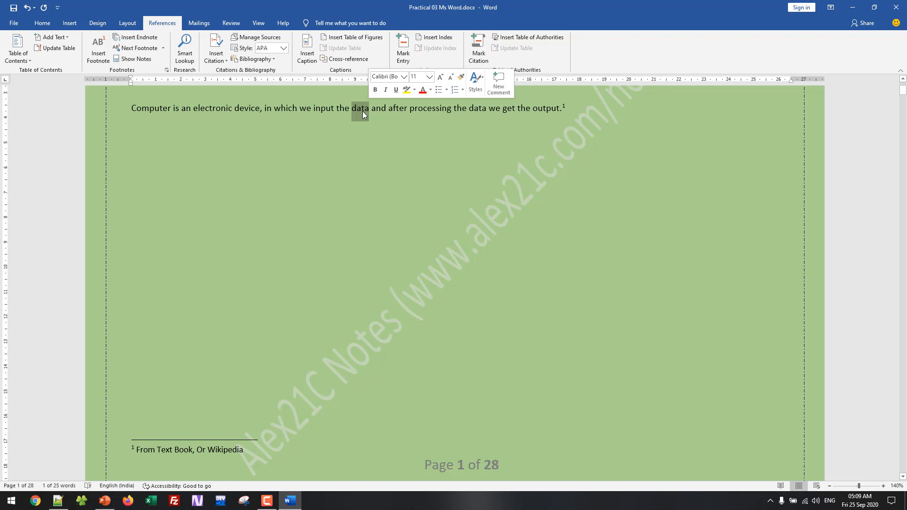
left_click(370, 113)
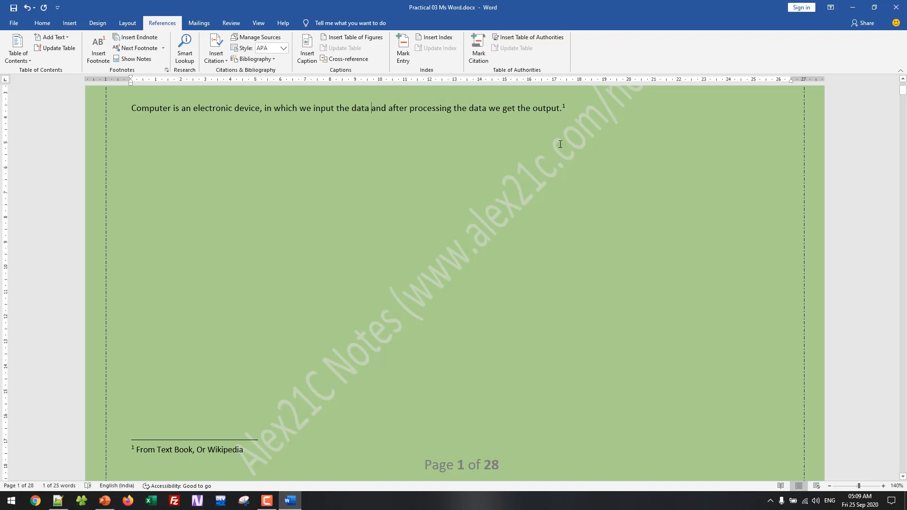
type("()ajfklajsfljas;lfjasljflsajfsajfjsa")
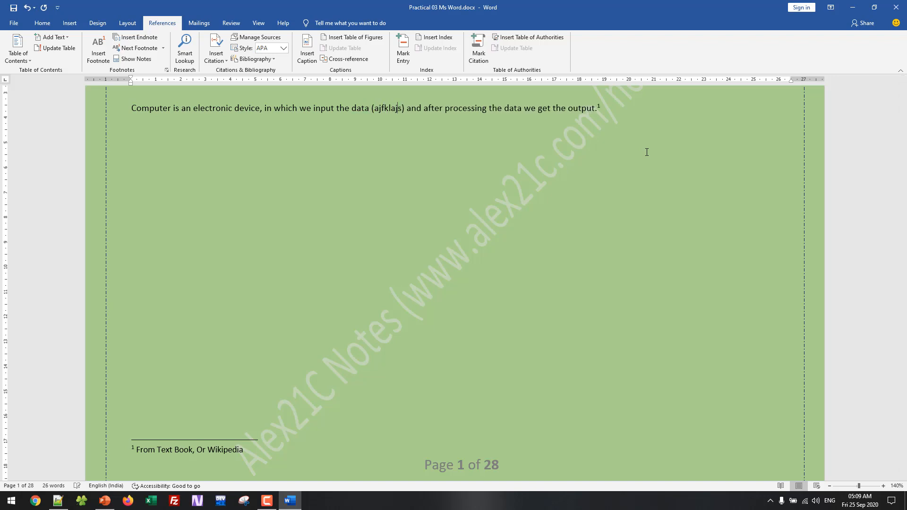
type("fd")
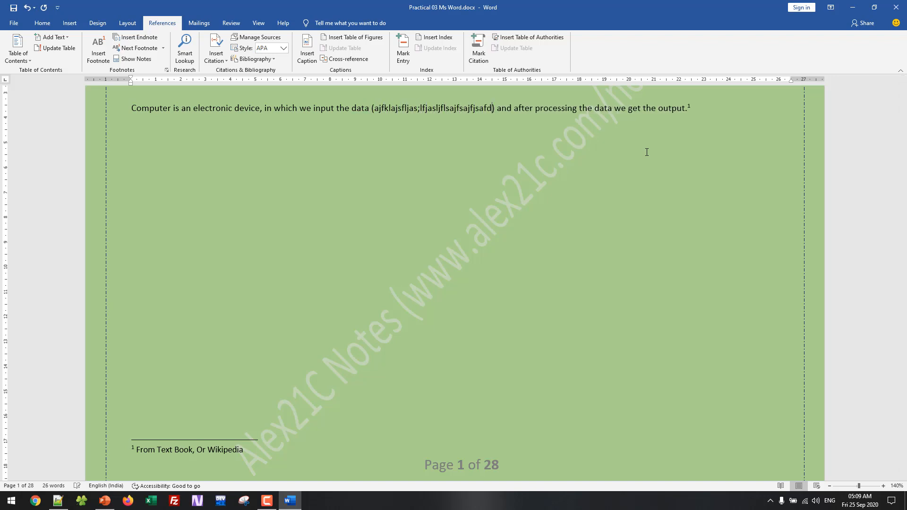
key("ctrl+shift+Left")
key("ctrl+shift+Left")
key("ctrl+shift+Left")
key("shift+Left")
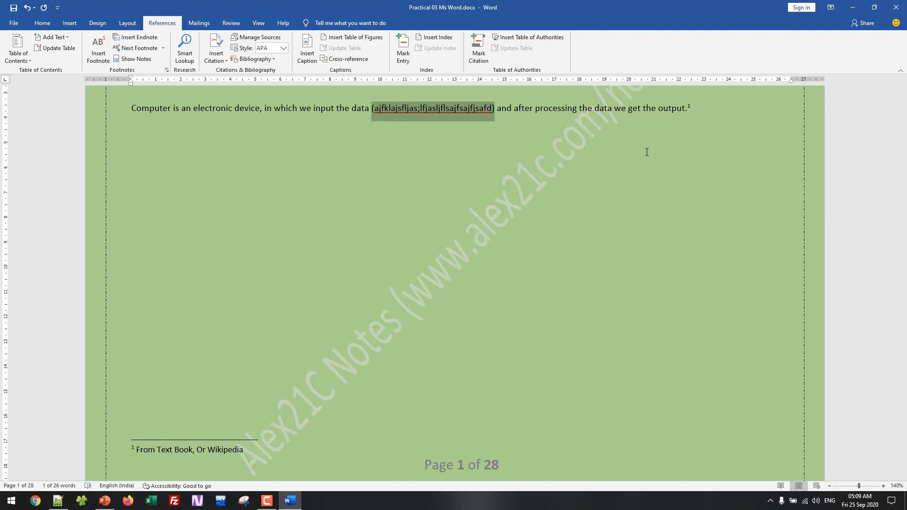
key("BackSpace")
key("BackSpace")
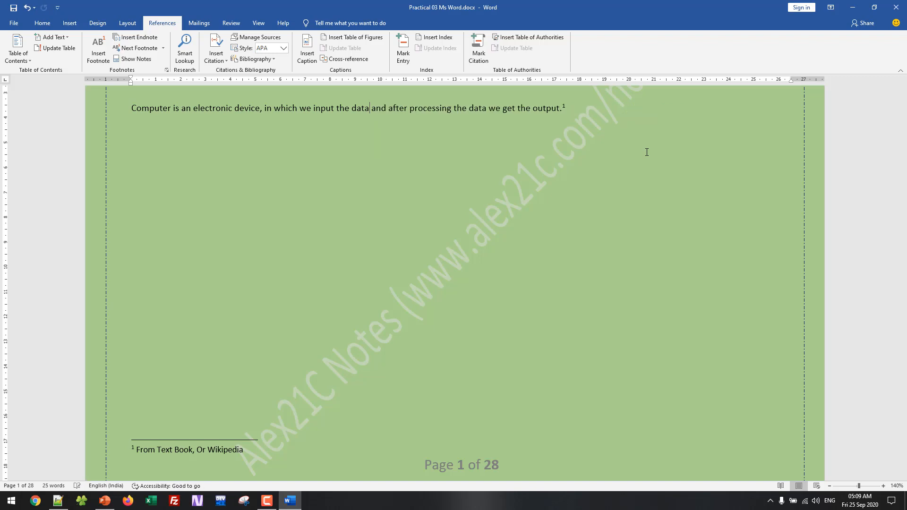
Step: Add a footnote to the first "data" reading "Data is the collection of row facts and figures, like numbers, grapihcs, images, etc."
key("ctrl+shift+Left")
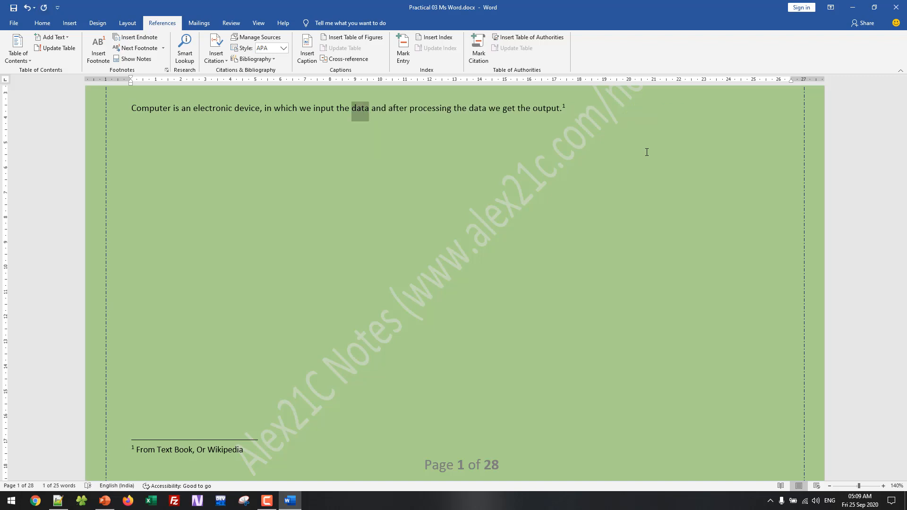
double_click(150, 108)
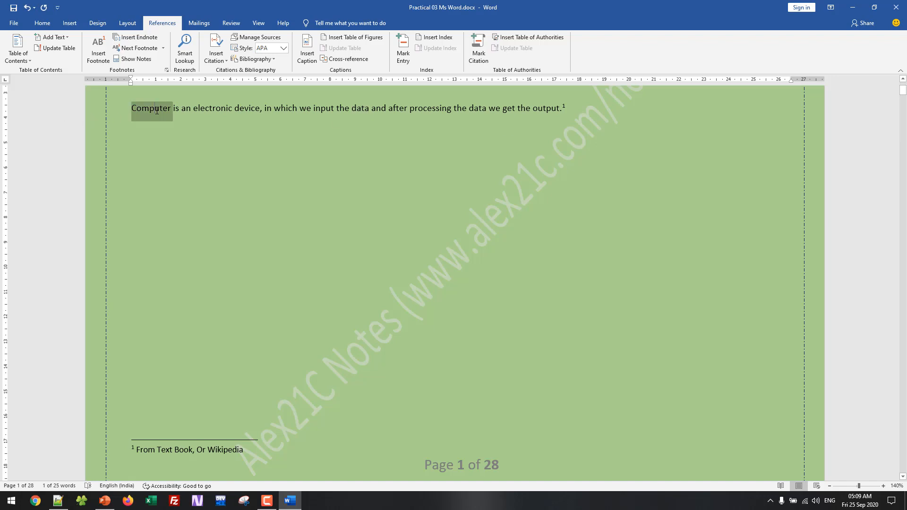
left_click(235, 107)
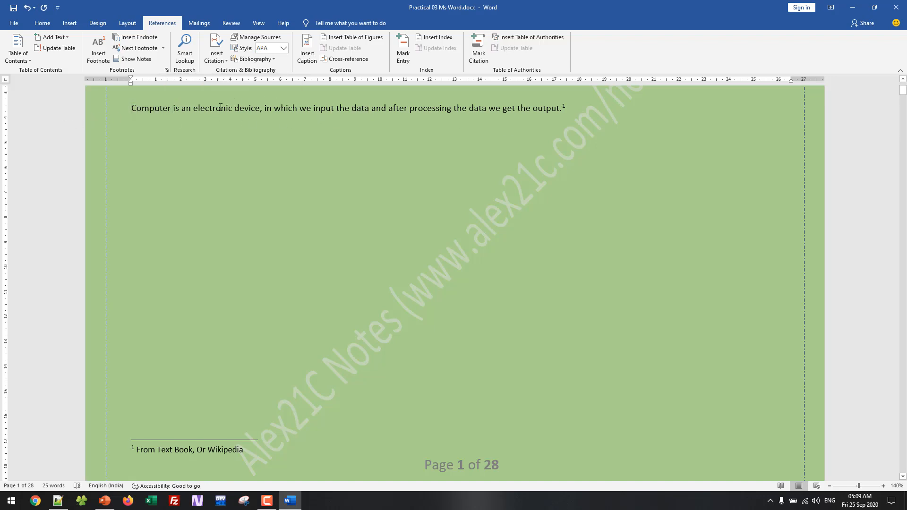
double_click(361, 109)
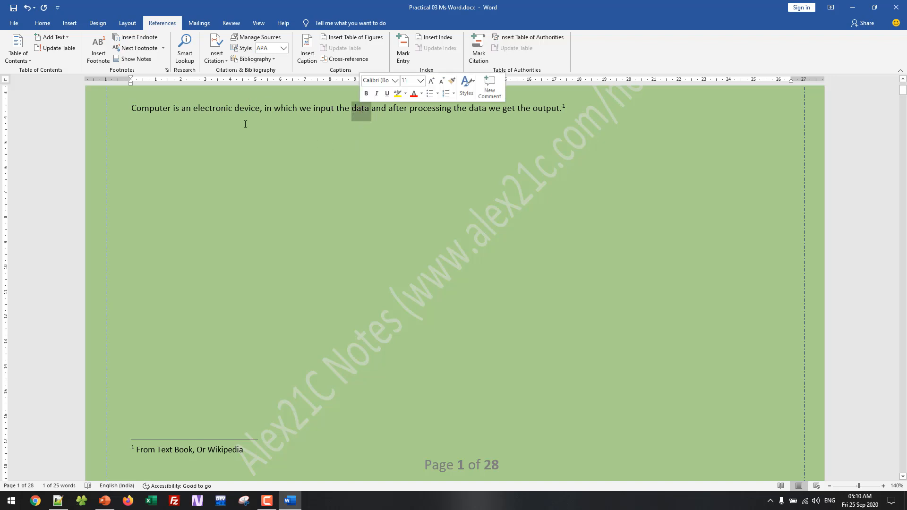
left_click(94, 59)
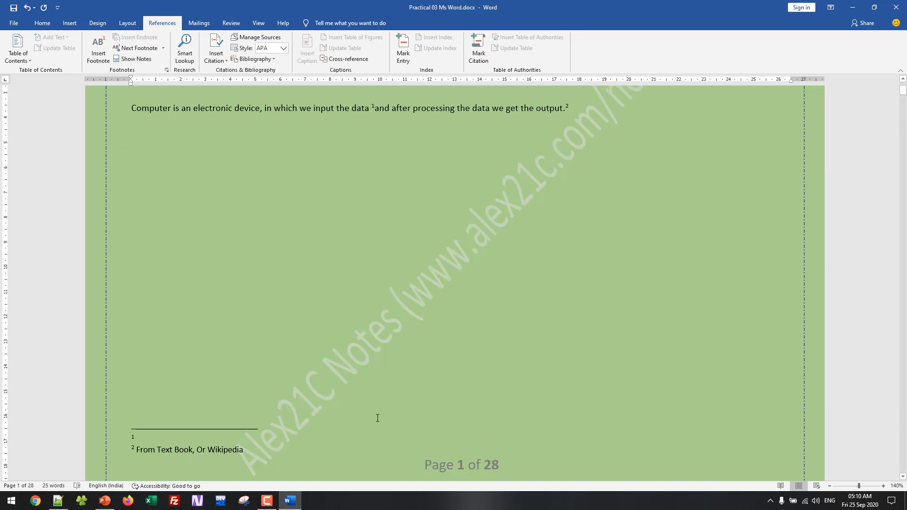
type("Data is ")
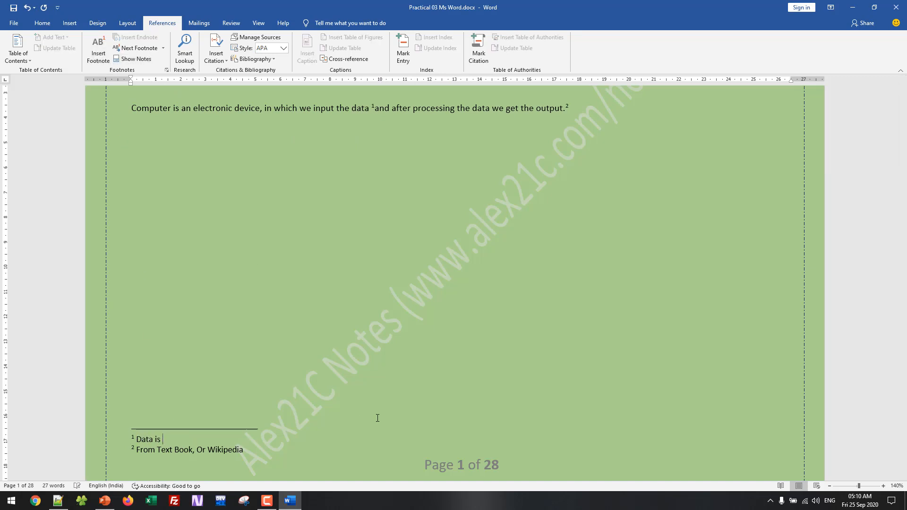
type("the collection of row facts and figures, like numbers")
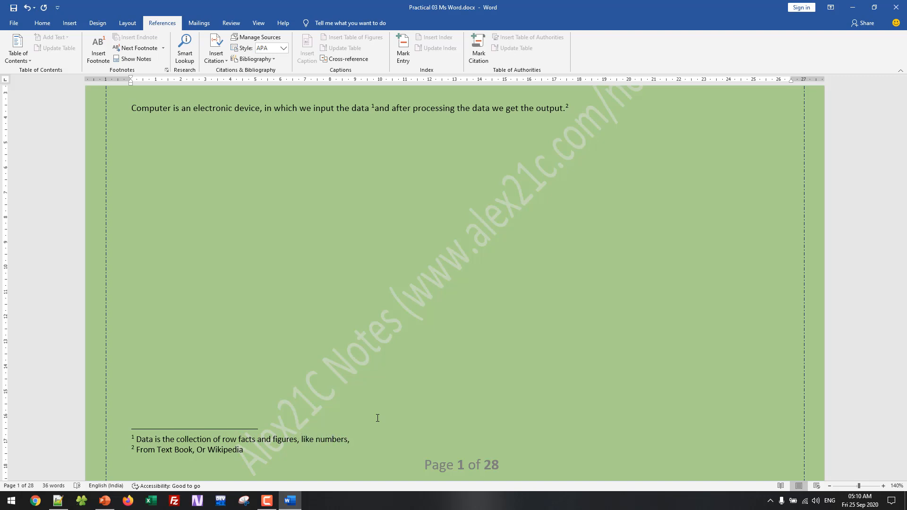
type(", grapihcs, images, etc.")
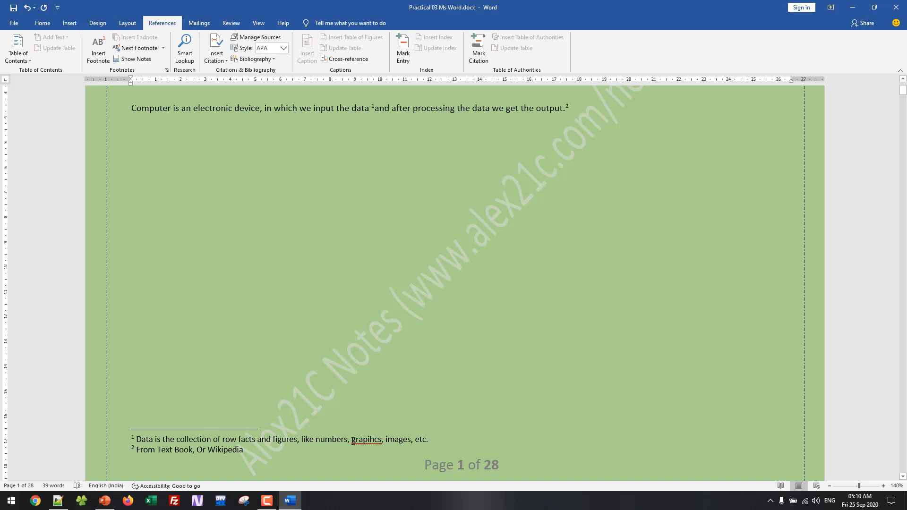
Step: Correct the misspelled word "grapihcs" in the data footnote to "graphics" using the spelling suggestion
scroll(379, 432, "up", 1, "ctrl")
scroll(380, 432, "up", 11, "ctrl")
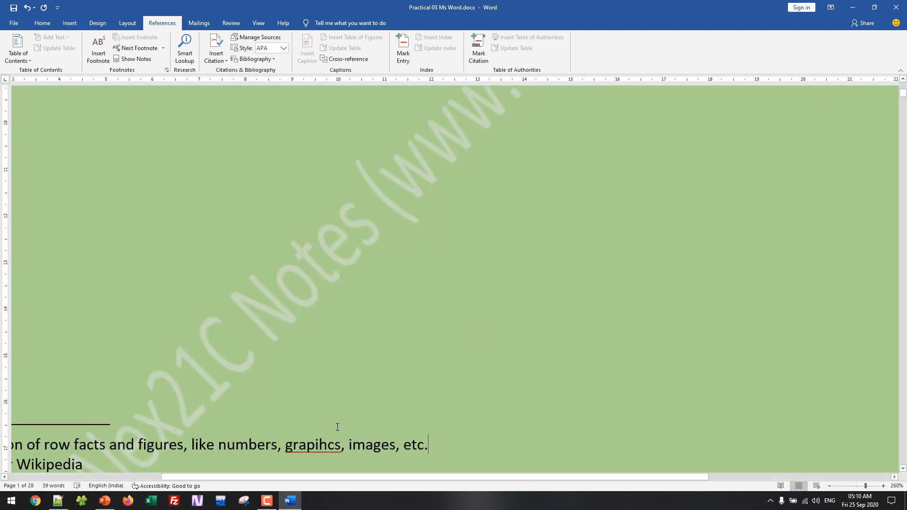
scroll(330, 411, "down", 4)
left_click_drag(289, 258, 334, 255)
left_click(307, 253)
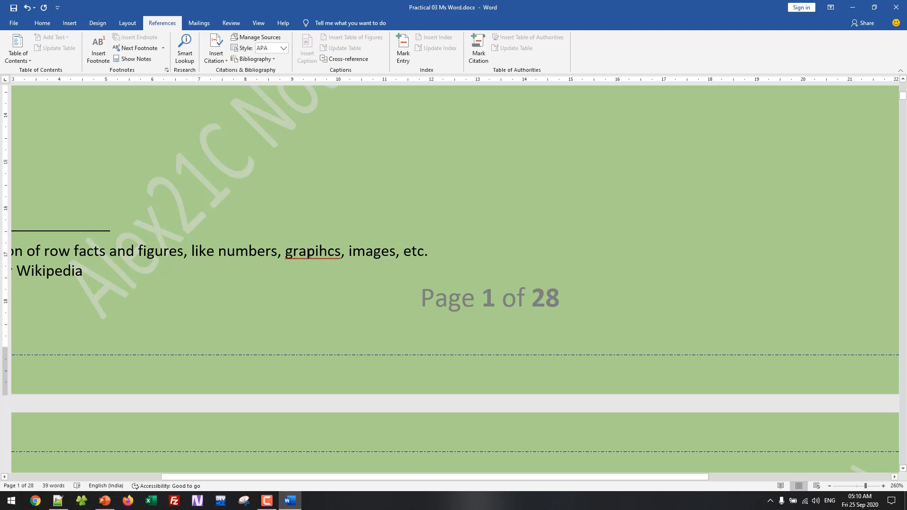
left_click_drag(341, 254, 288, 255)
left_click(298, 256)
right_click(316, 251)
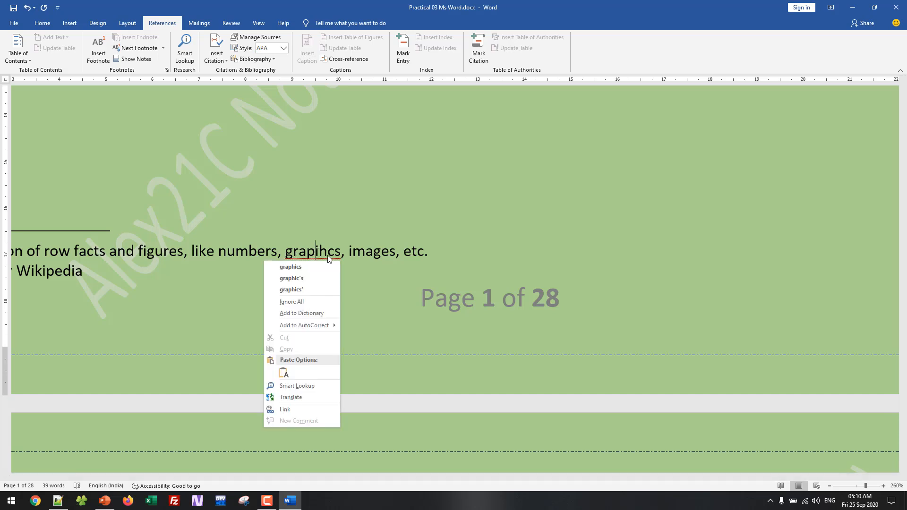
left_click(301, 267)
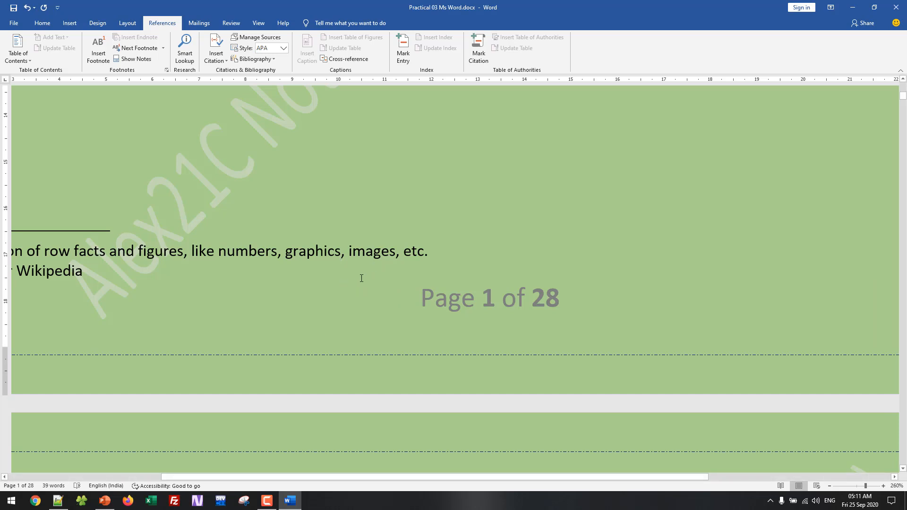
Step: Examine the two footnote references in the definition sentence and match each with its note at the foot of the first page
scroll(418, 214, "down", 9)
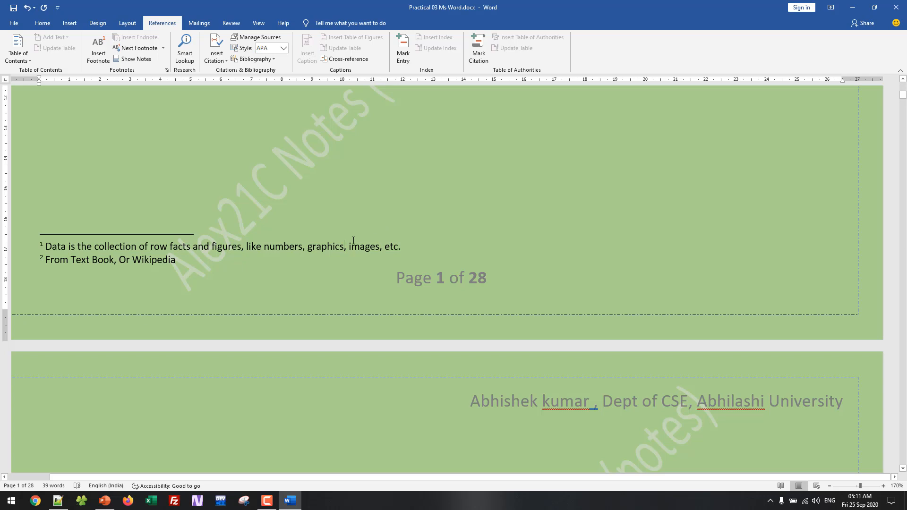
scroll(353, 241, "up", 9)
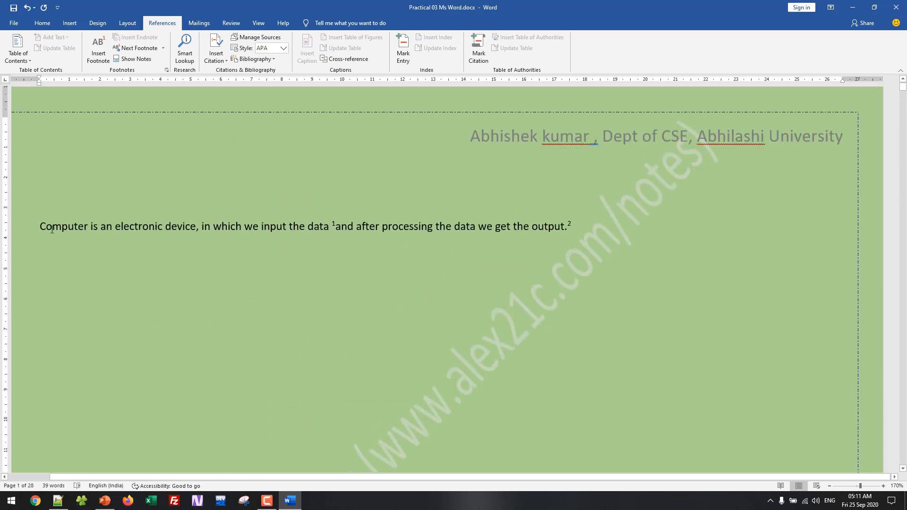
left_click_drag(38, 228, 574, 229)
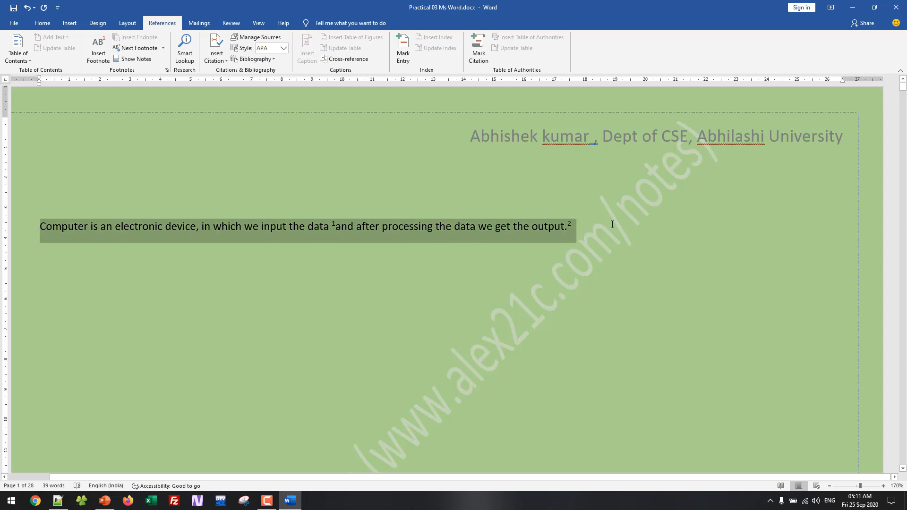
left_click(299, 230)
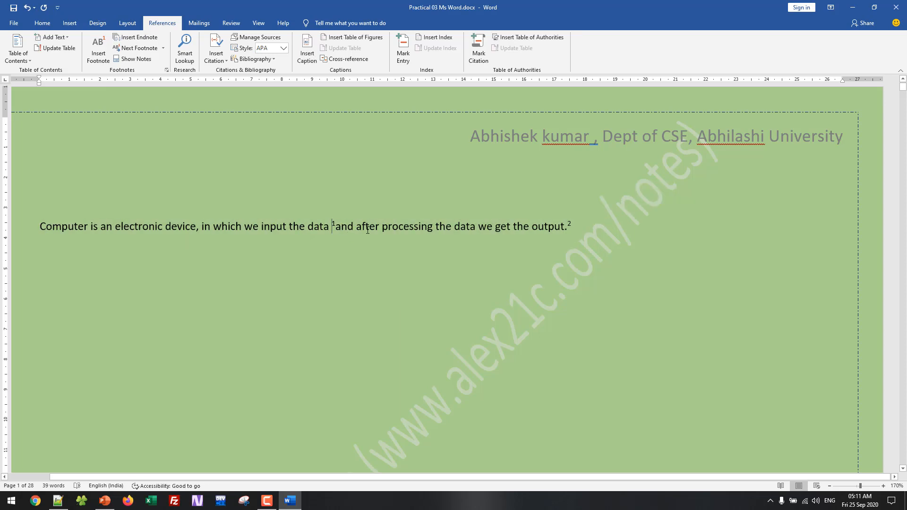
scroll(356, 237, "down", 5)
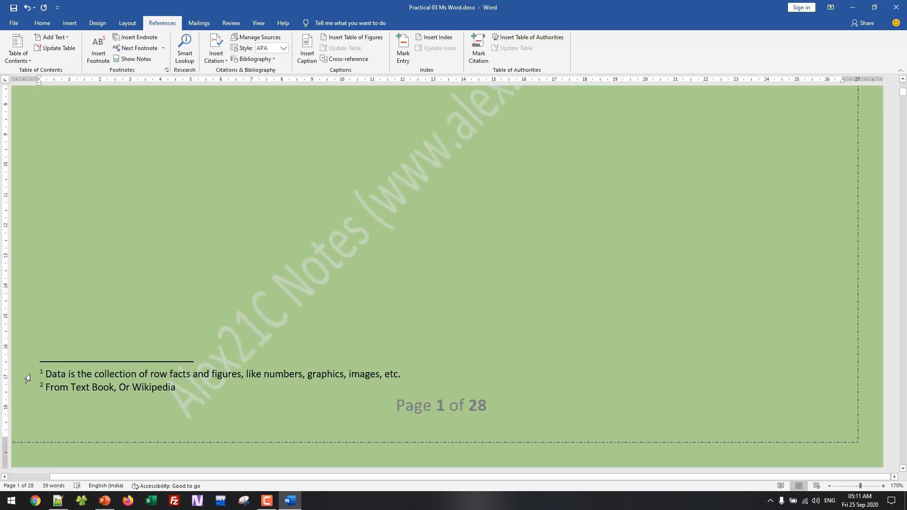
left_click_drag(46, 375, 210, 376)
scroll(540, 231, "up", 5)
left_click(571, 226)
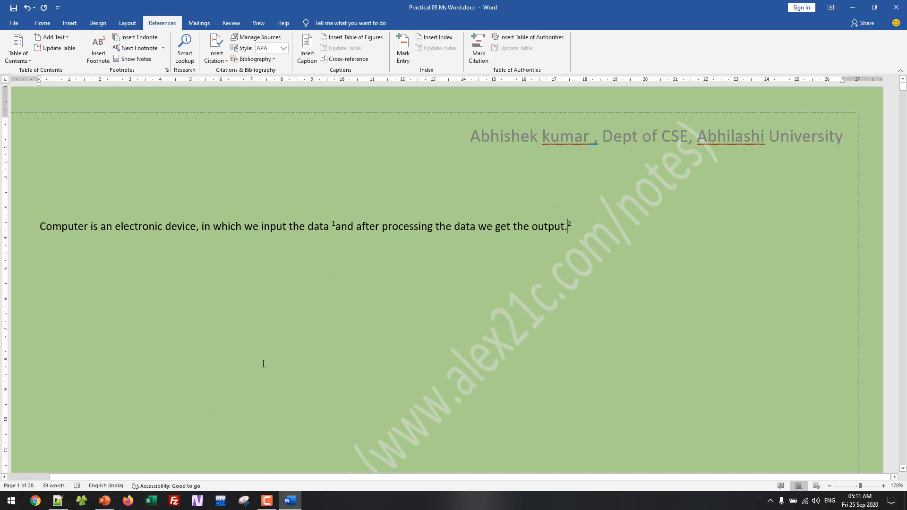
scroll(267, 359, "down", 5)
left_click_drag(46, 388, 176, 387)
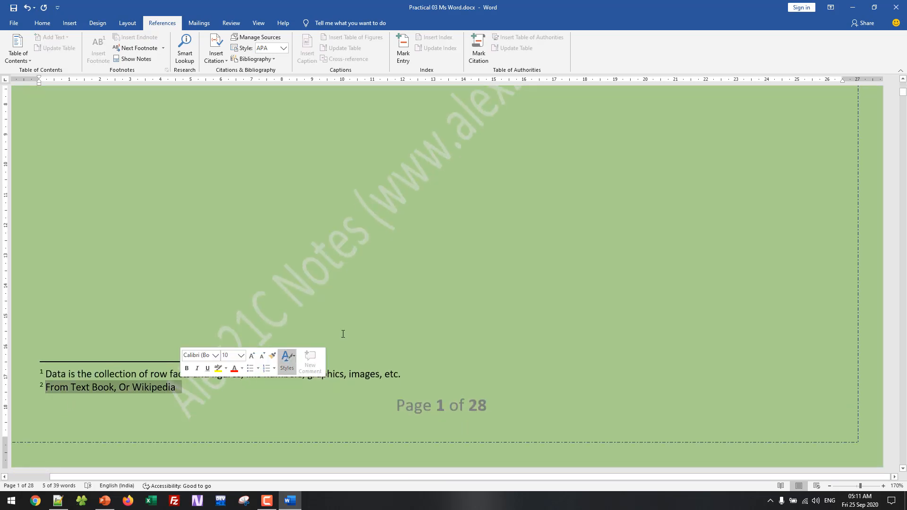
scroll(373, 297, "up", 5)
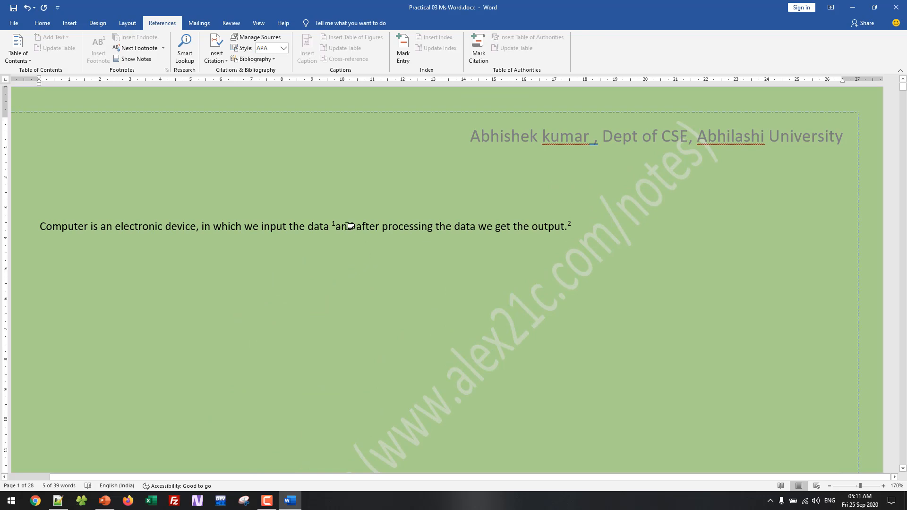
Step: Compare the first page's footnotes with its page footer by entering the footer area and returning to the body text
scroll(356, 230, "down", 4, "ctrl")
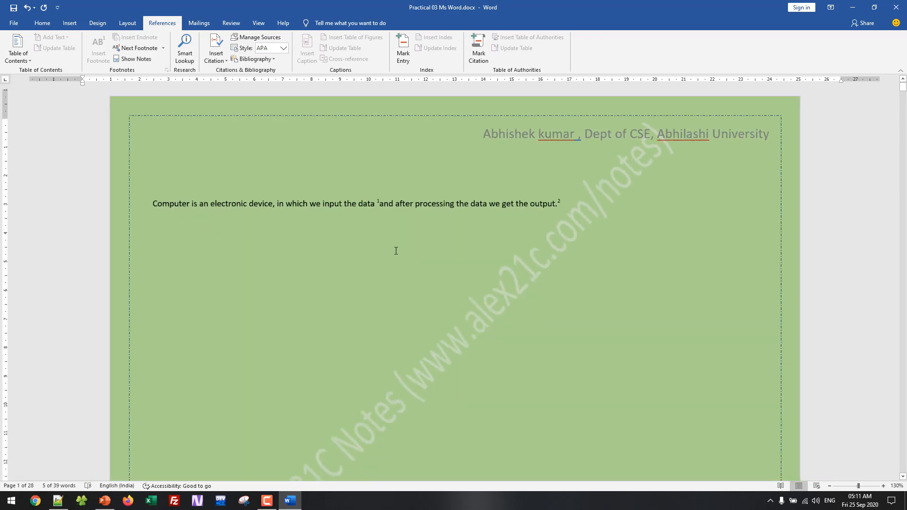
scroll(378, 274, "down", 5)
scroll(366, 293, "down", 1)
double_click(294, 353)
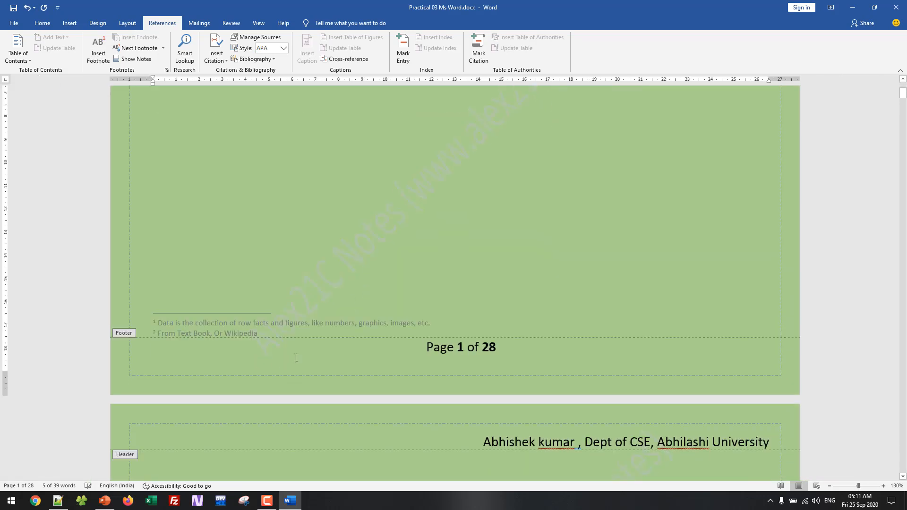
double_click(353, 277)
scroll(354, 277, "up", 5)
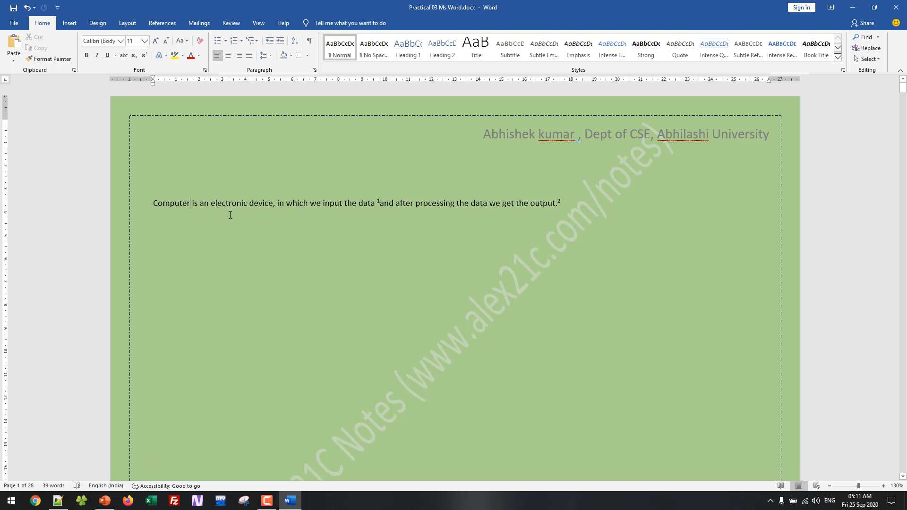
Step: Add an endnote to the word "Computer" in the definition sentence reading "Lorem ipsum dolor set amet."
double_click(171, 198)
left_click(169, 27)
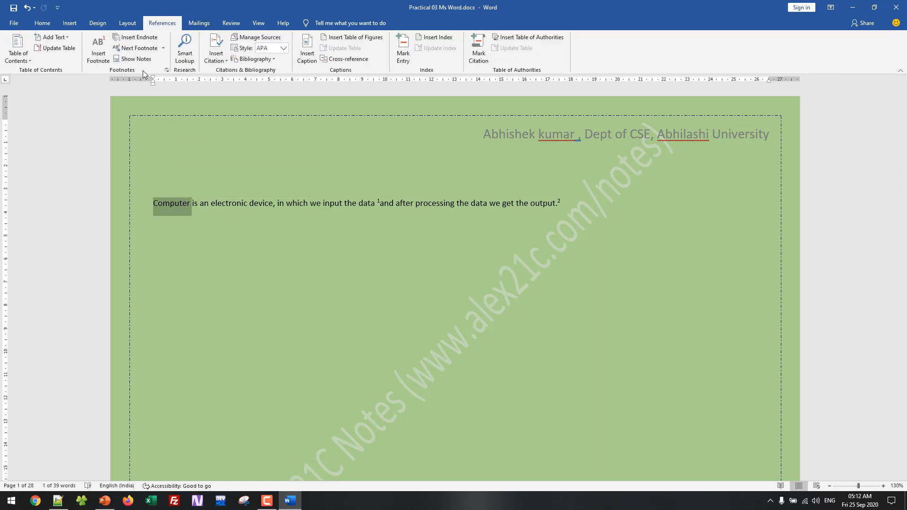
left_click(137, 36)
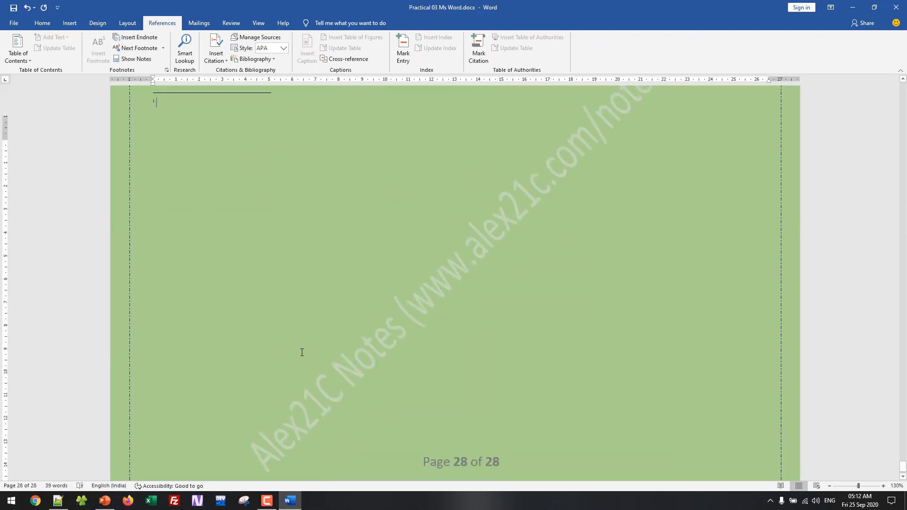
scroll(108, 318, "up", 4)
scroll(163, 354, "up", 7, "ctrl")
scroll(133, 347, "up", 6, "ctrl")
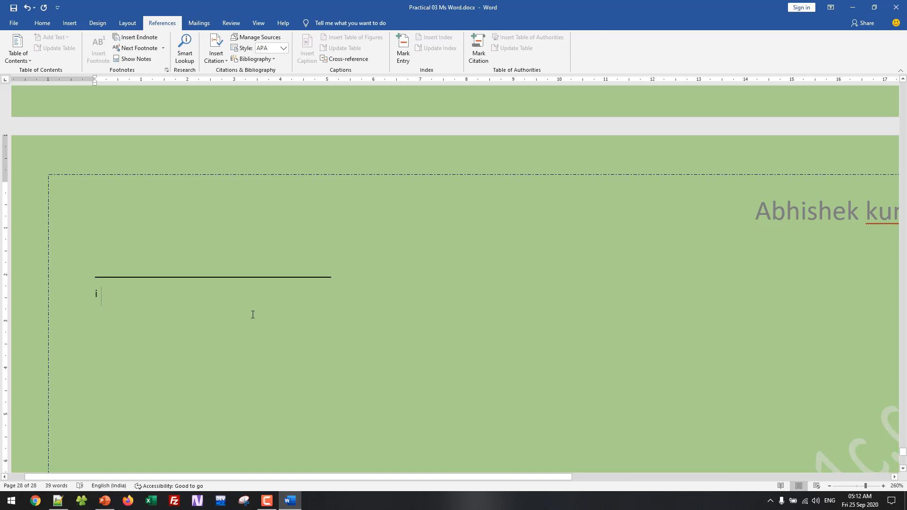
type("Lorem ipsumdolor s")
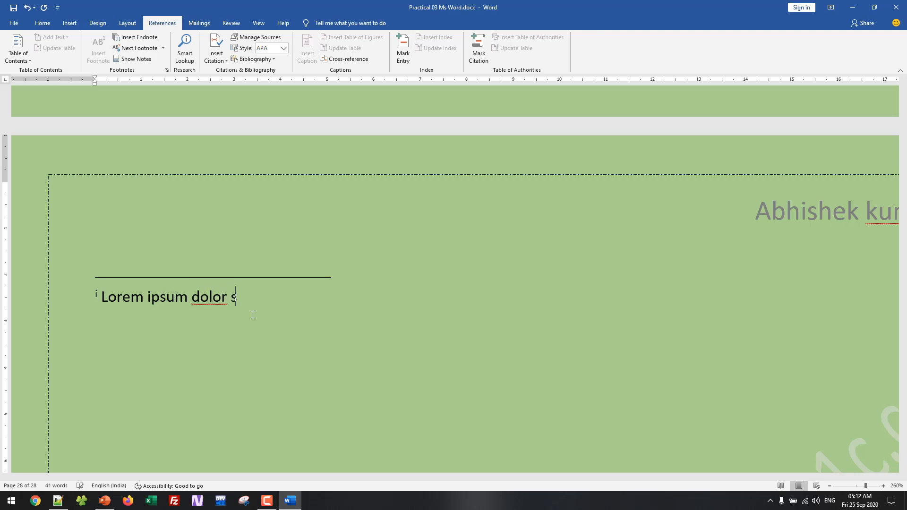
type("et amet.")
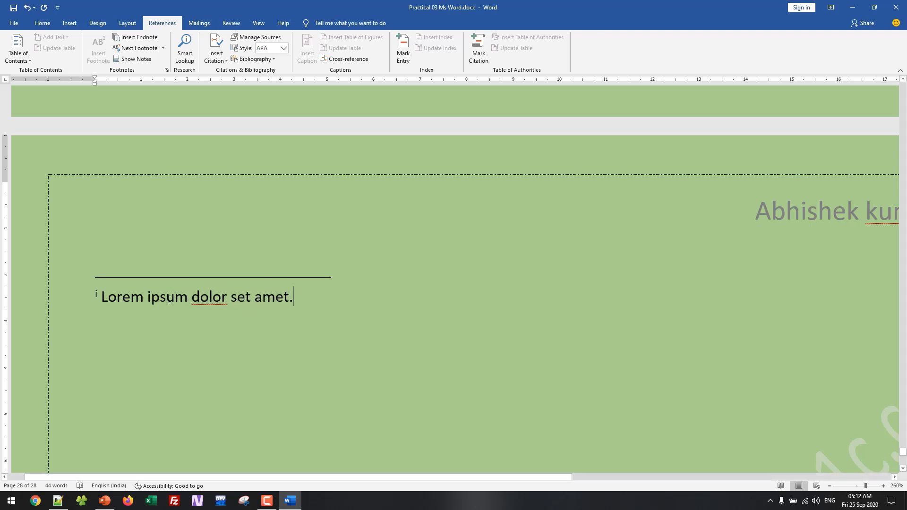
Step: Examine the endnote's placement and text on the last page of the document
scroll(296, 321, "down", 12)
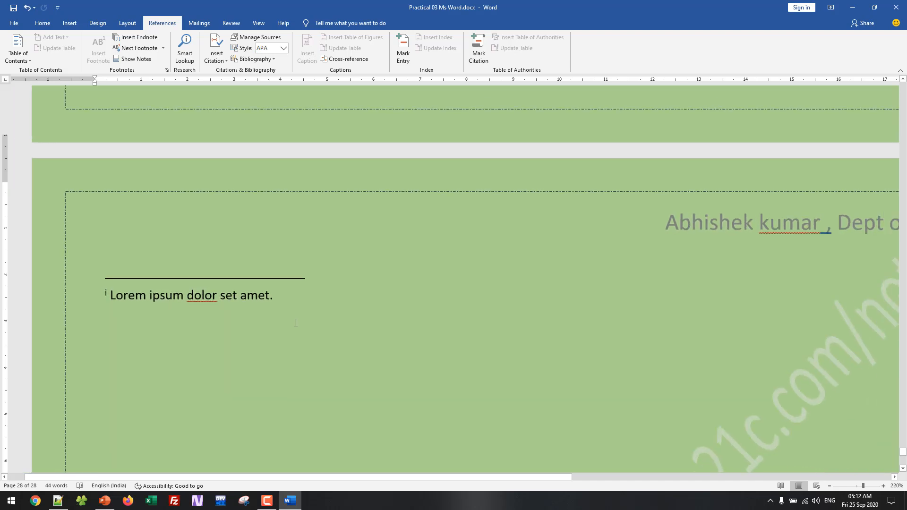
scroll(378, 360, "down", 6)
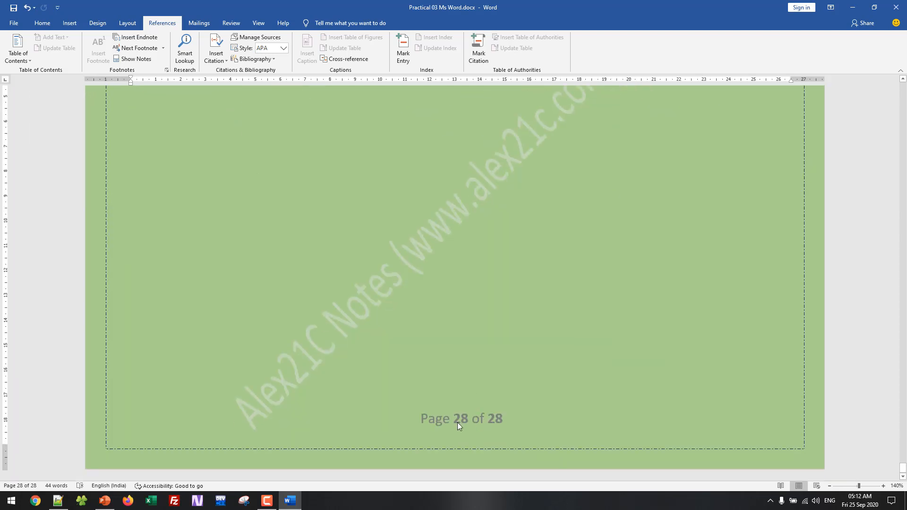
scroll(442, 415, "up", 8)
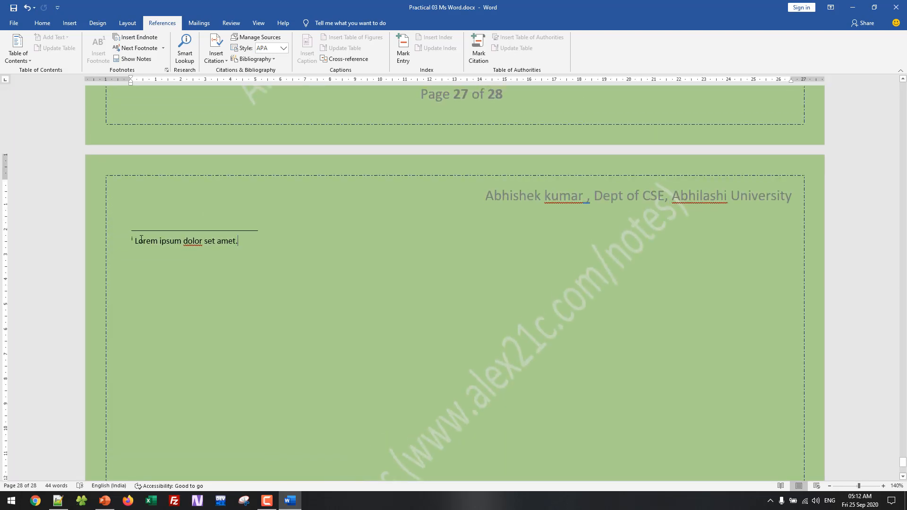
left_click_drag(134, 241, 243, 239)
left_click(115, 253)
scroll(116, 253, "up", 10)
scroll(126, 248, "up", 5)
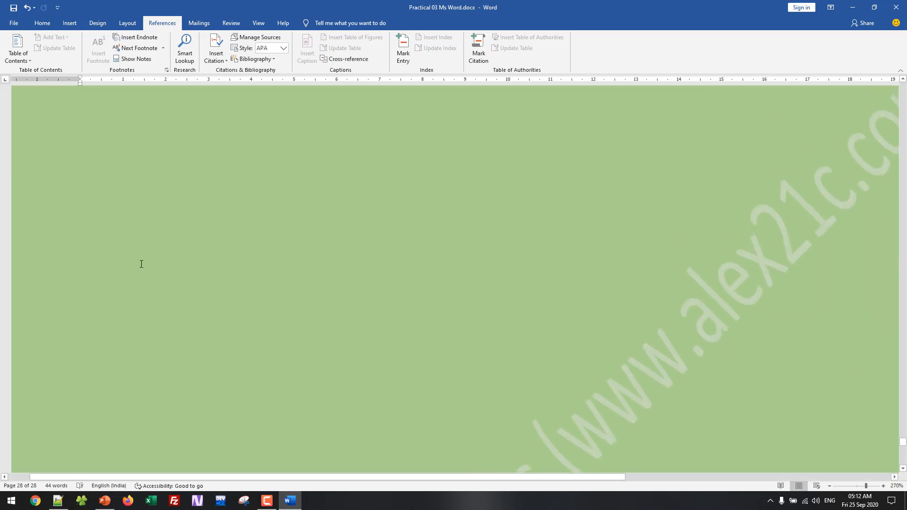
scroll(236, 277, "down", 6)
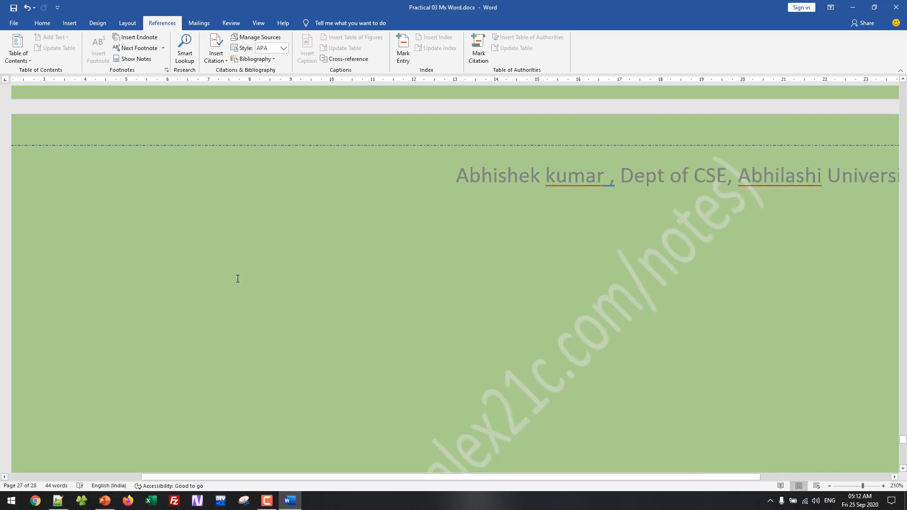
scroll(200, 296, "down", 8)
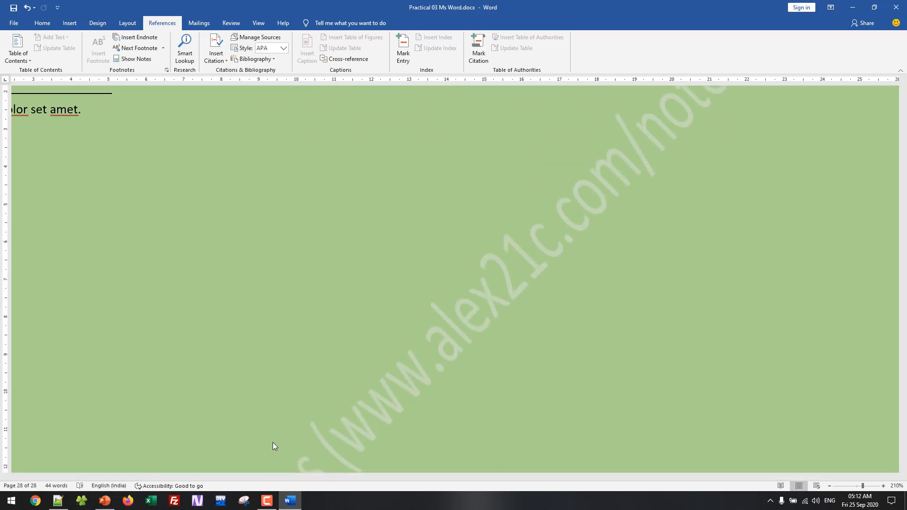
left_click_drag(761, 477, 625, 477)
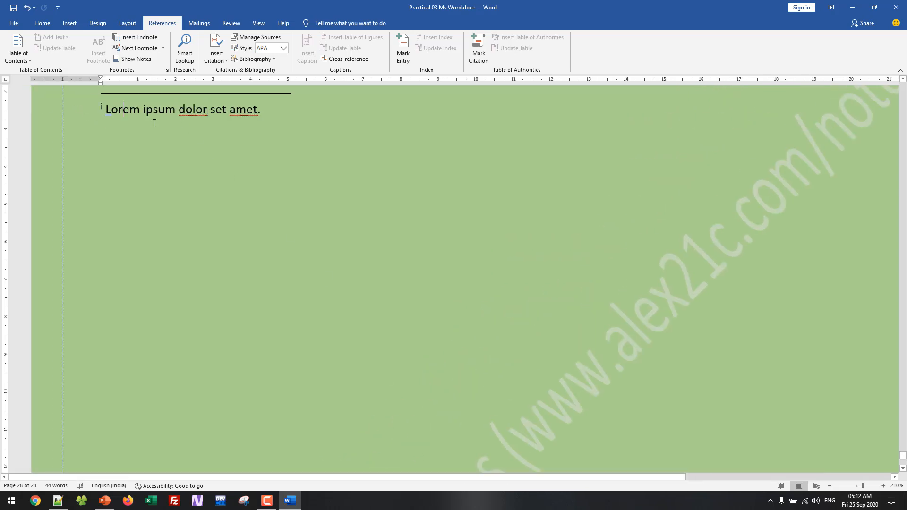
Step: Return to the start of the document and inspect the endnote reference beside "Computer"
key("ctrl+Home")
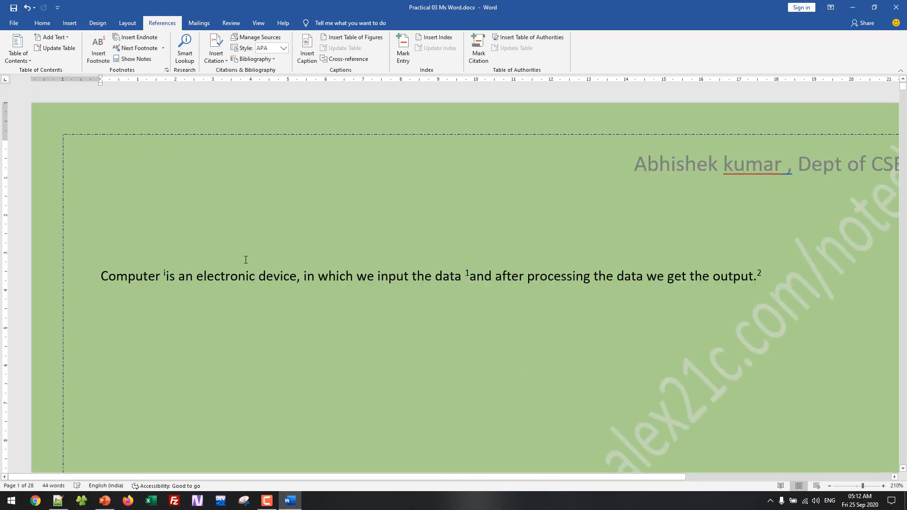
scroll(231, 290, "down", 3, "ctrl")
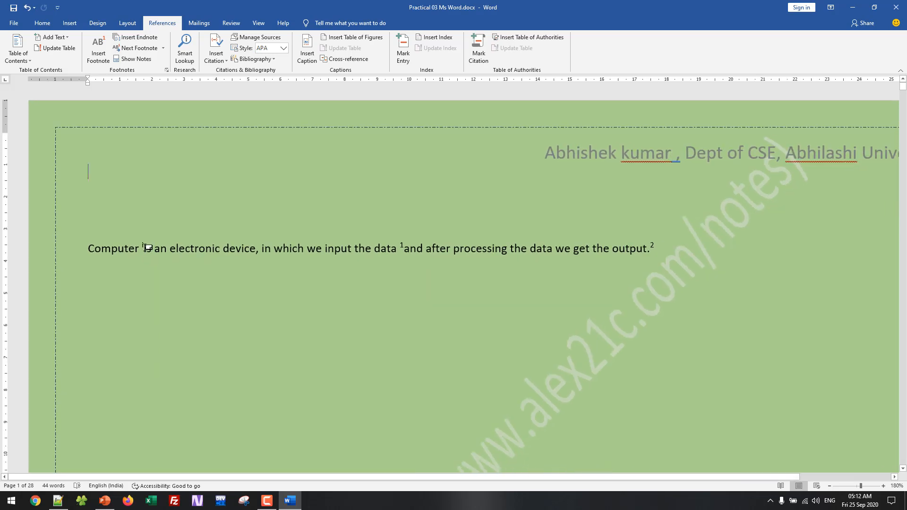
left_click_drag(87, 249, 141, 250)
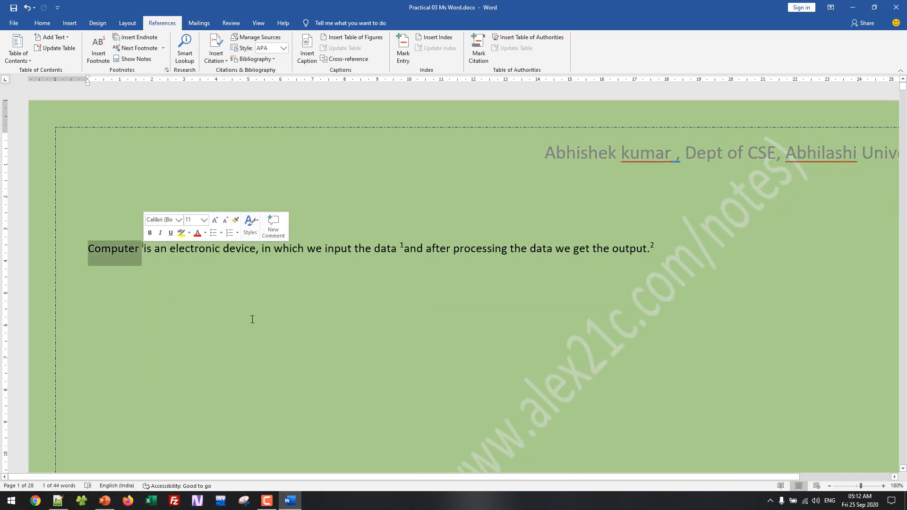
left_click(286, 307)
Step: Switch to the PowerPoint presentation to check the Page Formatting topic list, and return to the Word document
key("alt+Tab")
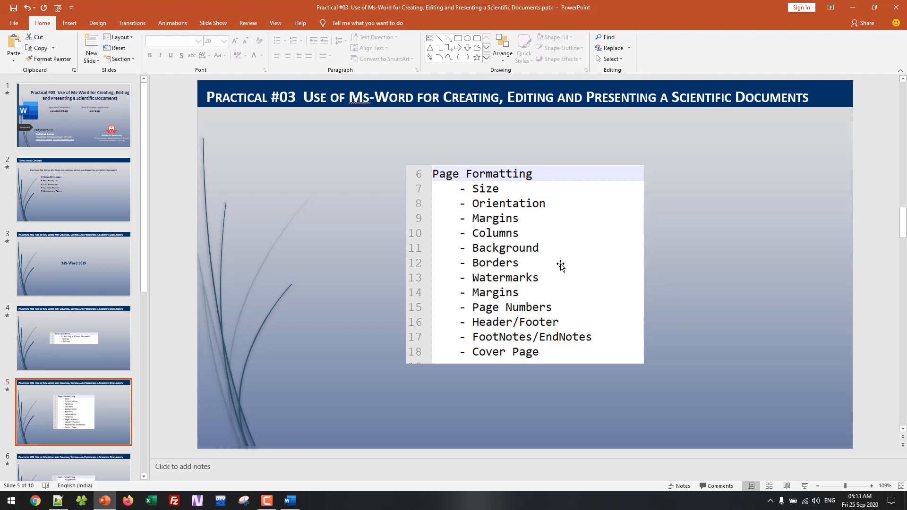
left_click(851, 7)
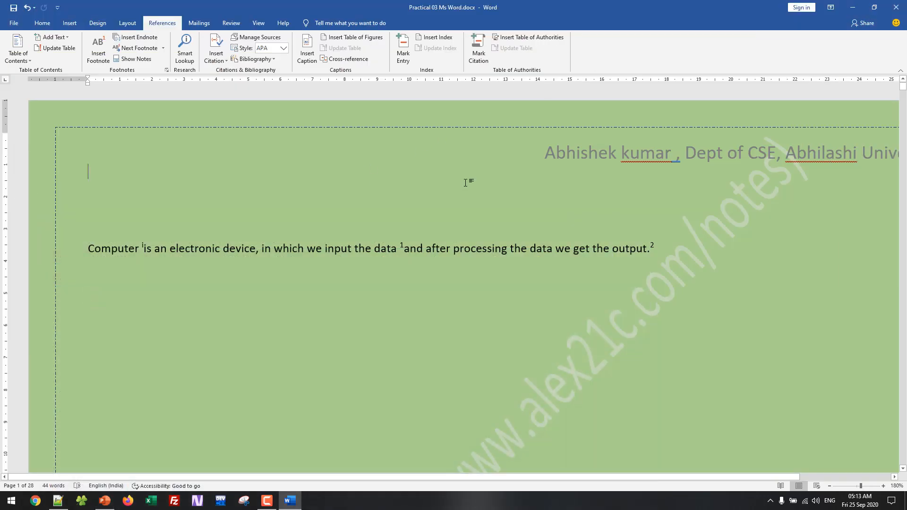
scroll(467, 209, "down", 7)
scroll(501, 241, "down", 8)
scroll(507, 260, "up", 10)
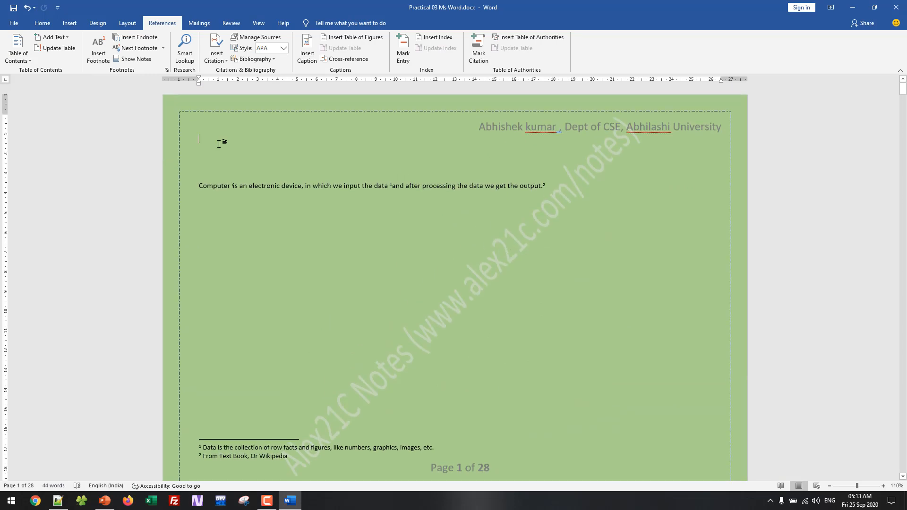
Step: Insert the built-in cover page with a dark vertical band, a blue date arrow and curved grass-like lines
left_click(198, 123)
left_click(101, 27)
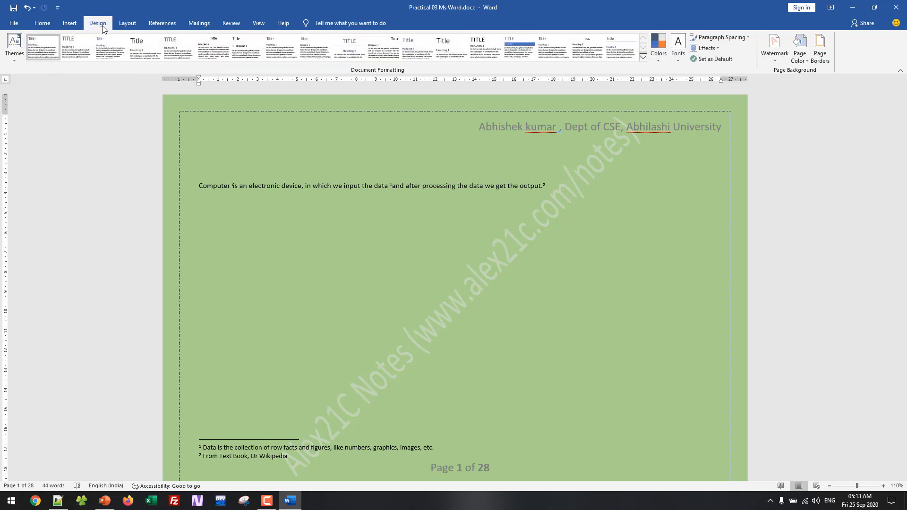
scroll(101, 28, "down", 1)
left_click(99, 24)
left_click(51, 24)
left_click(77, 25)
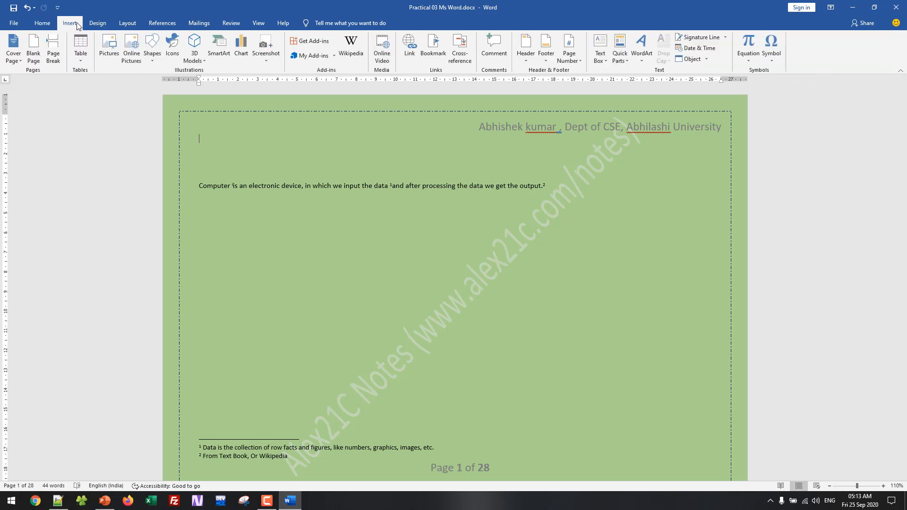
left_click(15, 59)
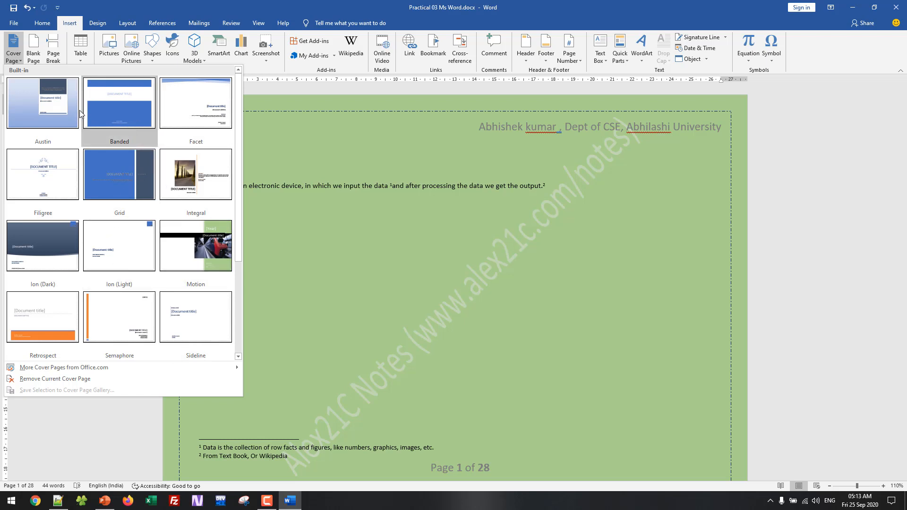
scroll(119, 189, "down", 3)
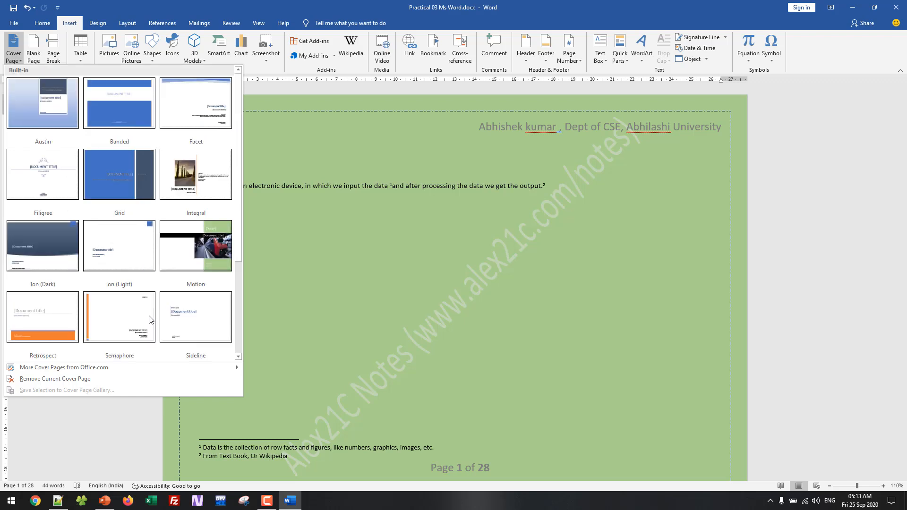
left_click(49, 324)
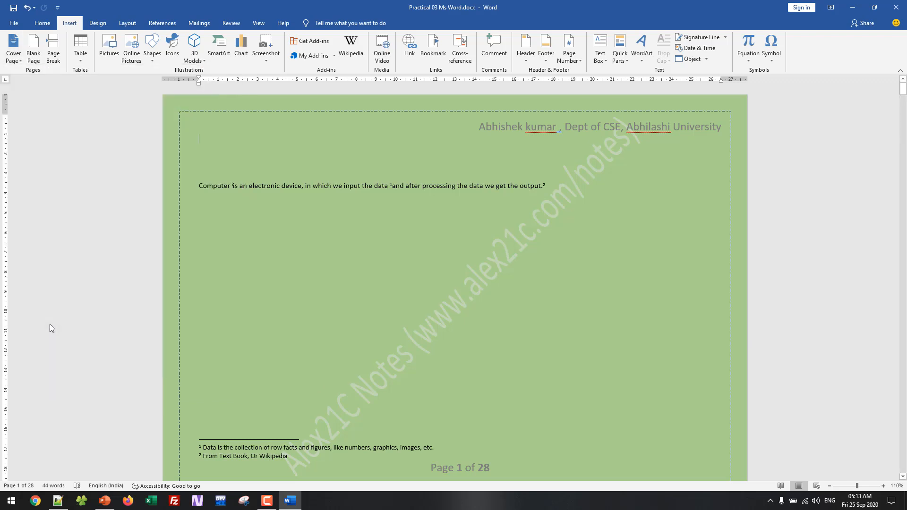
scroll(539, 314, "down", 3)
scroll(539, 314, "up", 3)
scroll(590, 297, "down", 3)
scroll(598, 289, "up", 3)
left_click(370, 257)
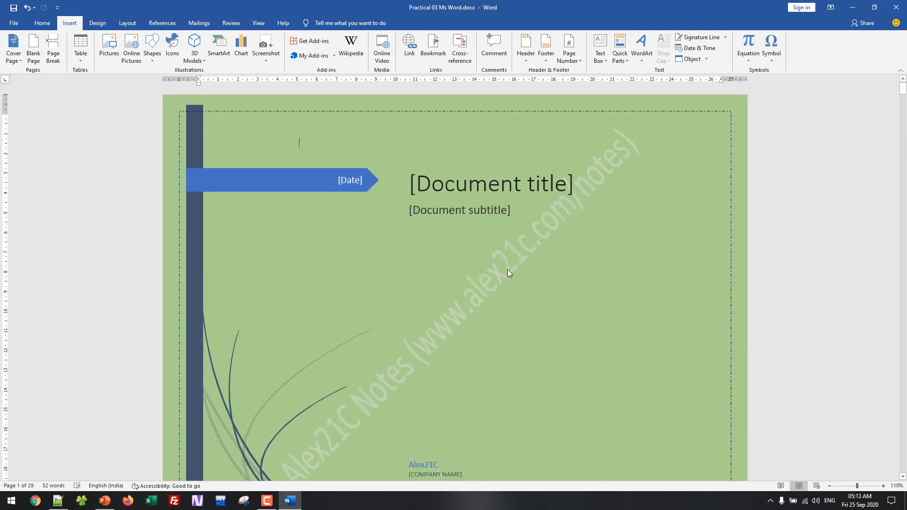
Step: Apply the built-in Facet cover page in place of the current one
left_click(13, 55)
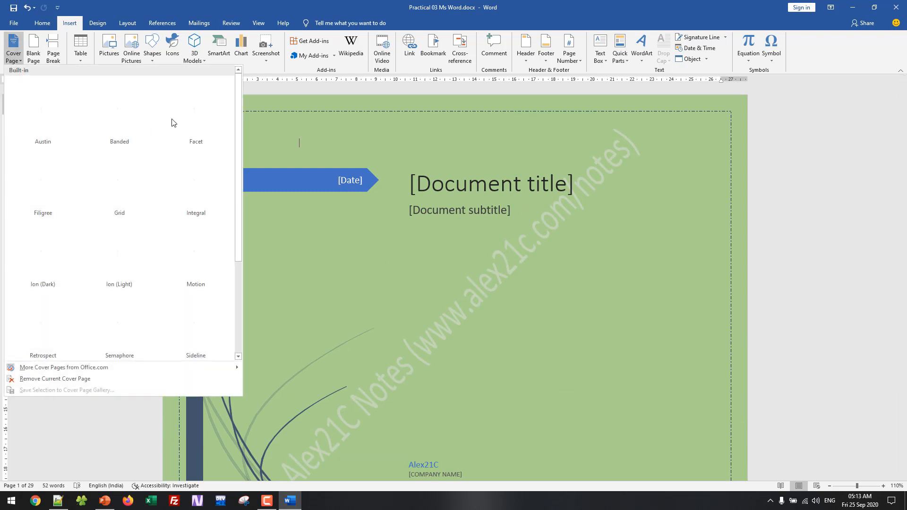
left_click(188, 116)
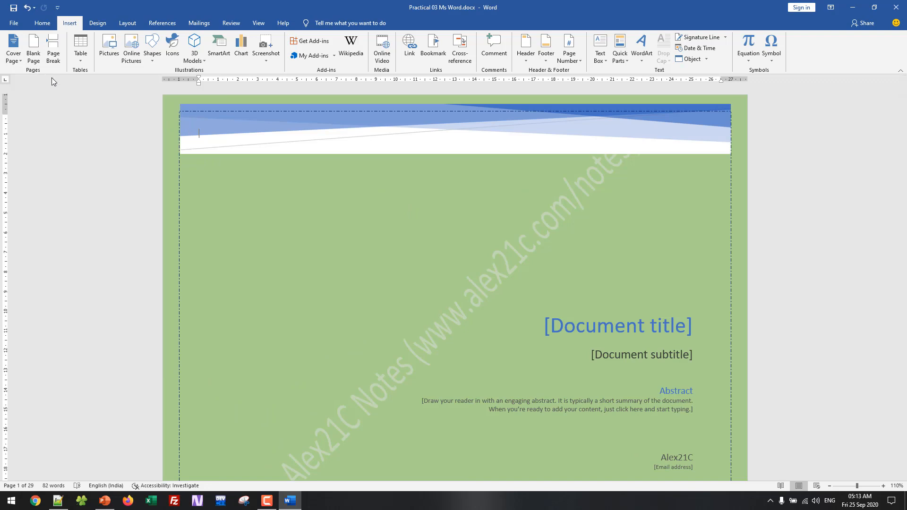
scroll(427, 251, "down", 2)
scroll(428, 250, "up", 2)
Step: Try a white page colour behind the cover page and undo the change
left_click(42, 23)
left_click(98, 24)
left_click(801, 62)
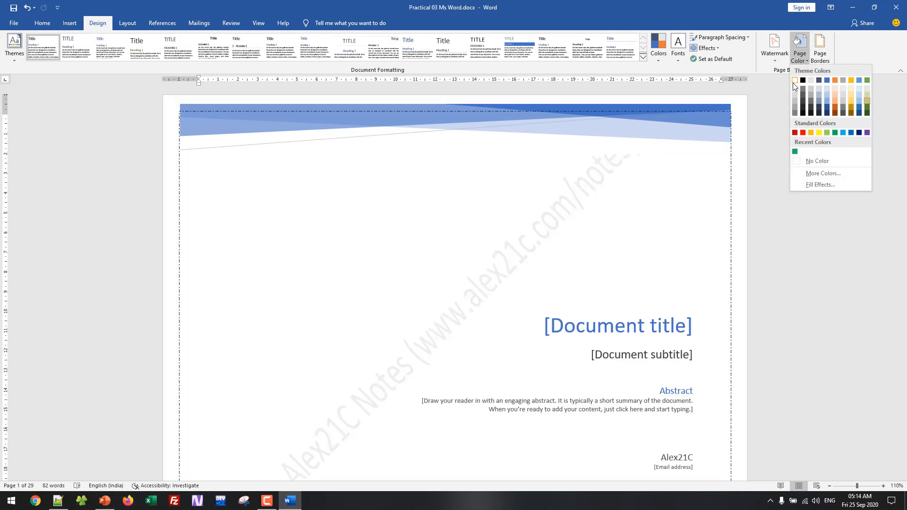
left_click(794, 82)
scroll(681, 235, "down", 3)
scroll(680, 235, "up", 3)
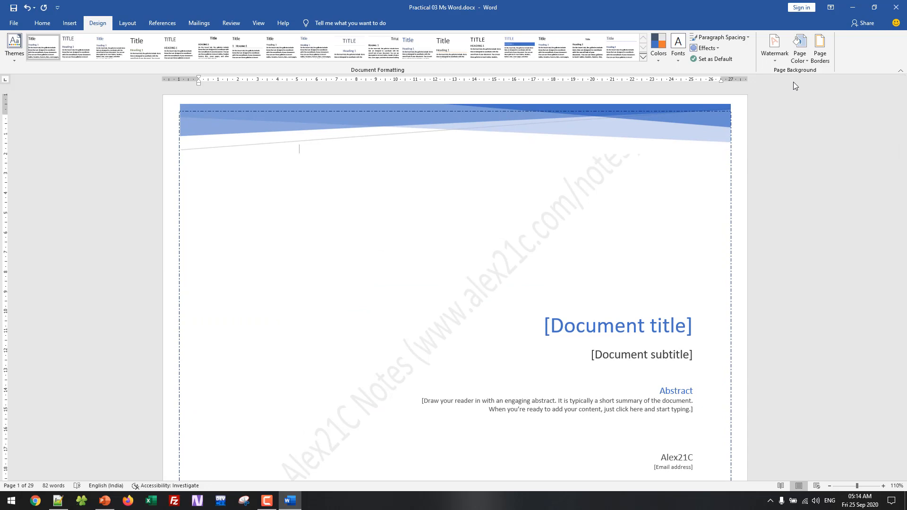
key("ctrl+z")
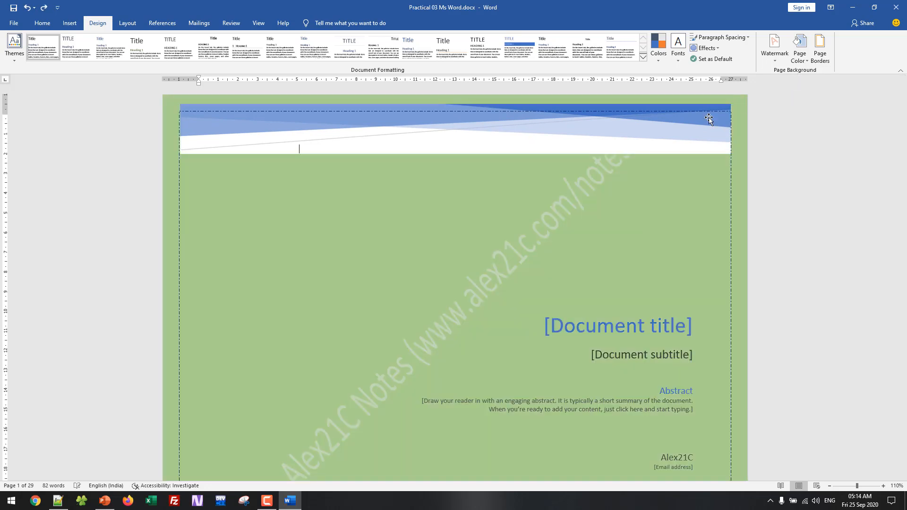
Step: Turn off Different First Page in the cover page's header and footer options and return to the body text
left_click(649, 226)
left_click(214, 228)
left_click(259, 181)
left_click(127, 24)
left_click(158, 25)
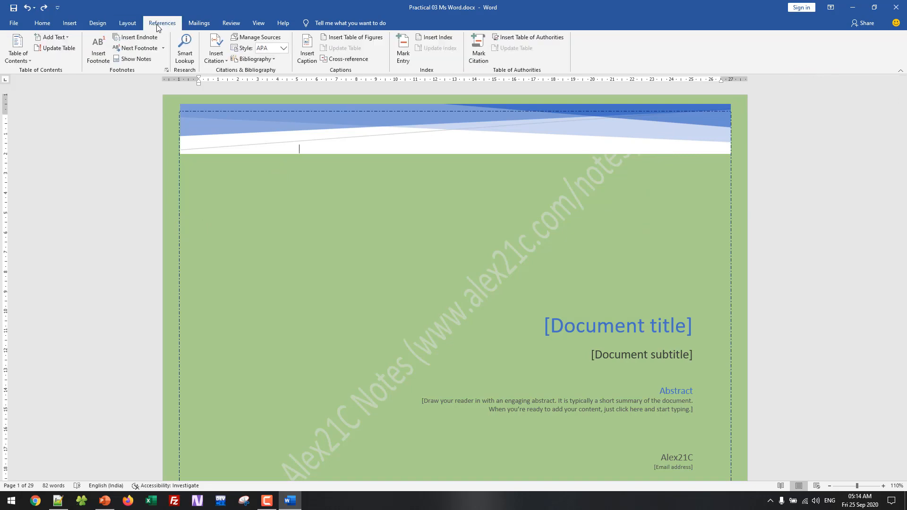
double_click(253, 98)
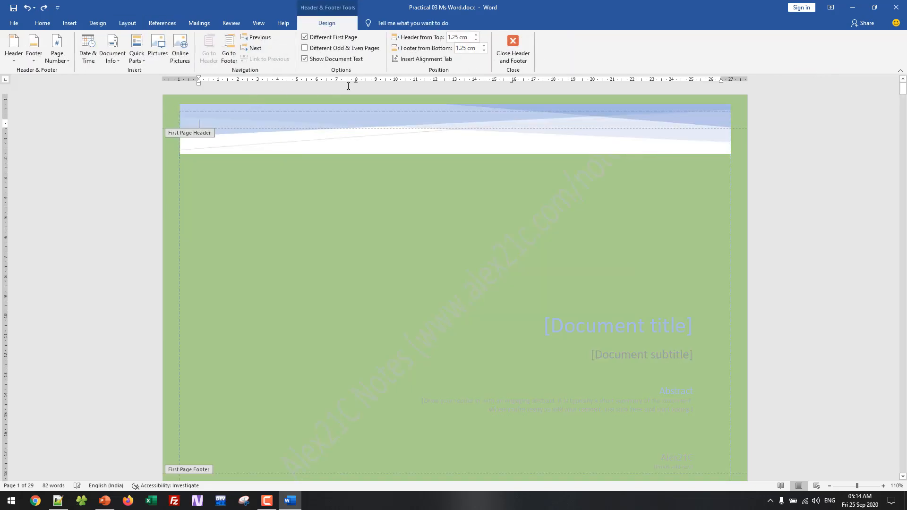
double_click(259, 203)
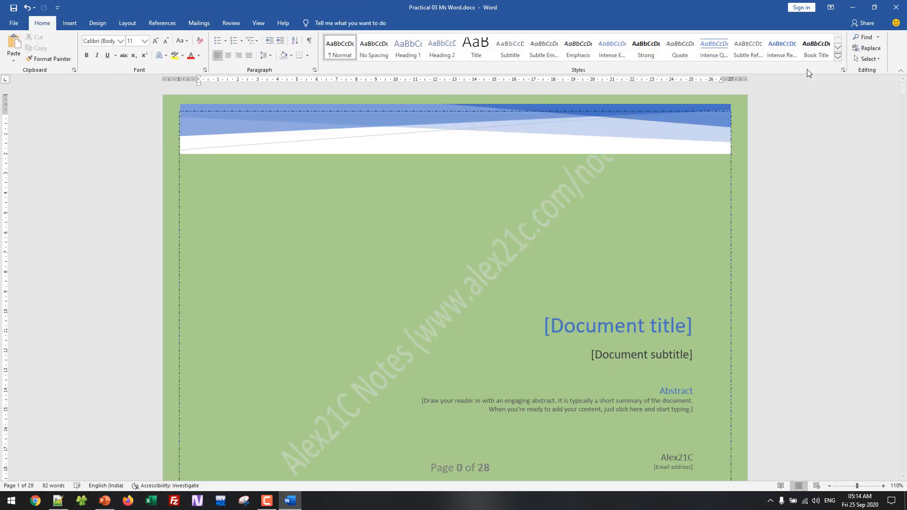
Step: Try a white page colour on the document and undo the change
left_click(127, 23)
left_click(97, 24)
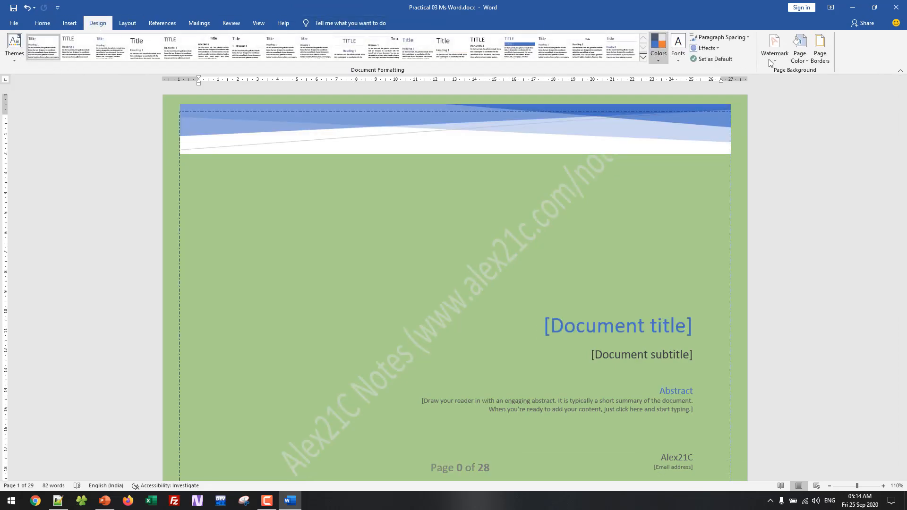
left_click(795, 58)
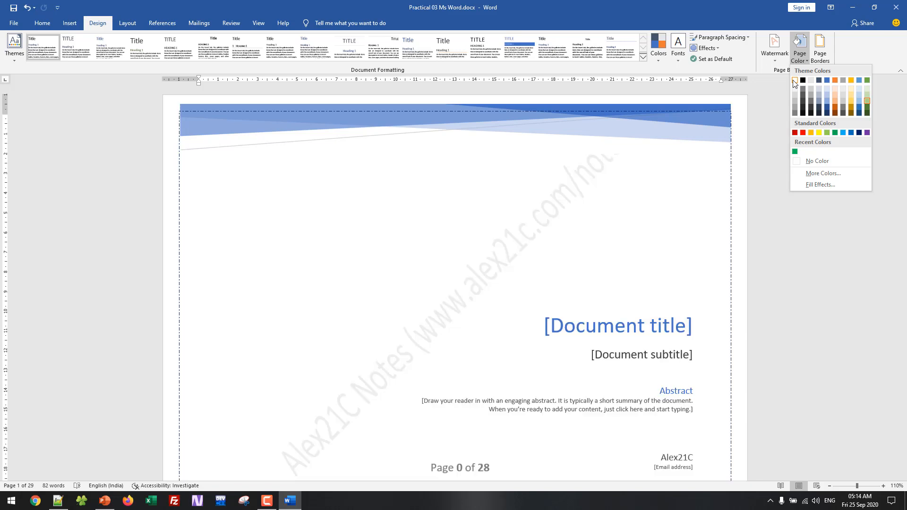
left_click(794, 80)
scroll(665, 237, "down", 3)
scroll(665, 237, "up", 5)
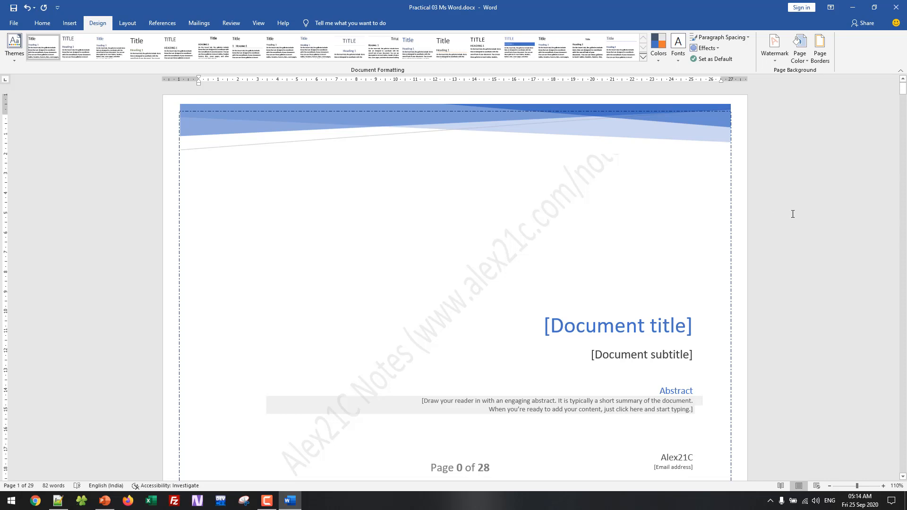
key("ctrl+z")
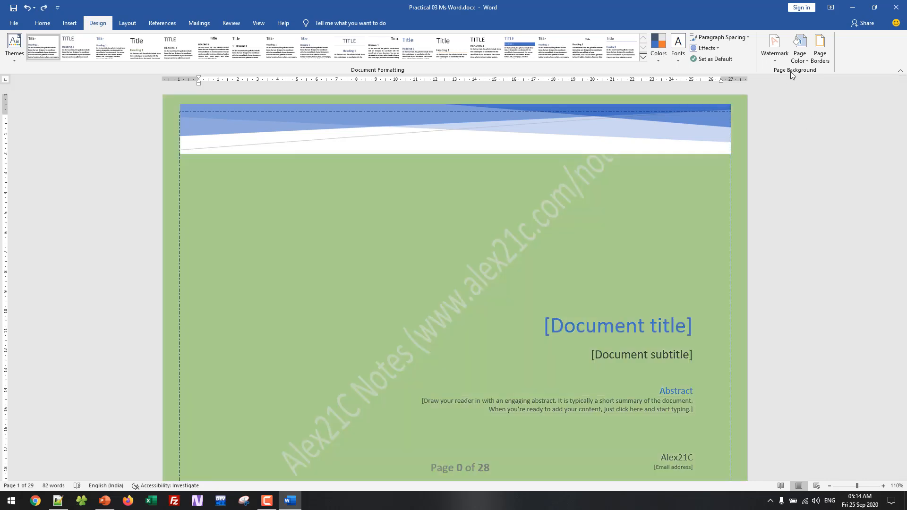
Step: Remove the page colour from the whole document by choosing No Color
left_click(799, 50)
left_click(817, 160)
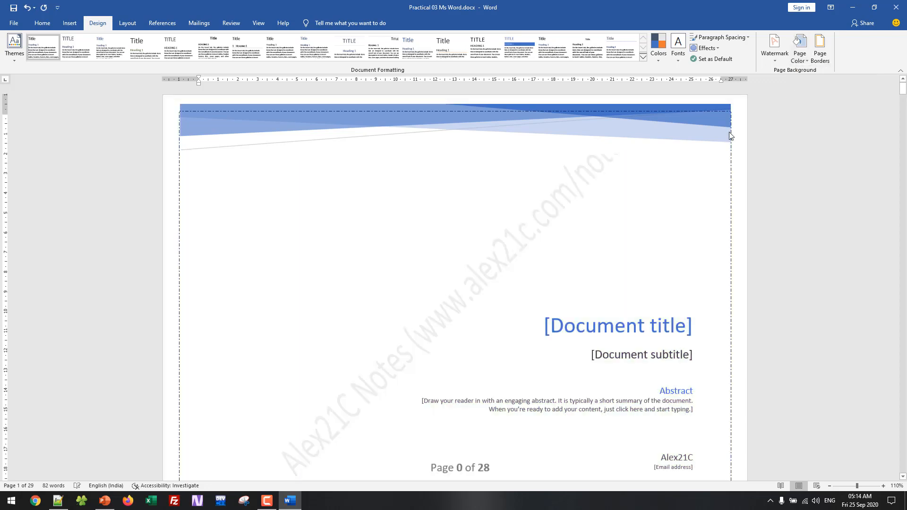
scroll(540, 229, "down", 2)
scroll(500, 237, "up", 2)
Step: Apply the built-in Austin cover page in place of the Facet one and compare it with the following page
left_click(500, 238)
left_click(584, 174)
left_click(69, 23)
left_click(13, 57)
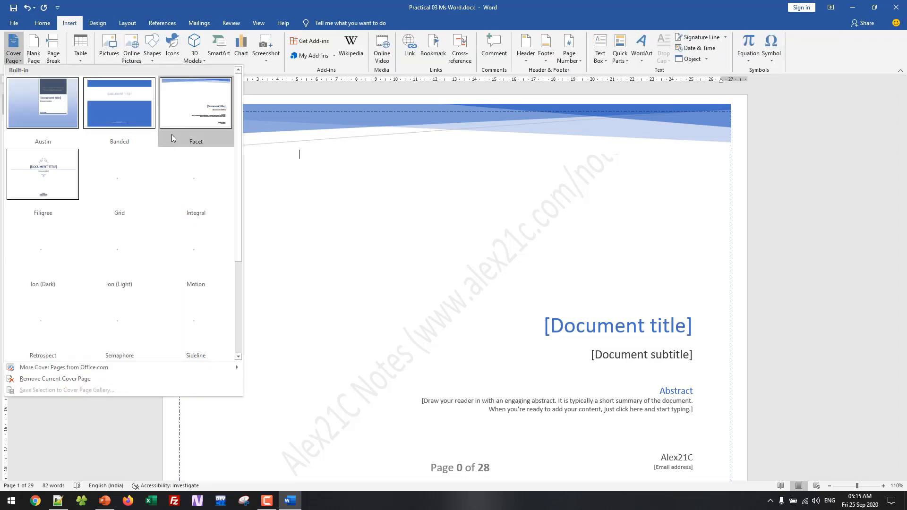
left_click(65, 109)
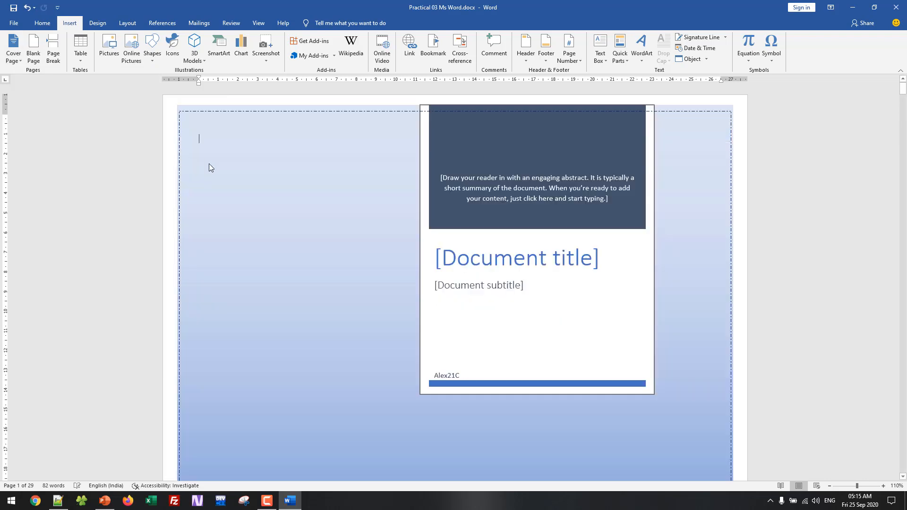
scroll(696, 297, "down", 5)
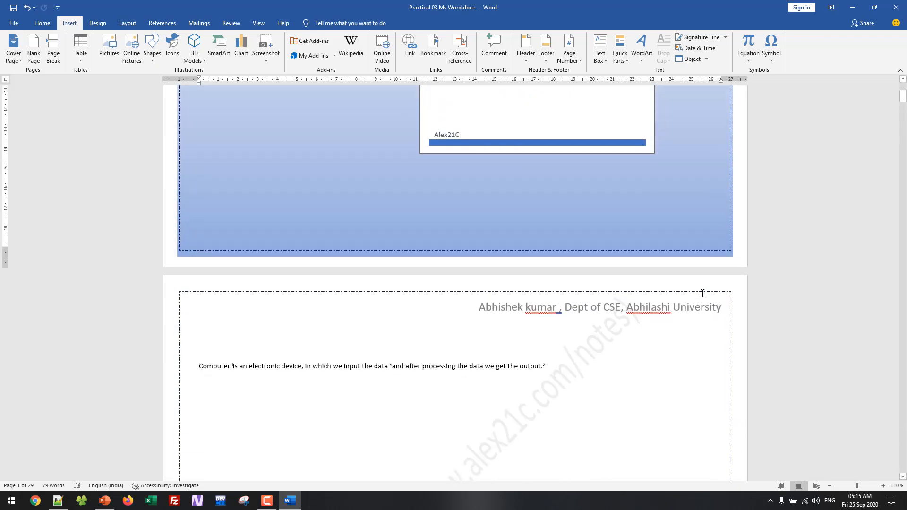
scroll(699, 298, "up", 5)
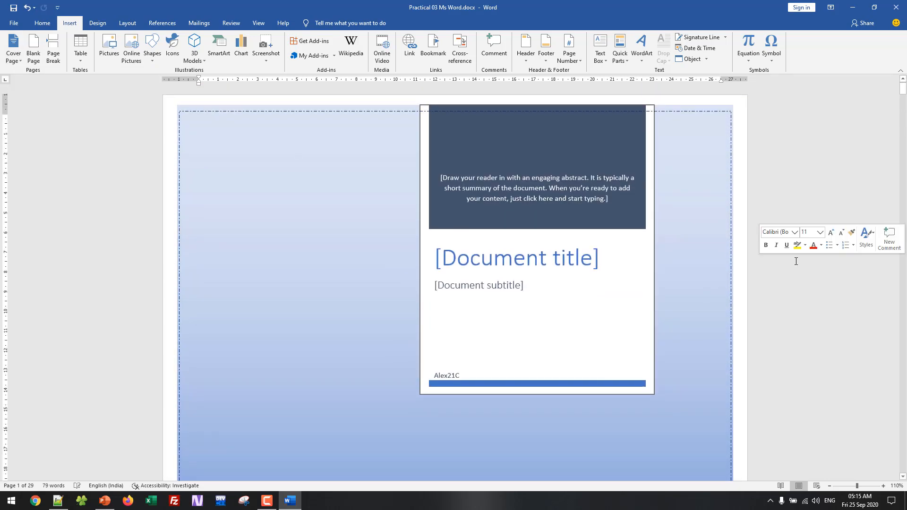
scroll(798, 290, "down", 3)
scroll(799, 289, "down", 2)
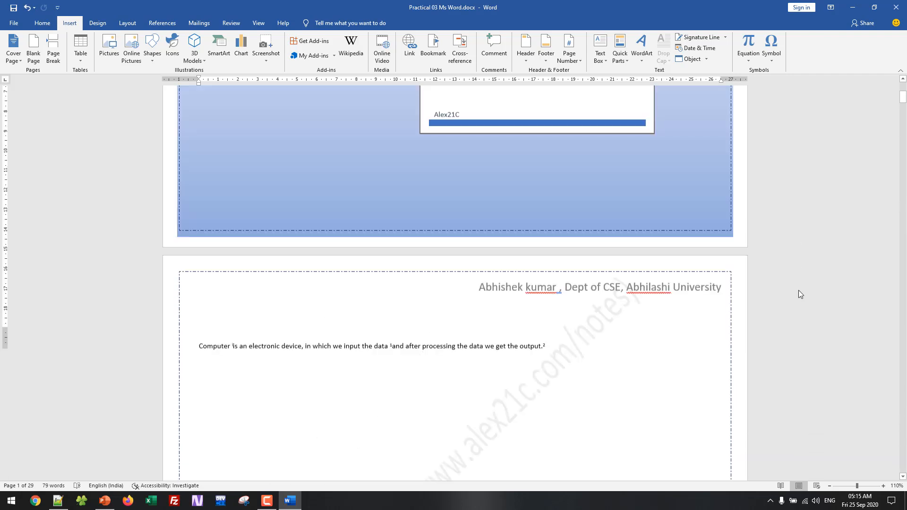
scroll(384, 208, "up", 3)
scroll(411, 300, "up", 2)
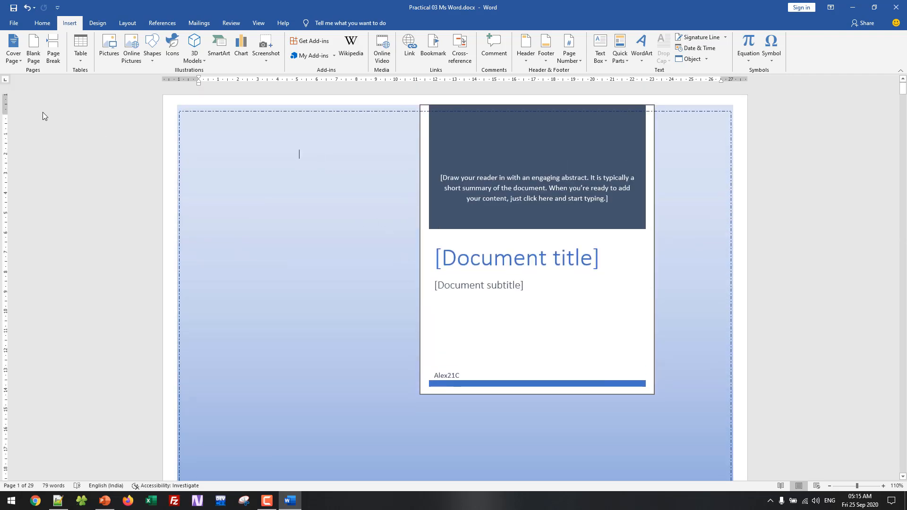
Step: Replace the current cover page with the built-in Motion design
left_click(13, 53)
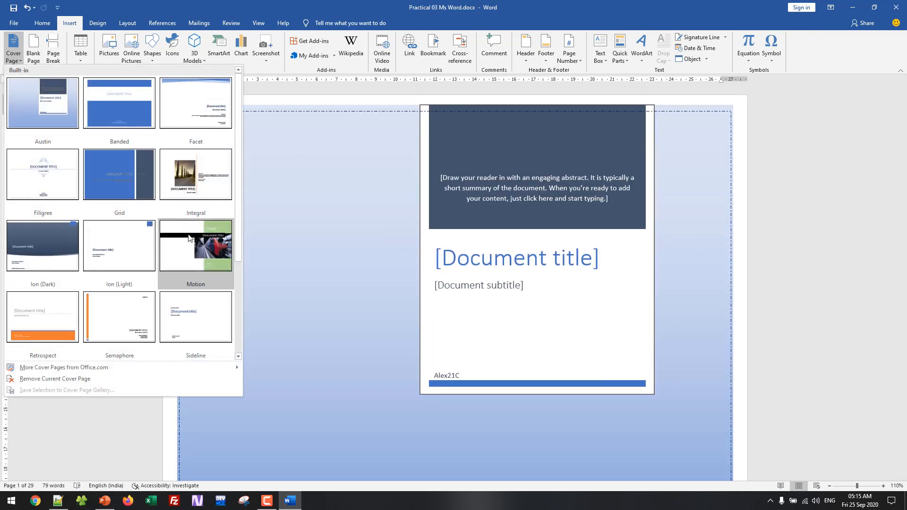
left_click(189, 237)
scroll(210, 236, "down", 2)
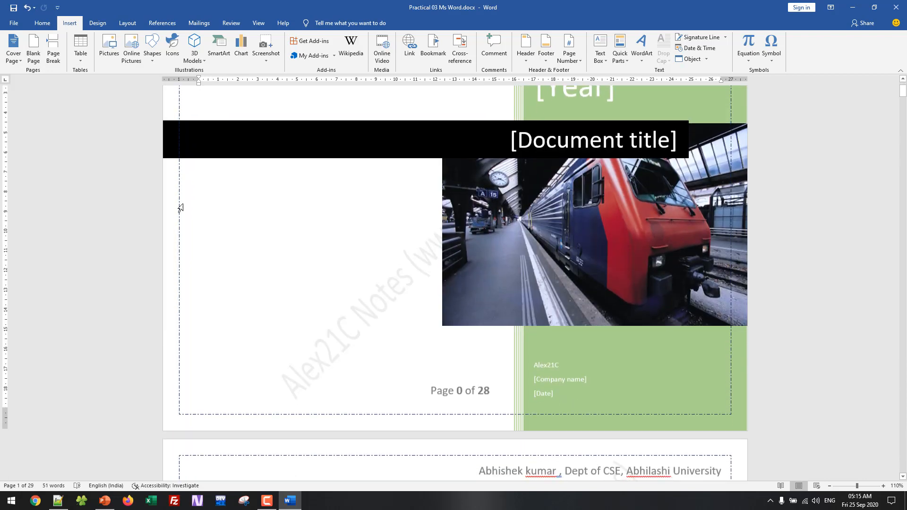
Step: Replace the current cover page with the built-in Whisp design
left_click(13, 54)
scroll(144, 269, "down", 3)
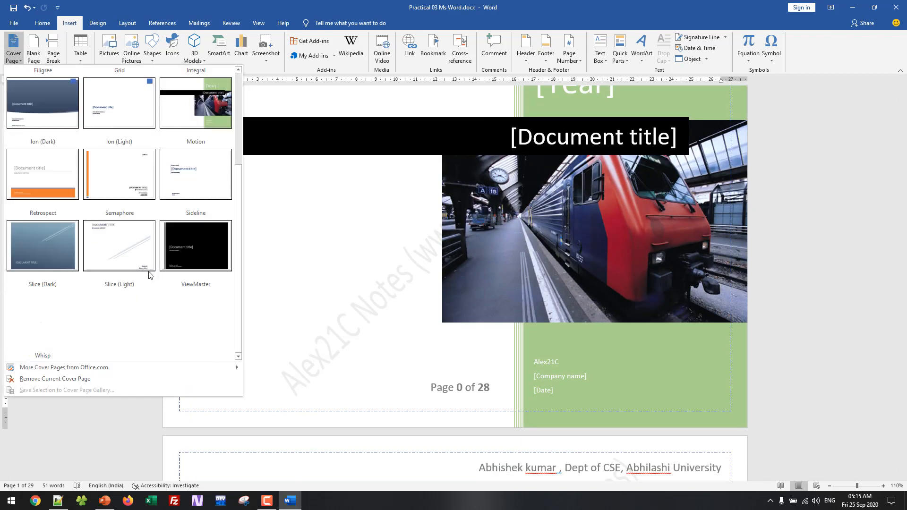
left_click(63, 323)
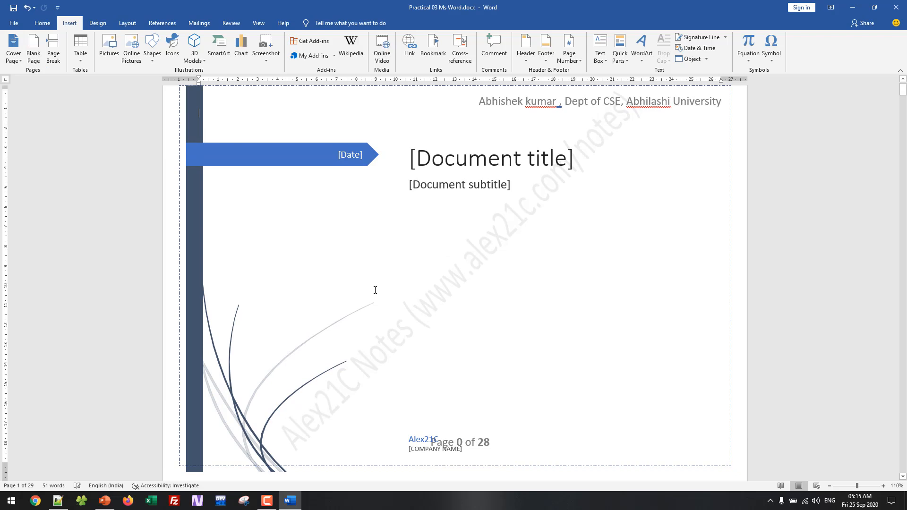
scroll(387, 293, "up", 1)
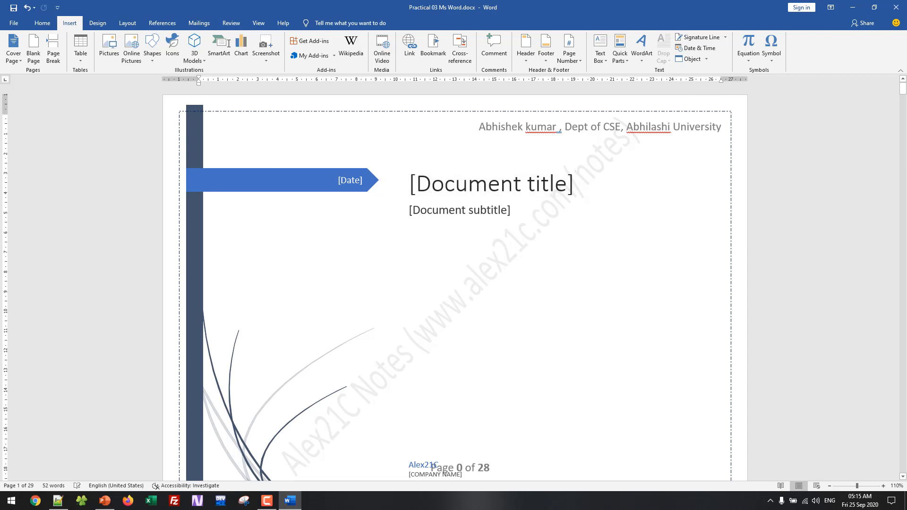
left_click(96, 25)
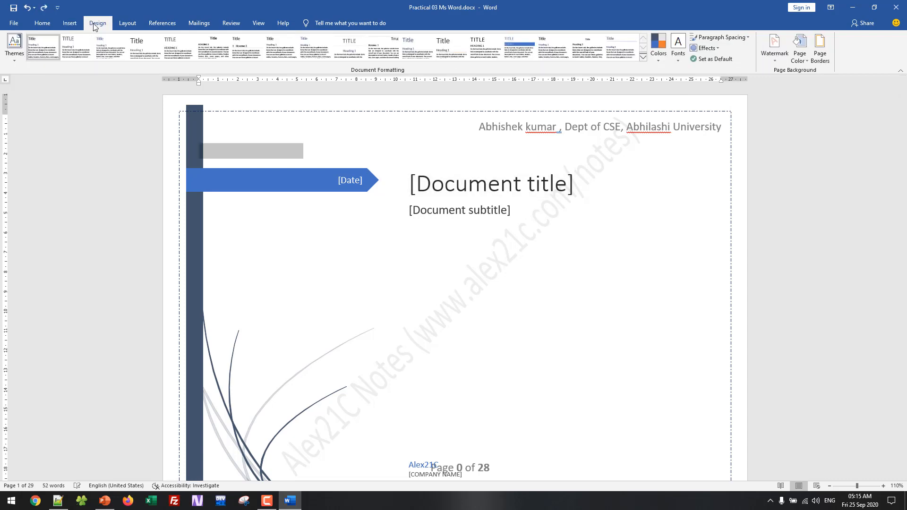
left_click(134, 26)
left_click(163, 24)
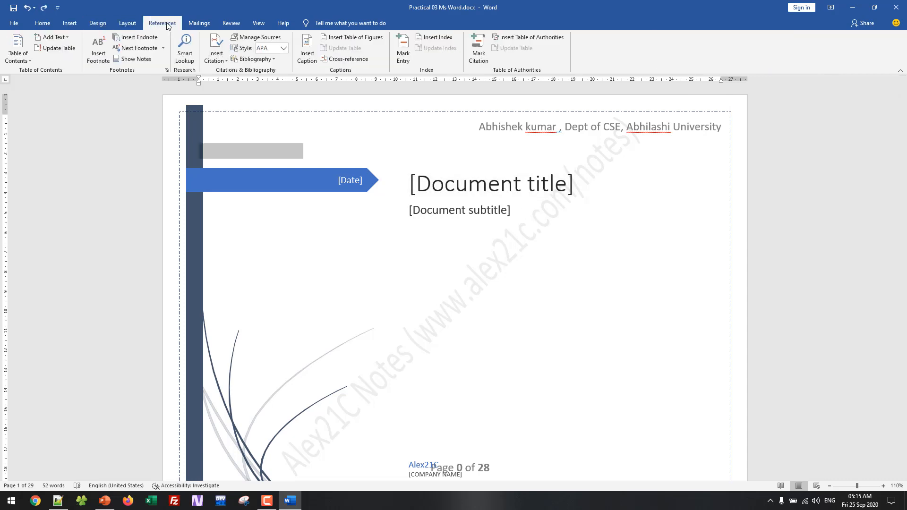
left_click(70, 25)
left_click(52, 23)
left_click(76, 21)
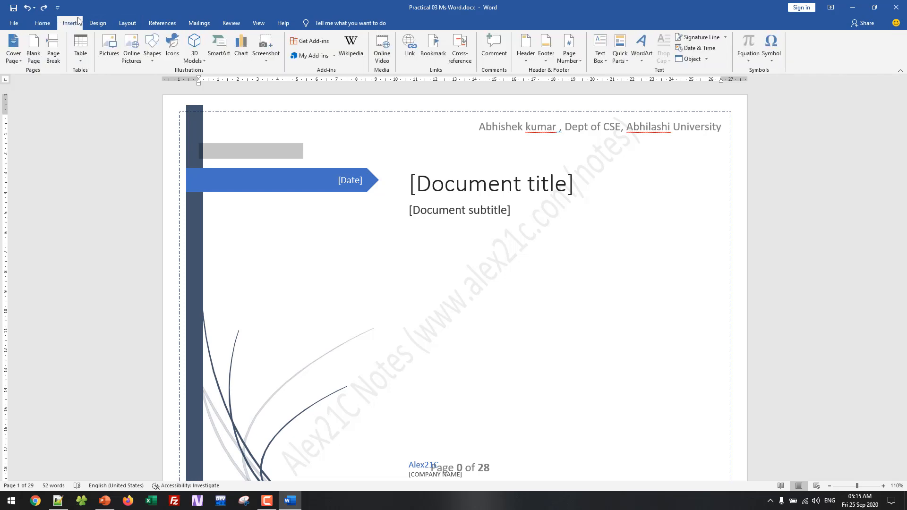
Step: Remove the diagonal text watermark from the document and check the cover page and the page after it
left_click(104, 23)
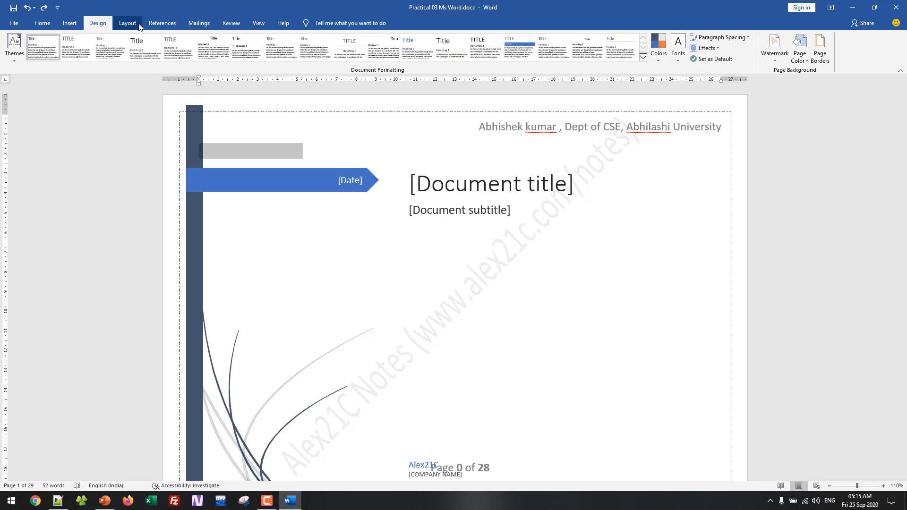
left_click(772, 48)
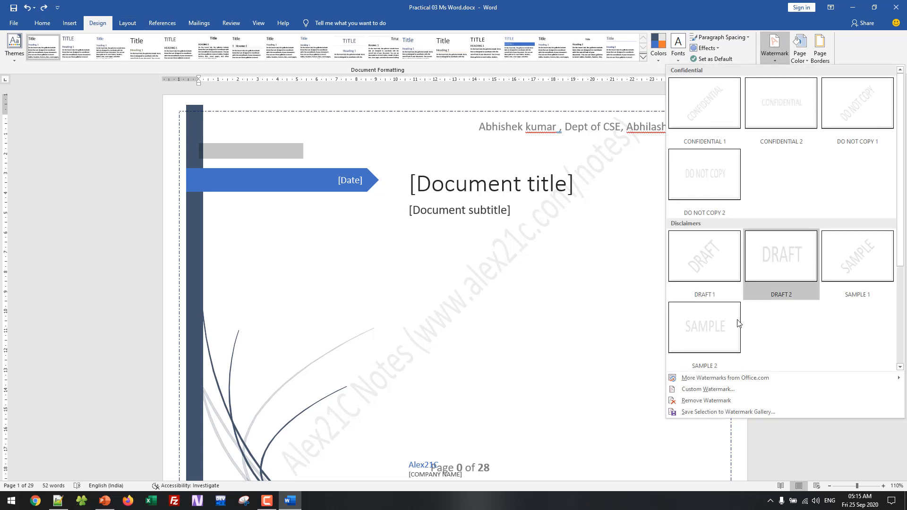
left_click(688, 401)
scroll(555, 257, "down", 9)
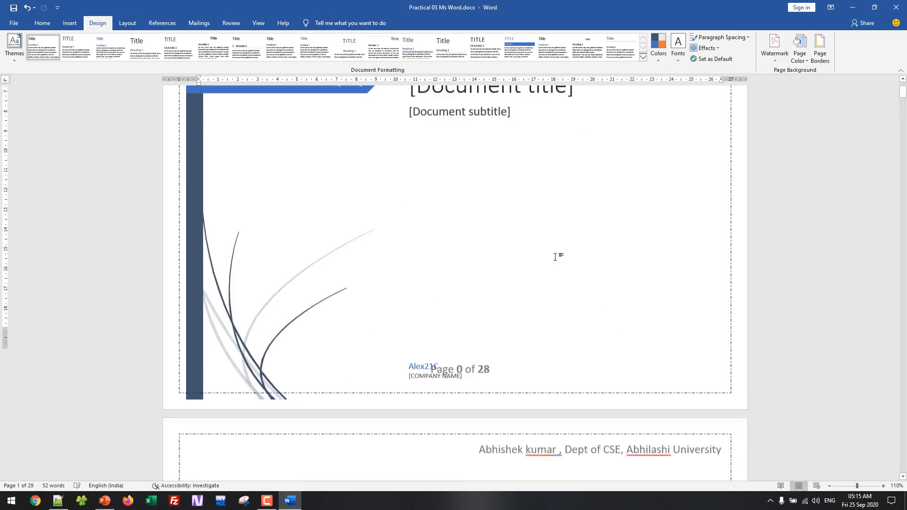
scroll(555, 257, "up", 8)
scroll(555, 257, "up", 1)
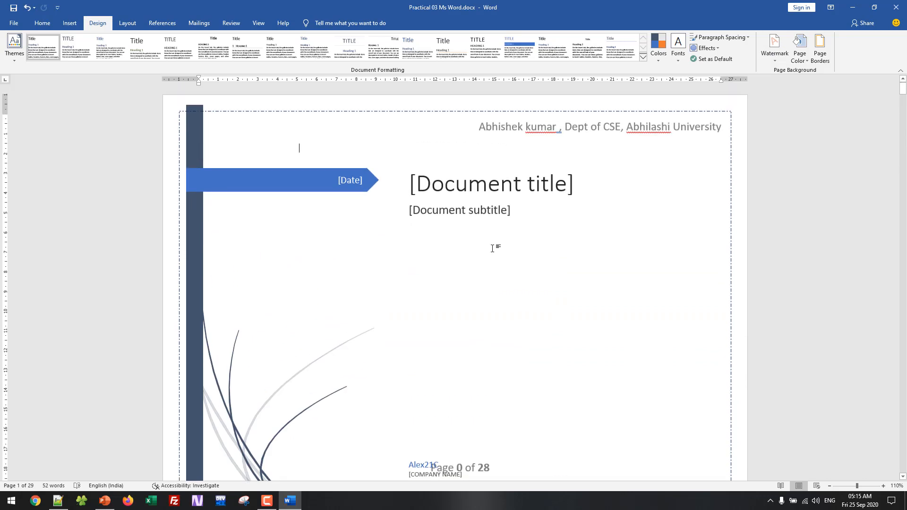